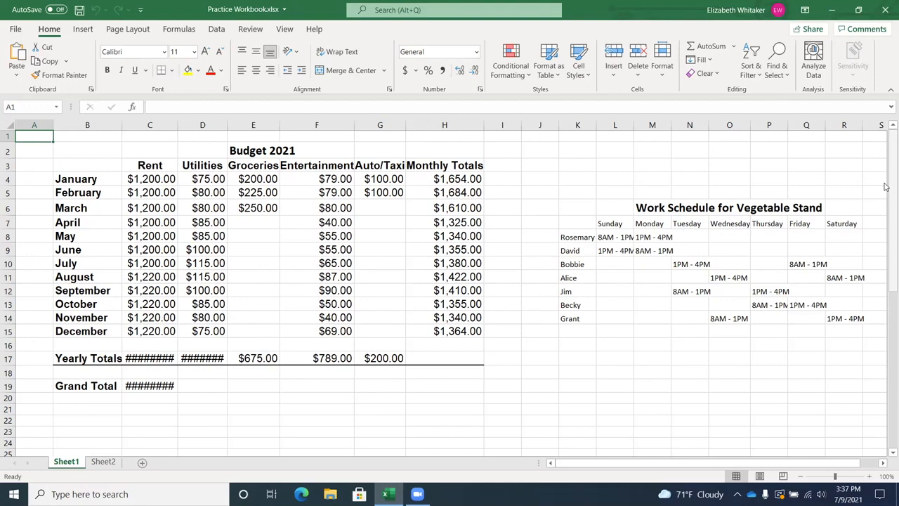
Mark cell E2, the Budget 2021 title on Sheet1, as the sheet's cell marker, replacing the existing one
key(Right)
key(Right)
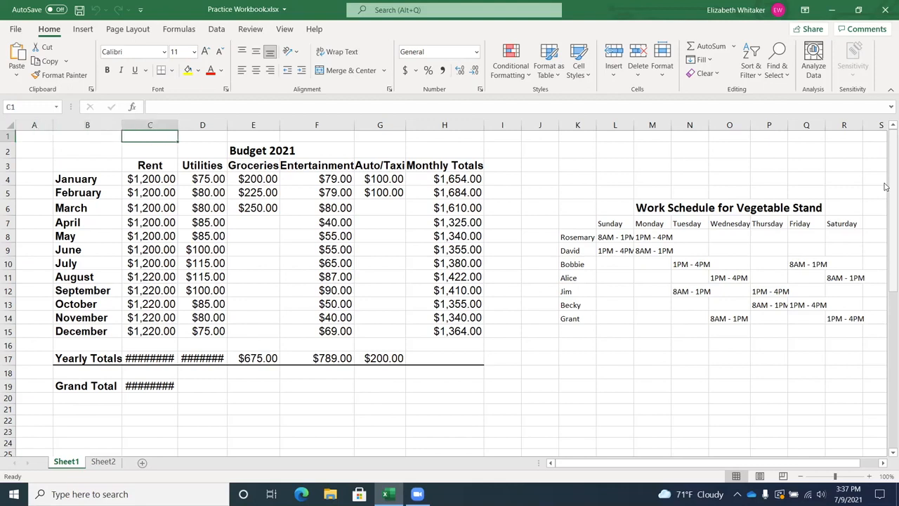
key(Right)
key(Right)
key(Down)
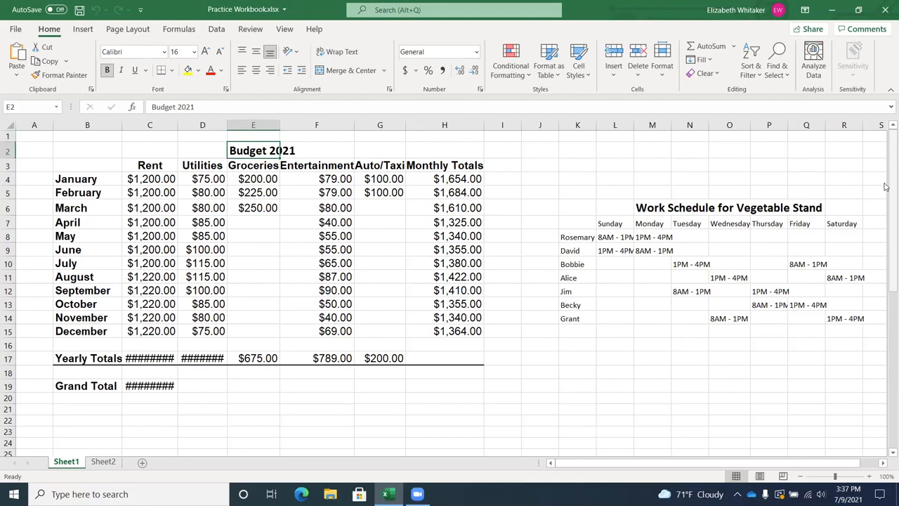
key(ctrl+super+k)
key(ctrl+super+k)
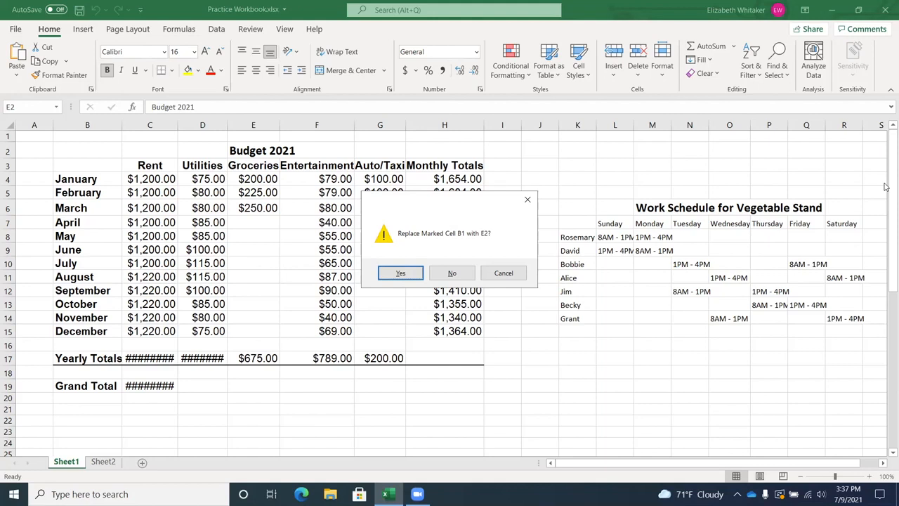
key(Return)
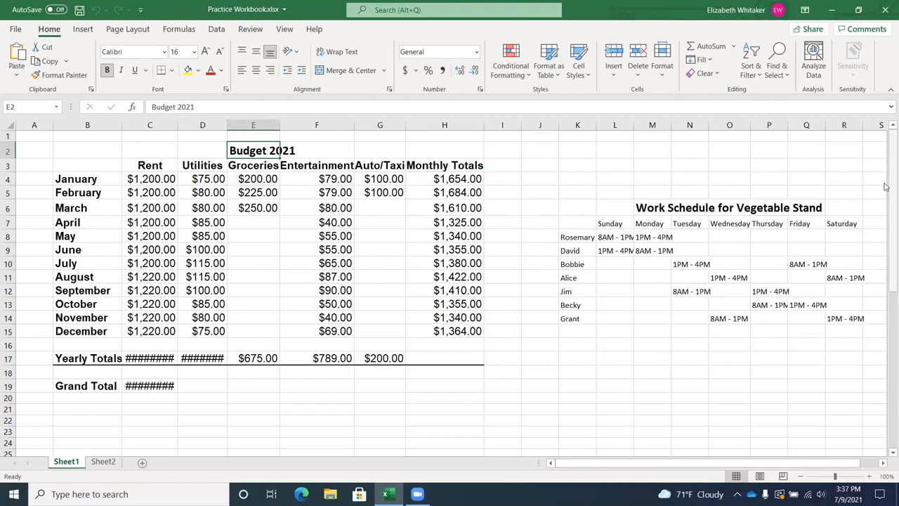
Go to the last used cell of Sheet1, then return to the marked cell E2
key(ctrl+End)
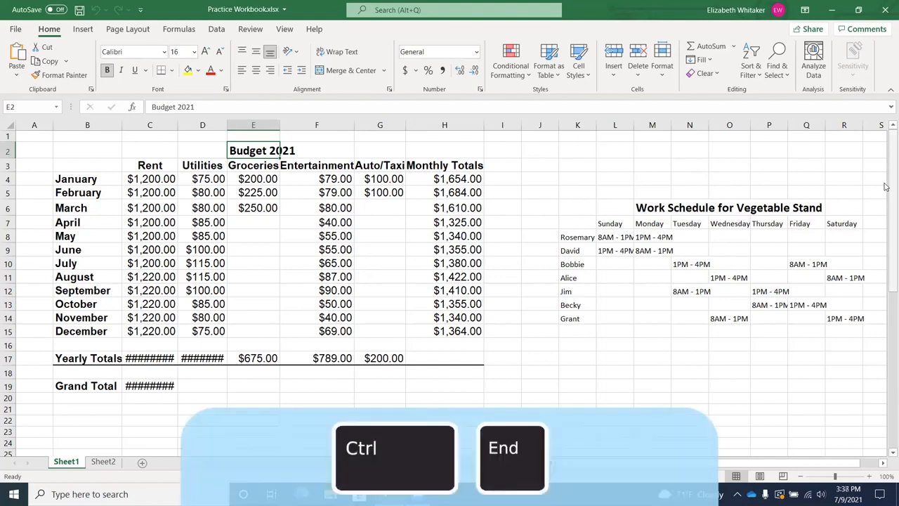
key(ctrl+End)
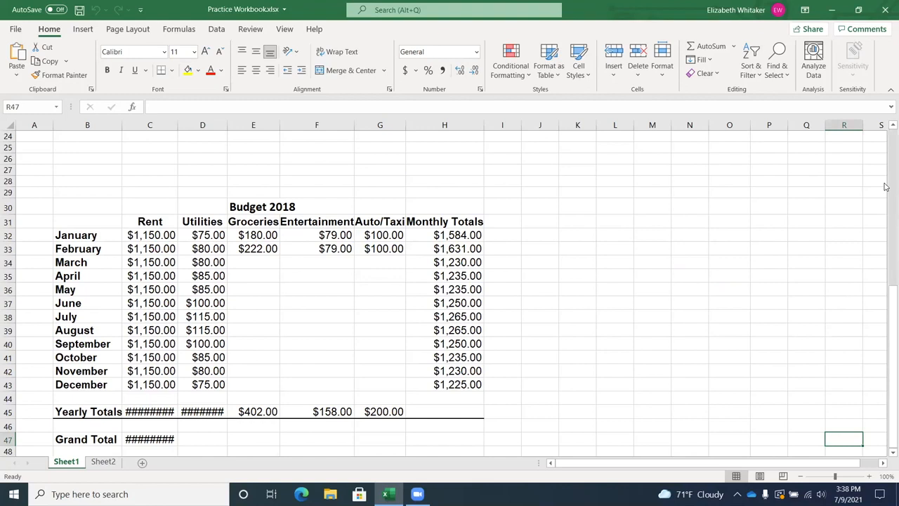
key(alt+super+k)
key(alt+super+k)
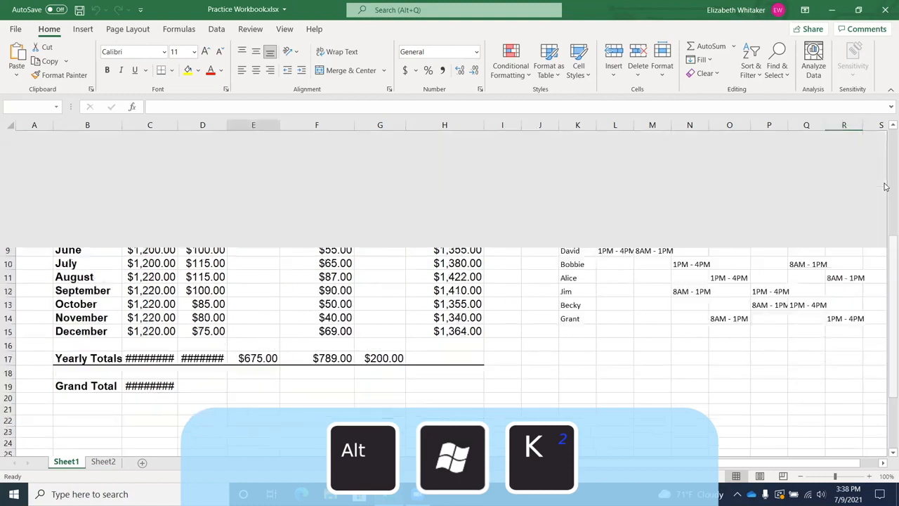
scroll(885, 186, up, 6)
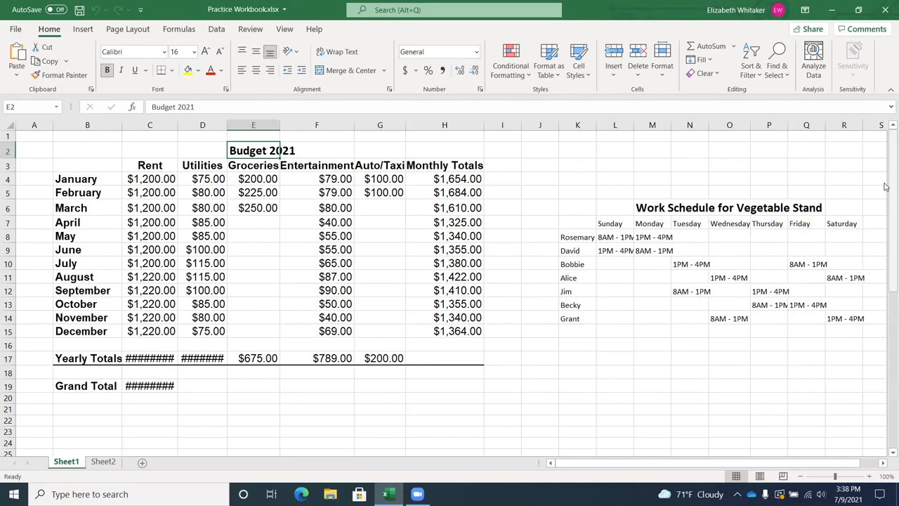
Mark cell A1 on Sheet2 as that sheet's cell marker, replacing the existing one
key(ctrl+Page_Down)
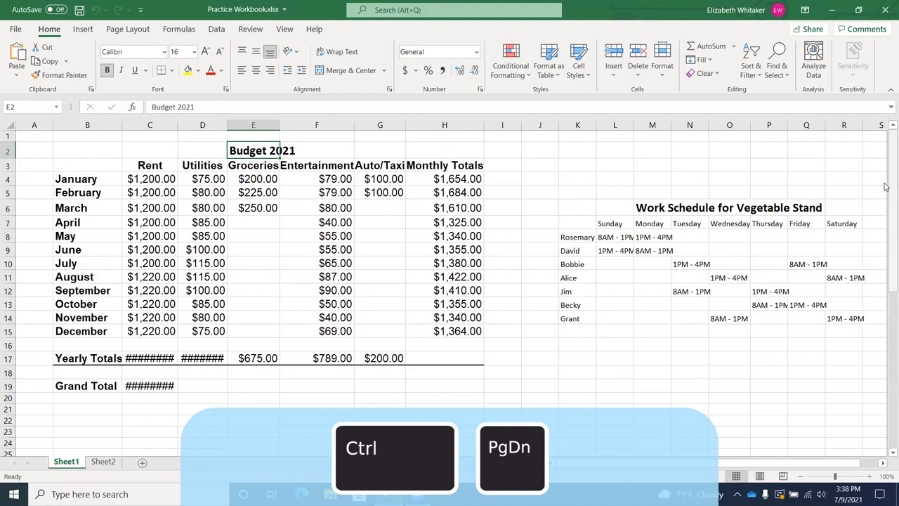
key(ctrl+Page_Down)
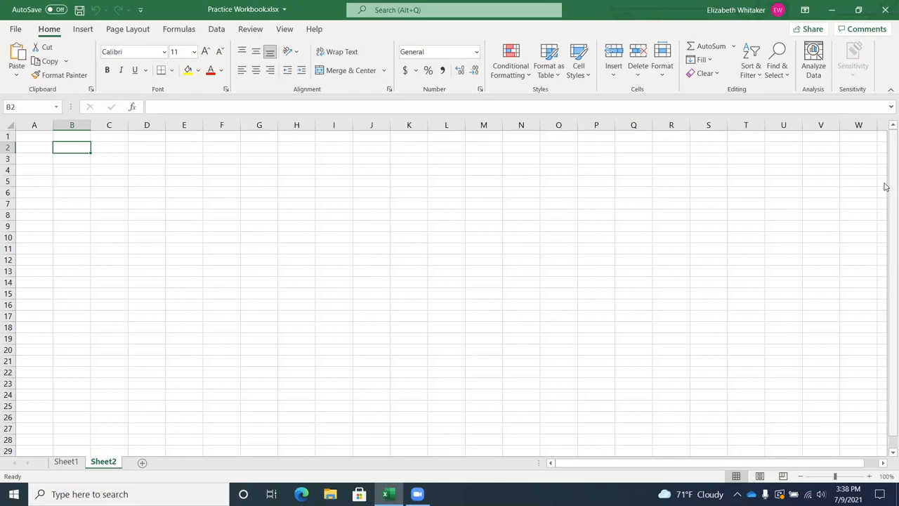
key(Left)
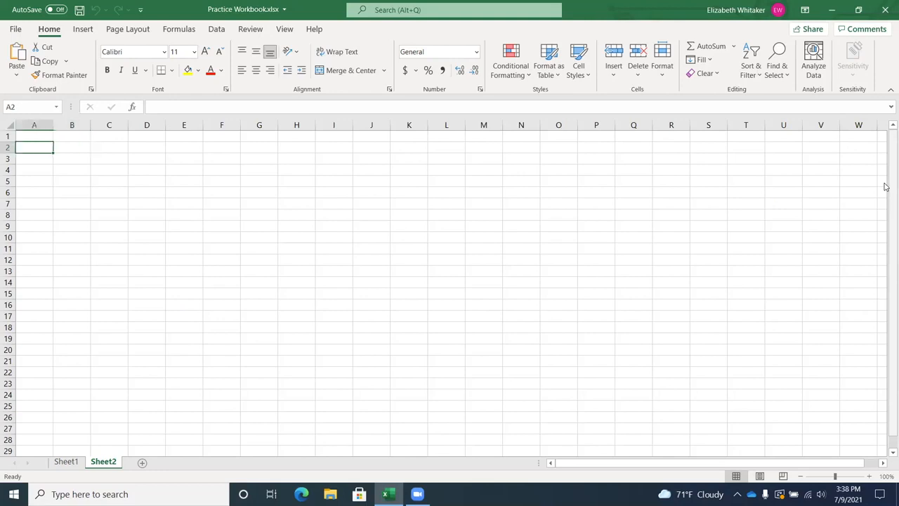
key(Up)
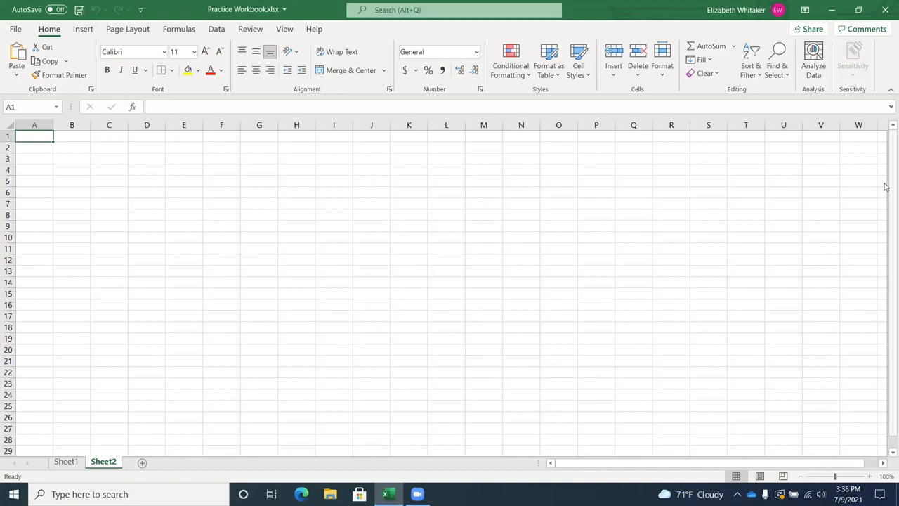
key(ctrl+super+k)
key(ctrl+super+k)
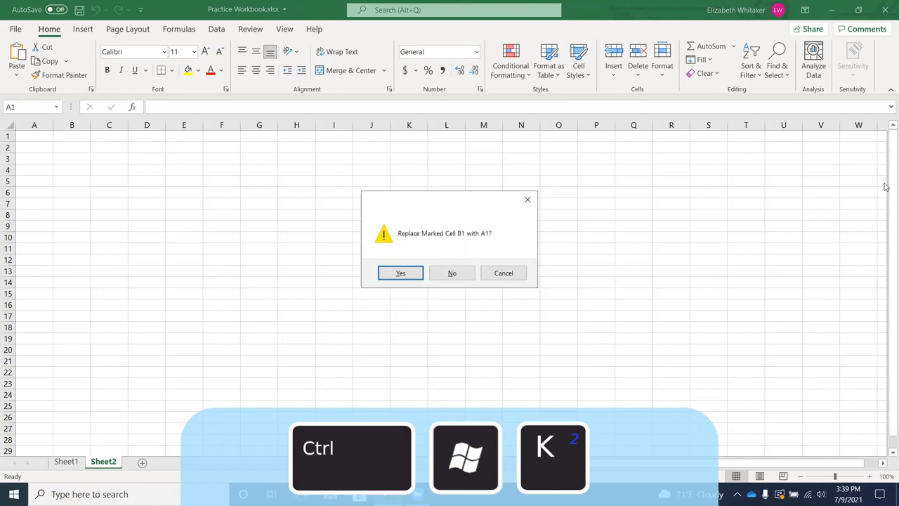
key(Return)
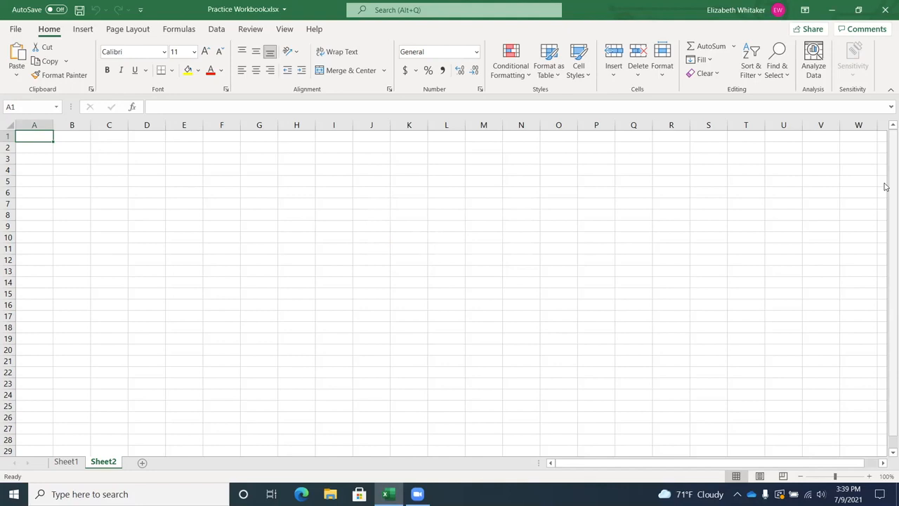
Bring up the list of cell markers and jump to the Sheet1 marker at E2
key(ctrl+alt+super+k)
key(ctrl+alt+super+k)
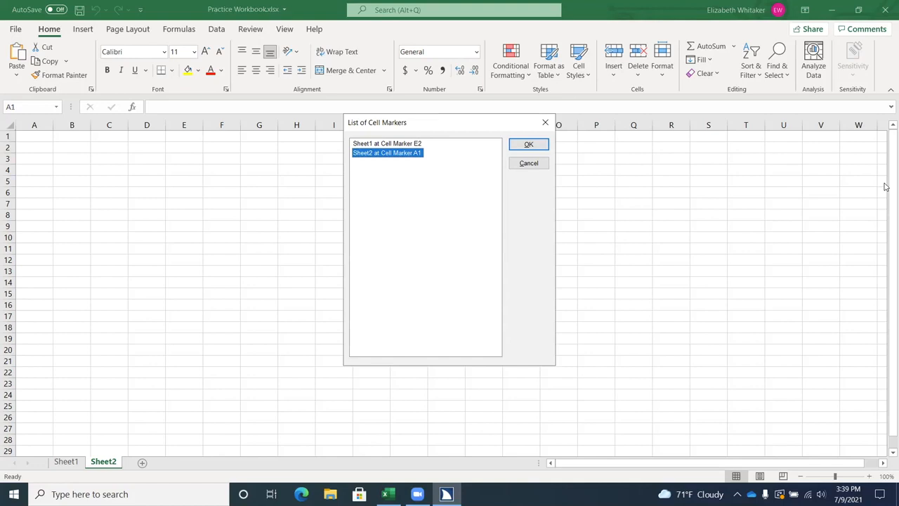
key(Up)
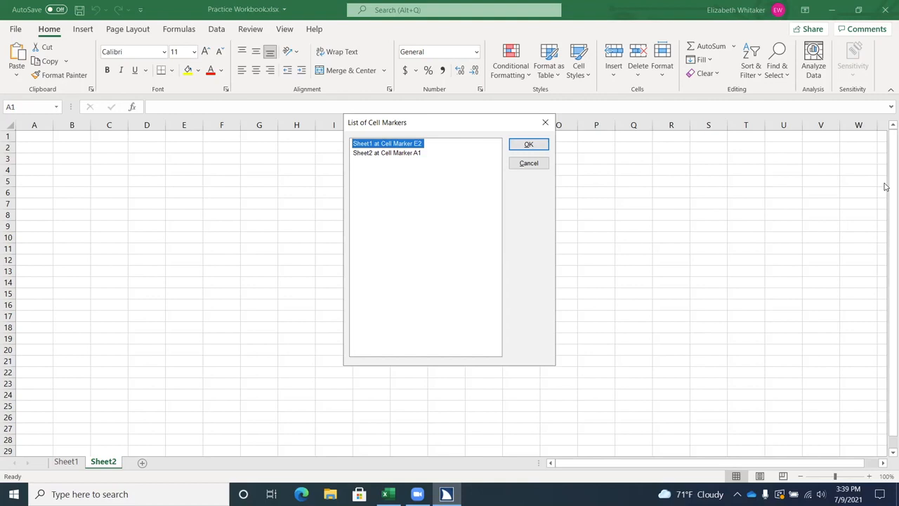
key(Return)
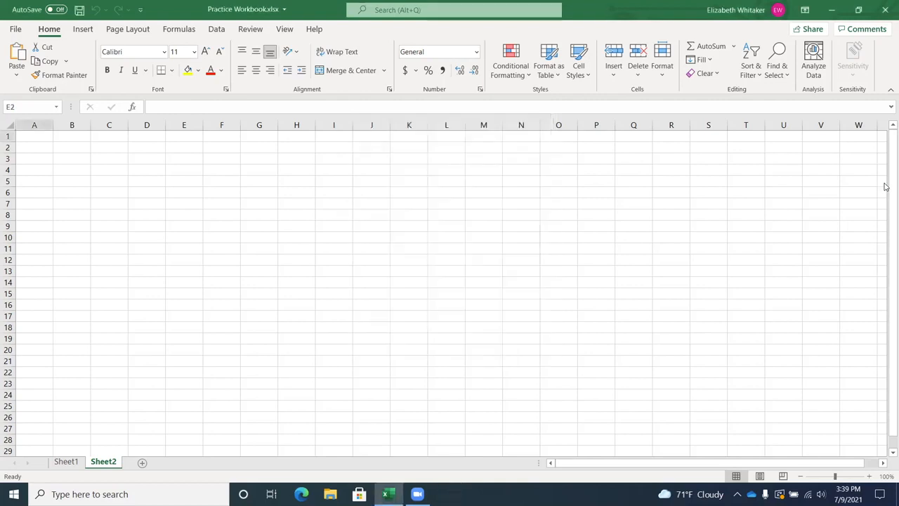
key(ctrl+Page_Up)
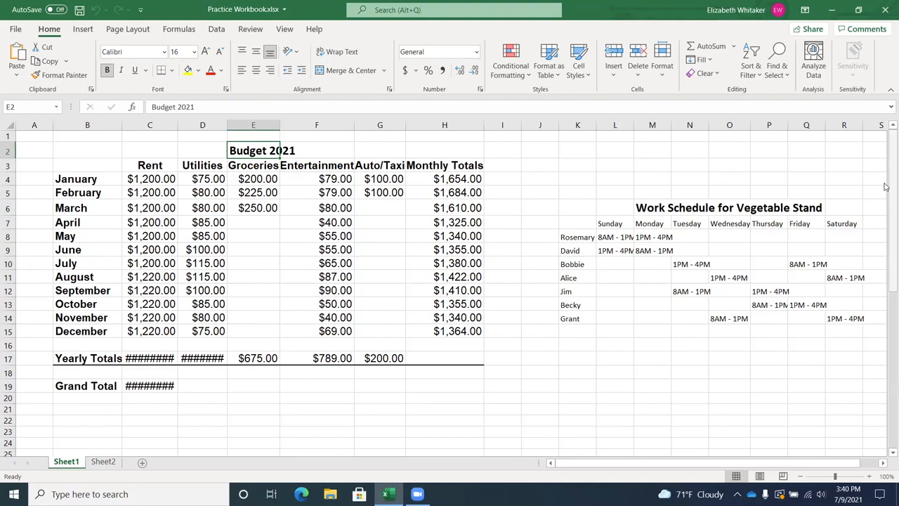
Replace the Sheet1 cell marker with E4, the January Groceries cell
key(Down)
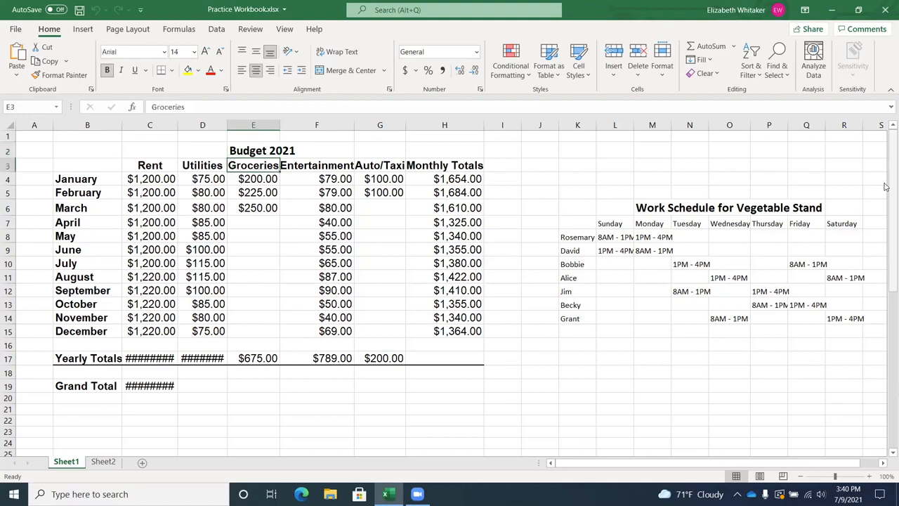
key(Down)
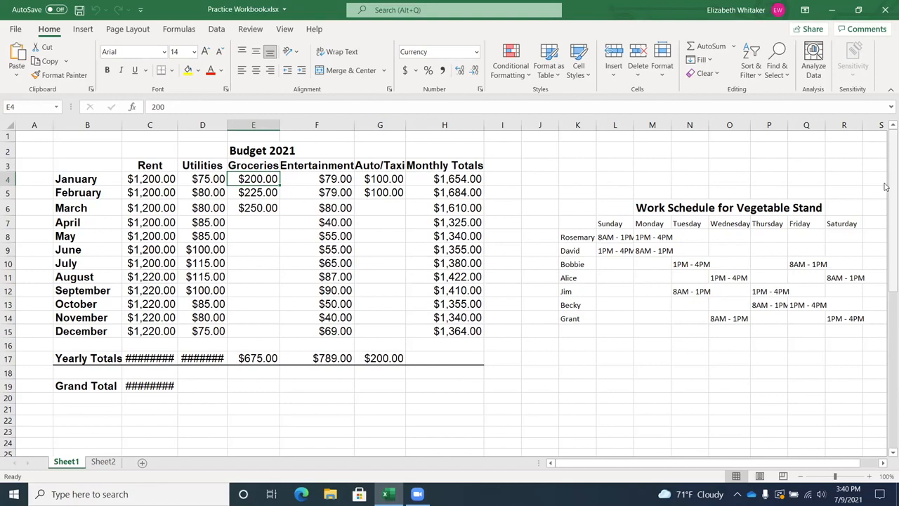
key(ctrl+super+k)
key(ctrl+super+k)
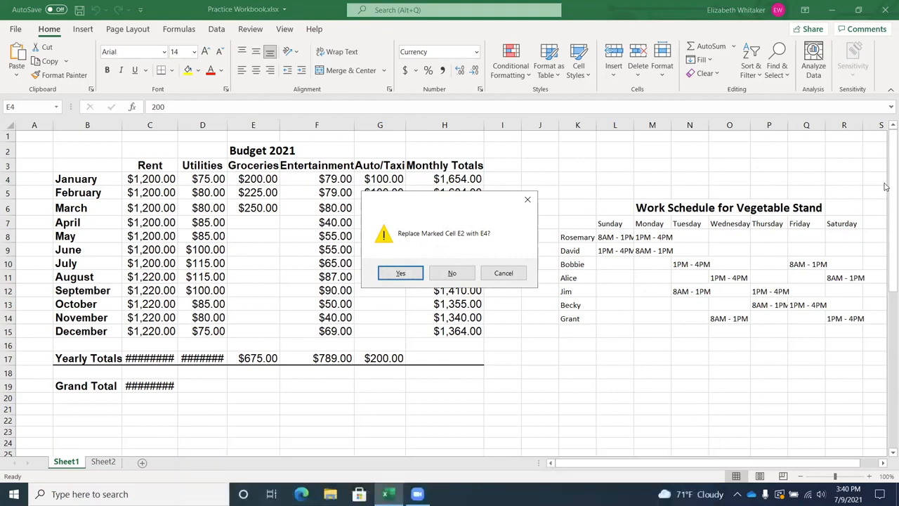
key(Return)
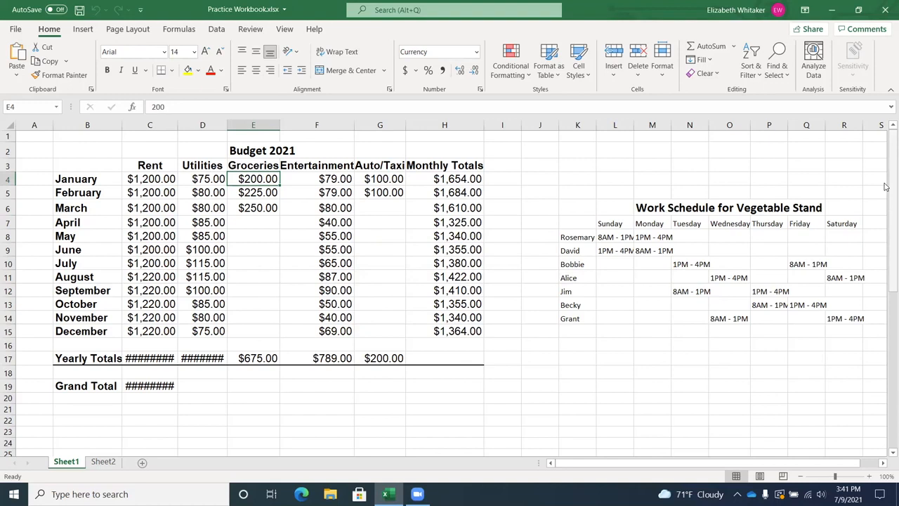
Select the January to March Groceries amounts from the marked cell E4 through E6
key(Down)
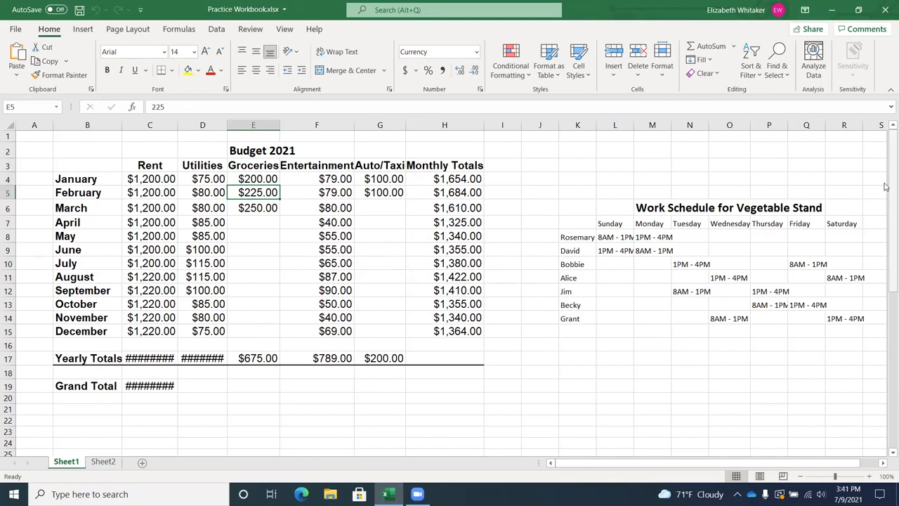
key(Down)
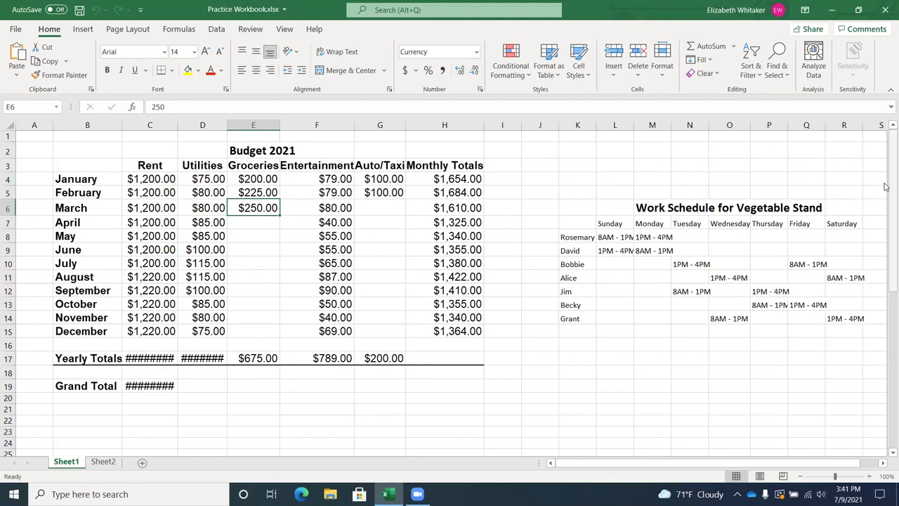
key(Insert+space)
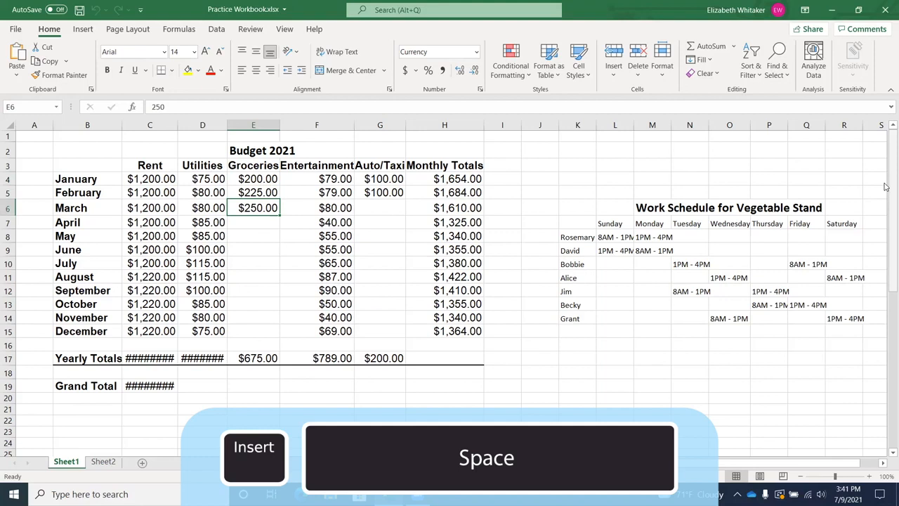
key(m)
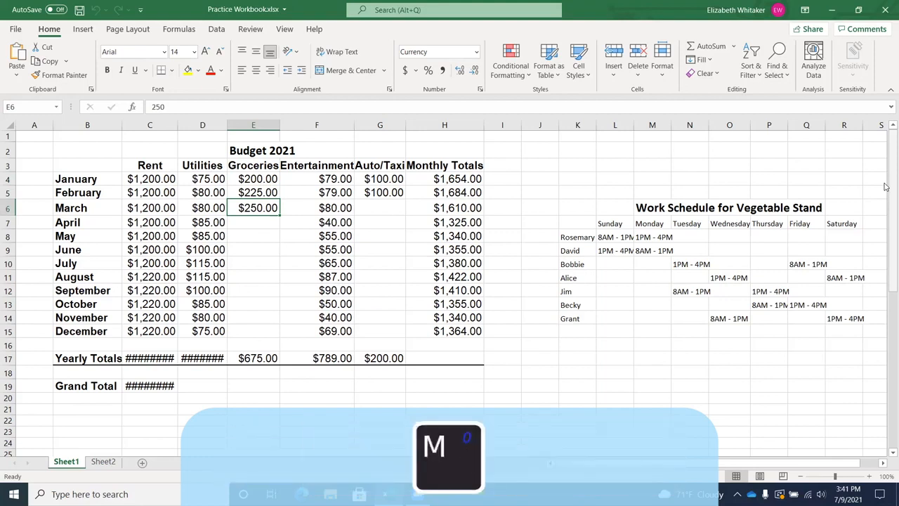
key(m)
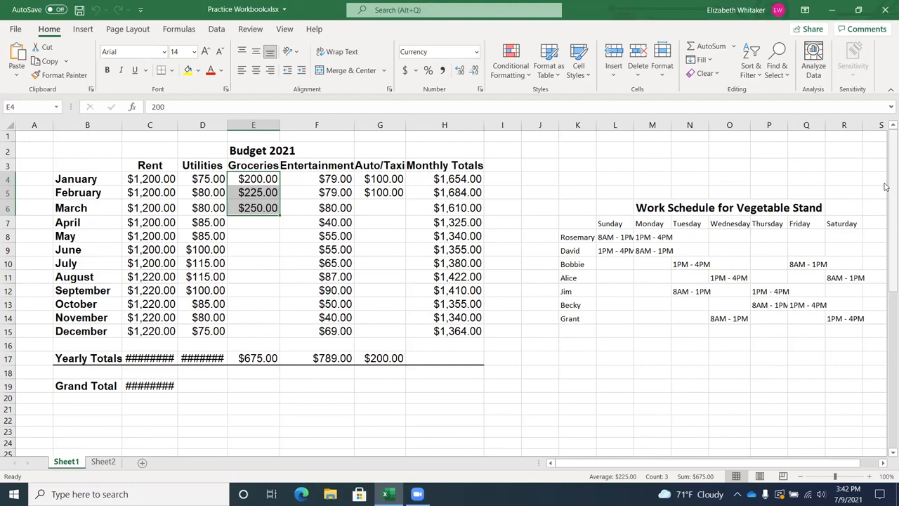
Clear the Groceries selection and move the Sheet1 cell marker to F4, the January Entertainment cell
key(Down)
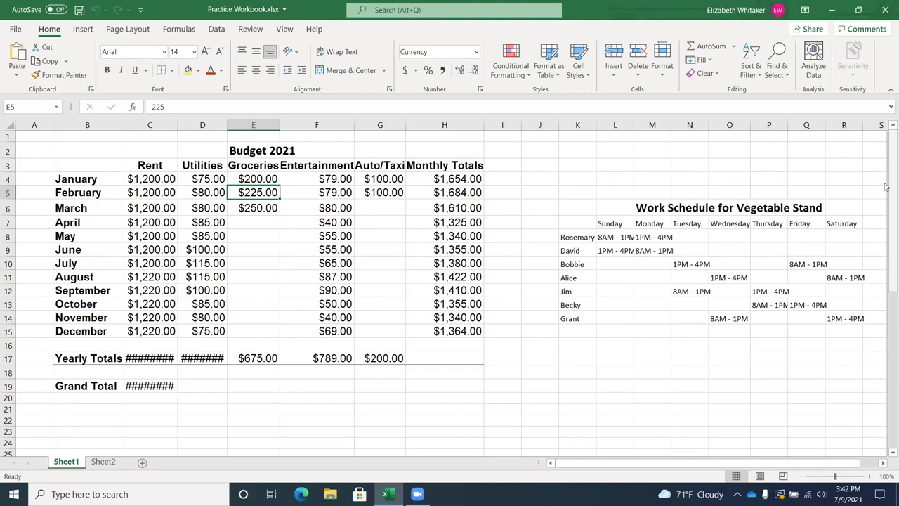
key(Up)
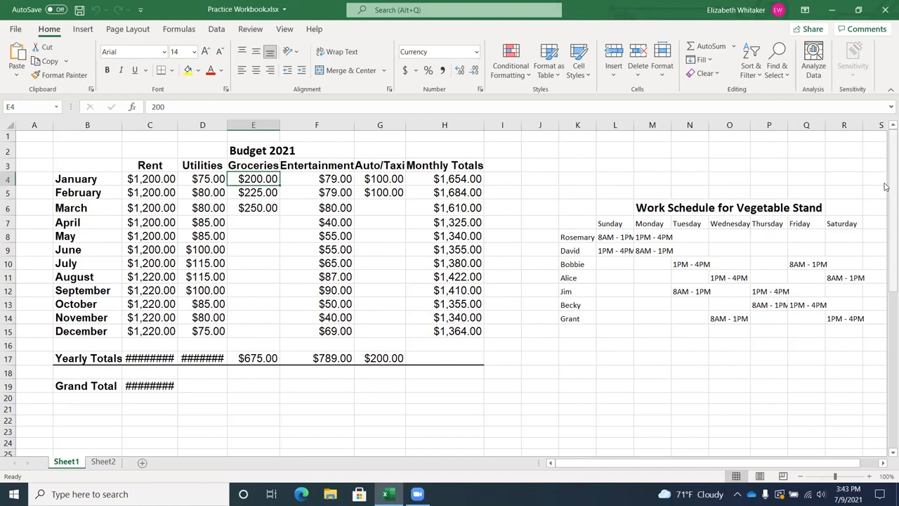
key(Right)
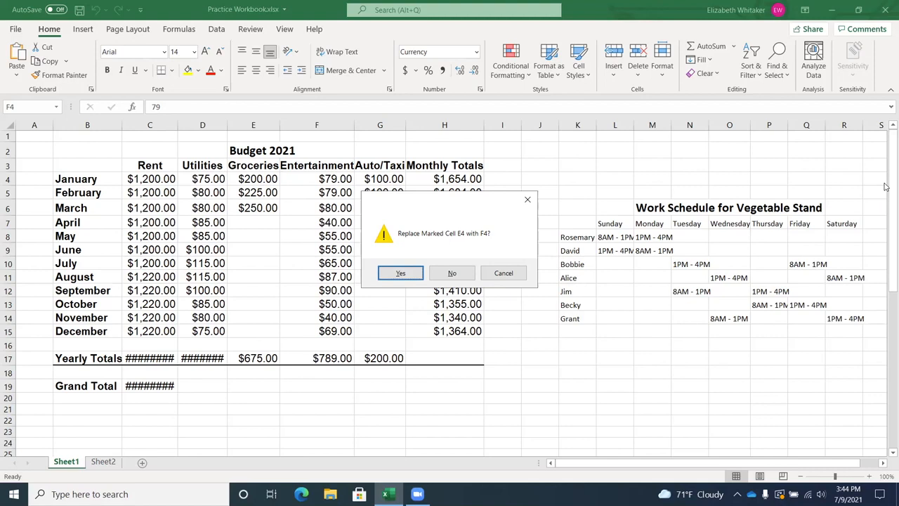
key(Escape)
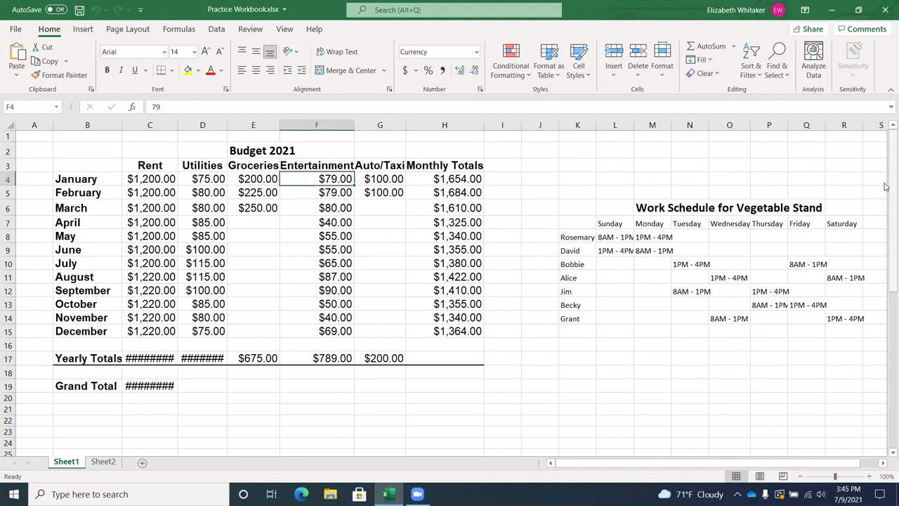
Select the Entertainment amounts for January to December from the marked cell F4 through F15
key(Down)
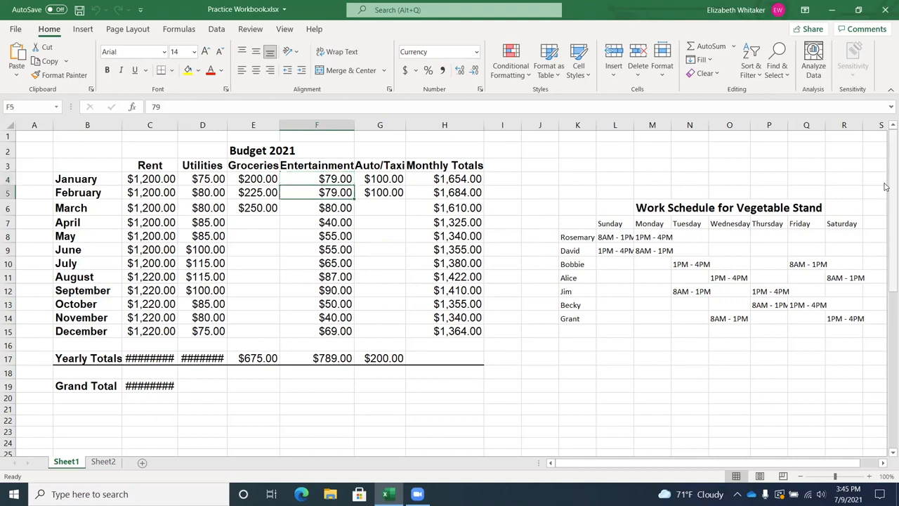
key(Down)
key(Down)
key(Down)
key(Down)
key(Down)
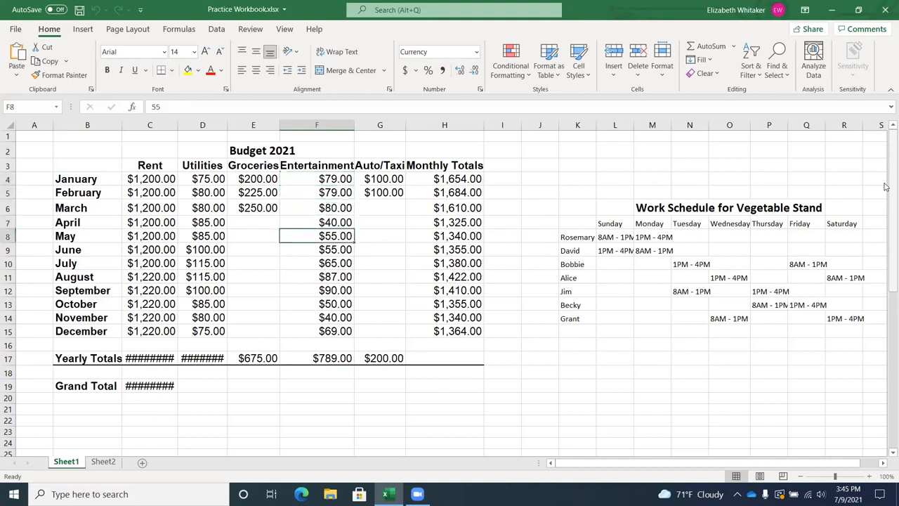
key(Down)
key(Down)
key(Down)
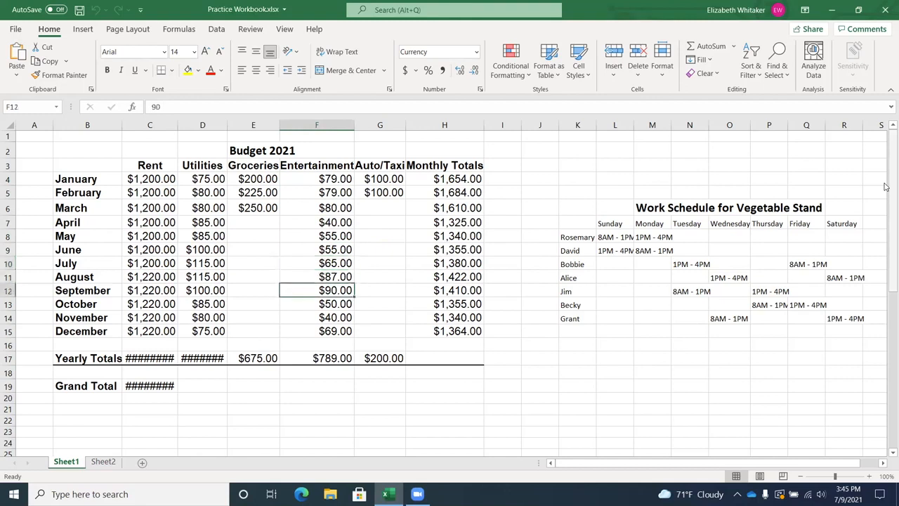
key(Down)
key(Down)
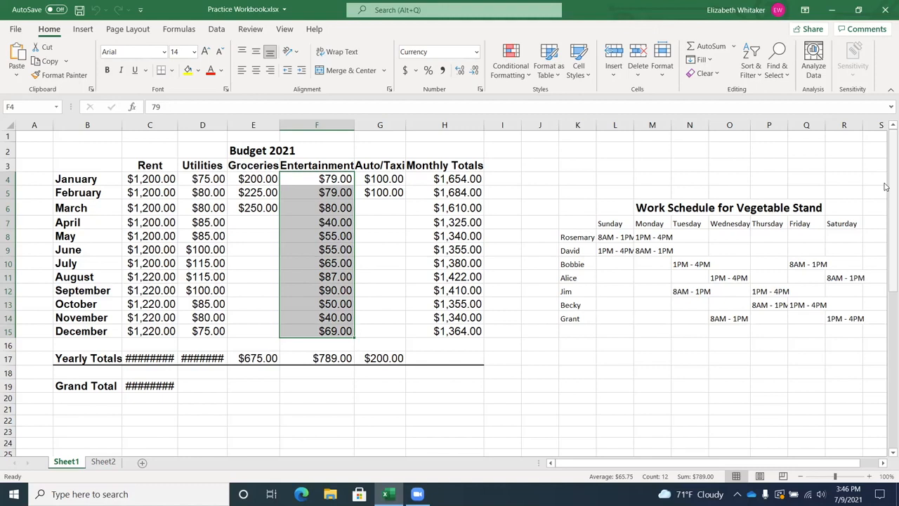
Clear the Entertainment selection and select the entire Rent column C from cell C5
key(Down)
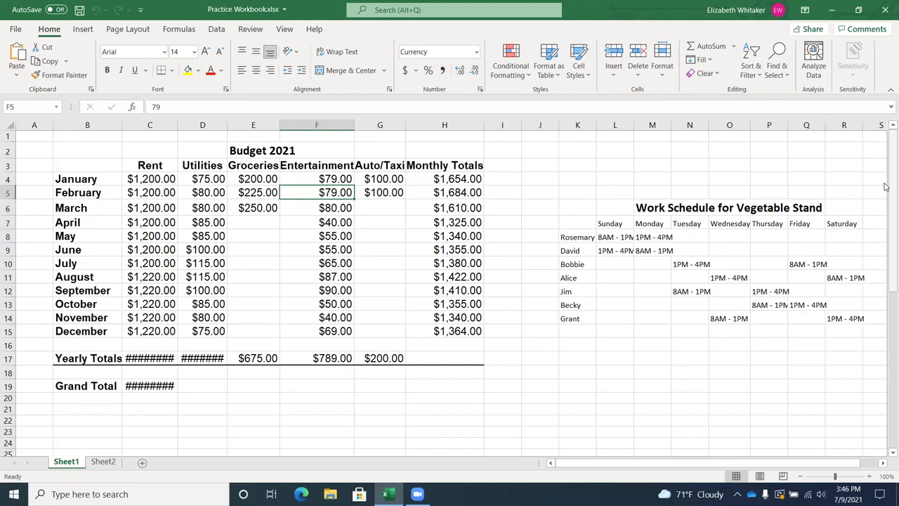
key(Left)
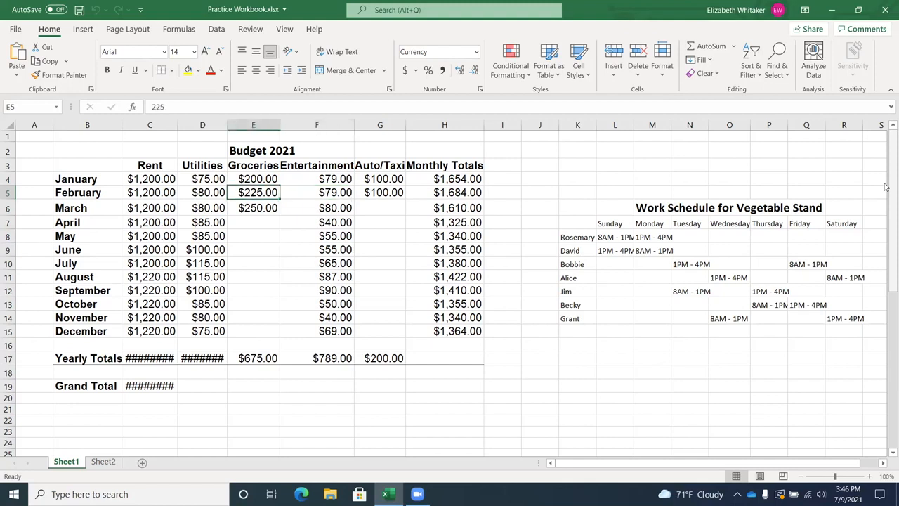
key(Left)
key(Left)
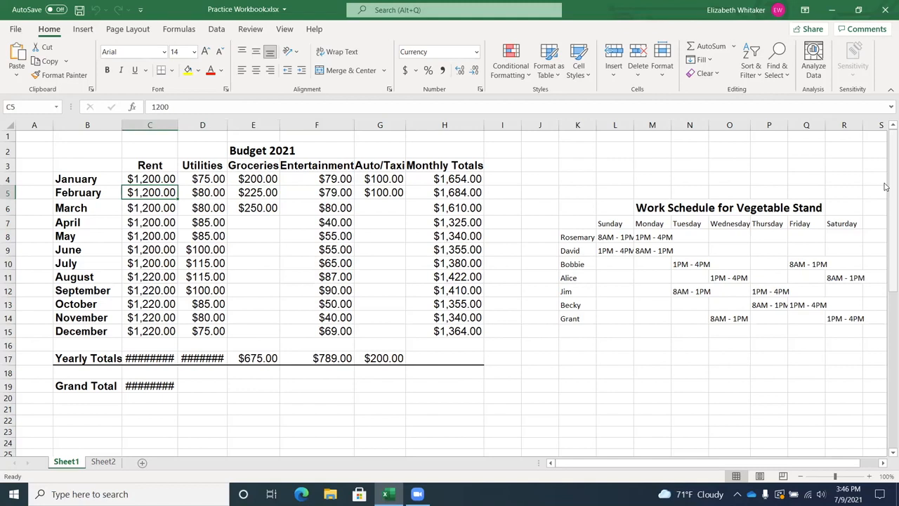
key(ctrl+space)
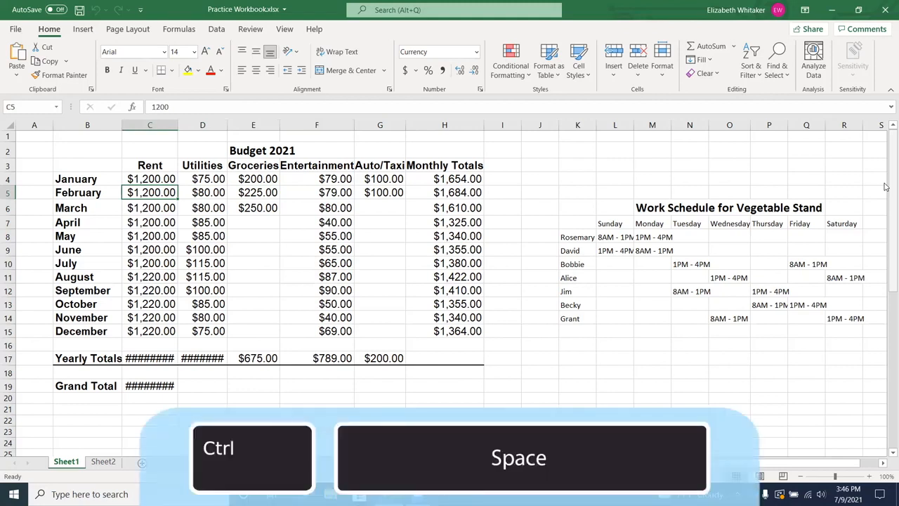
key(ctrl+space)
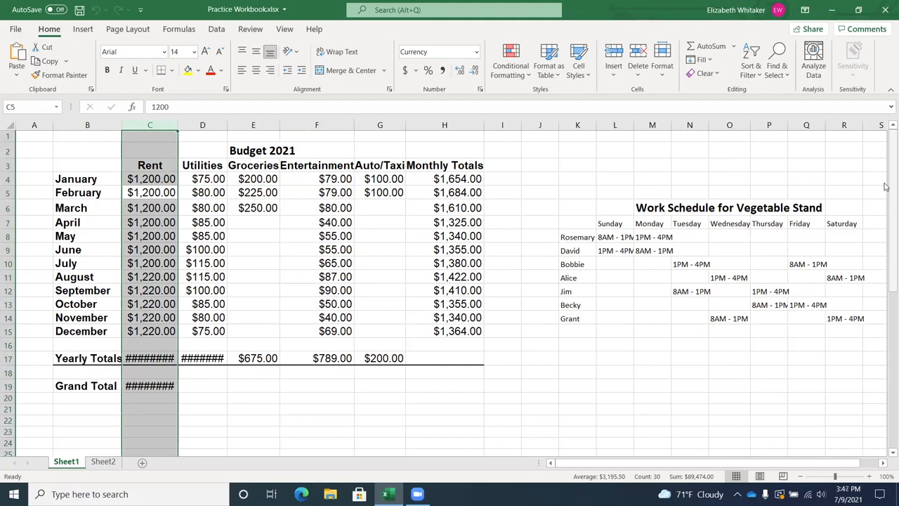
Clear the Rent column selection and select the entire row 5, the February row, from cell C5
key(Up)
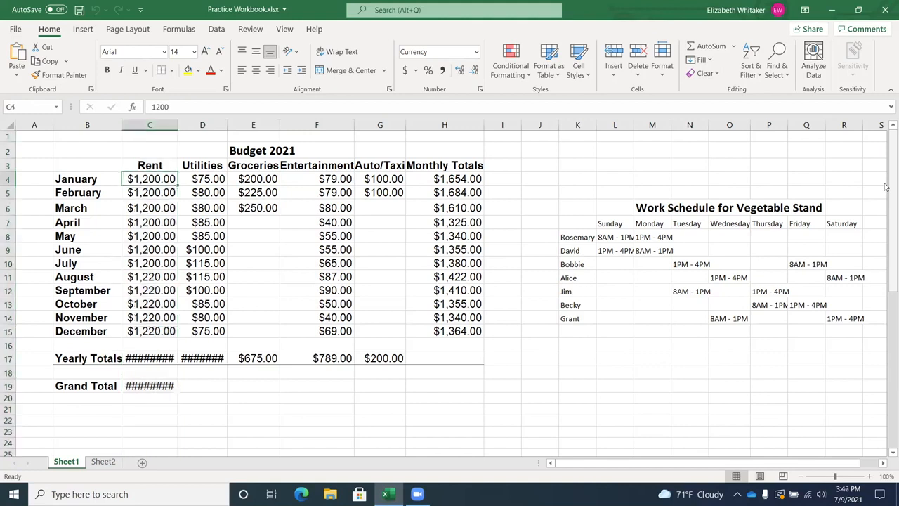
key(Down)
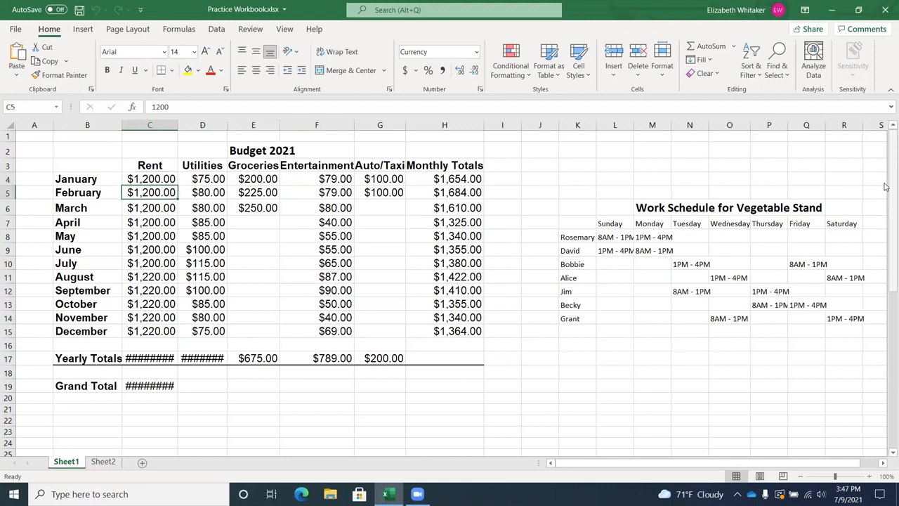
key(shift+space)
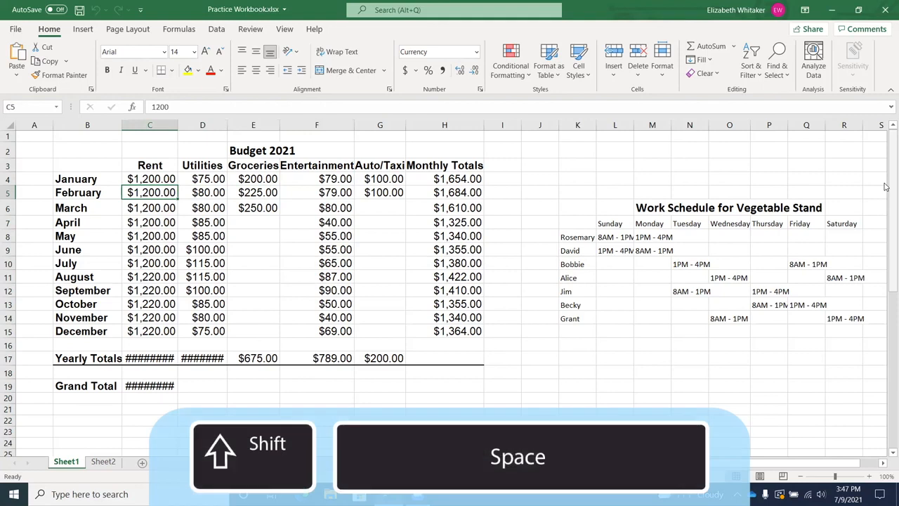
key(shift+space)
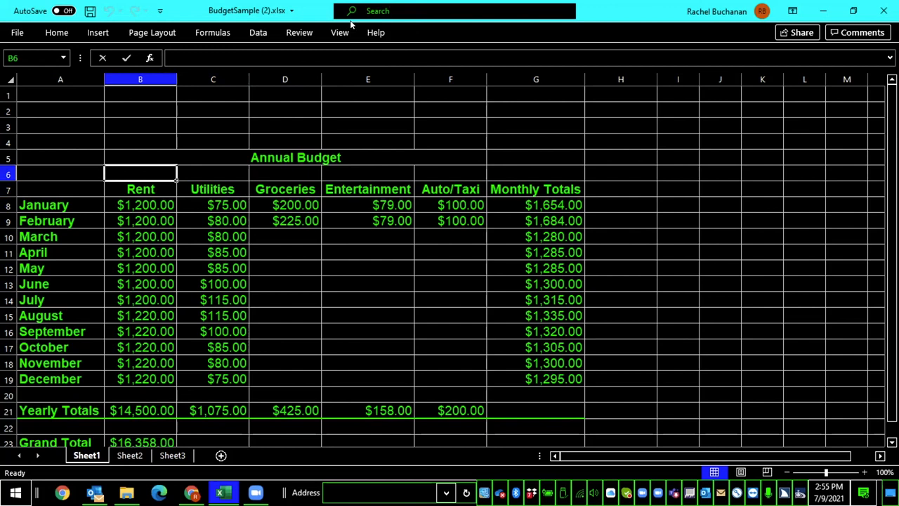
Examine the Annual Budget column headings in row 7 and the January and February amounts, moving from C6 through E7 to C9
key(Right)
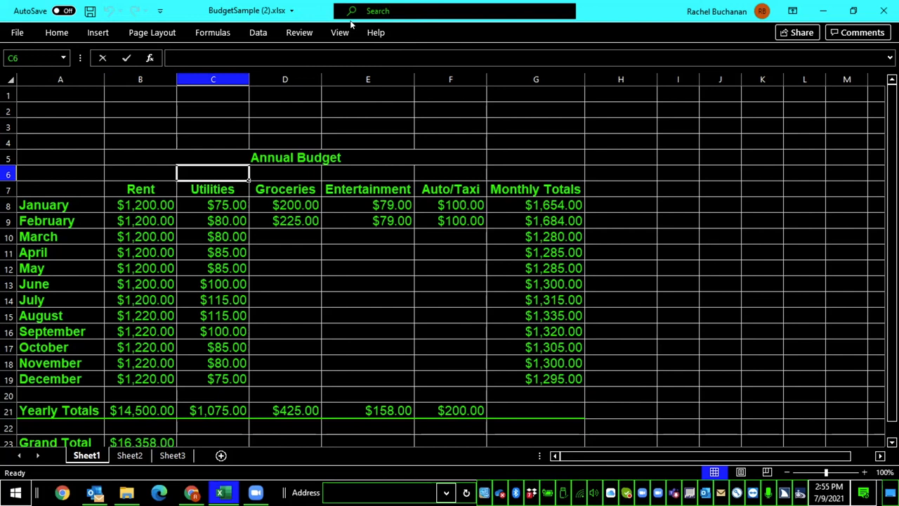
key(Down)
key(Up)
key(Down)
key(Right)
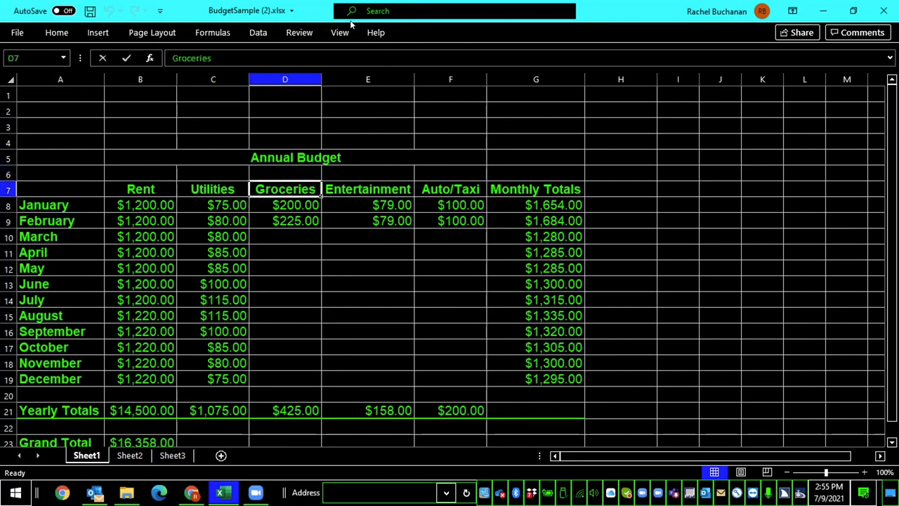
key(Right)
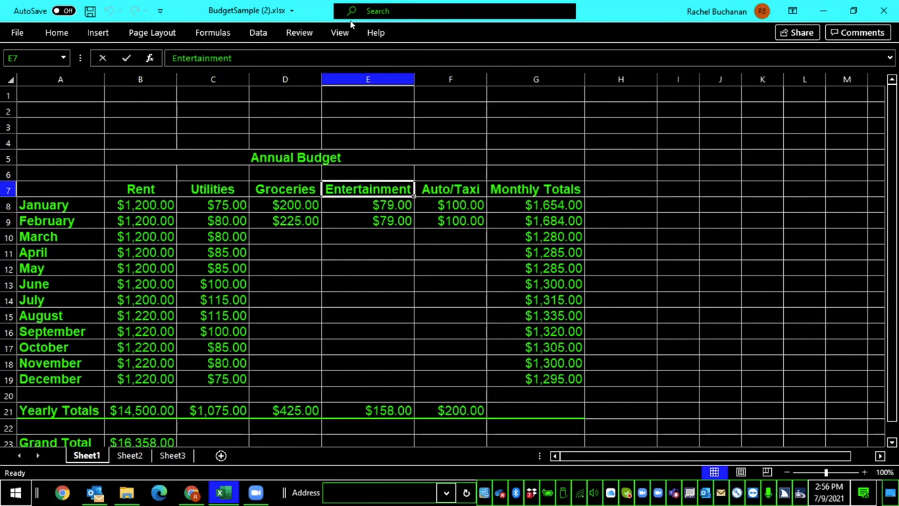
key(Down)
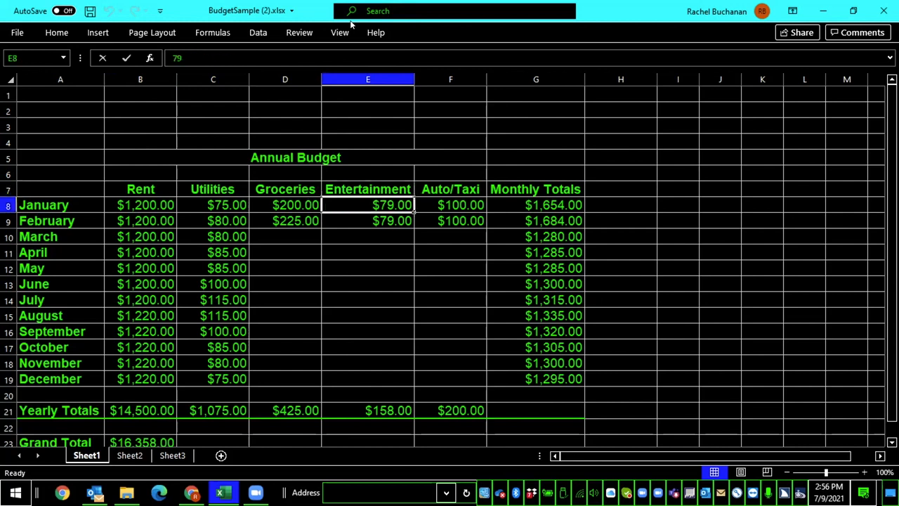
key(Up)
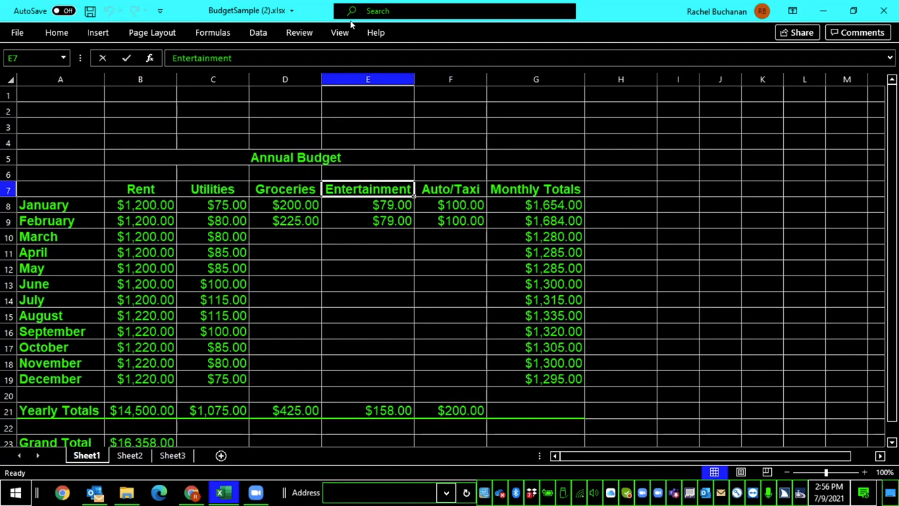
key(Down)
key(Down)
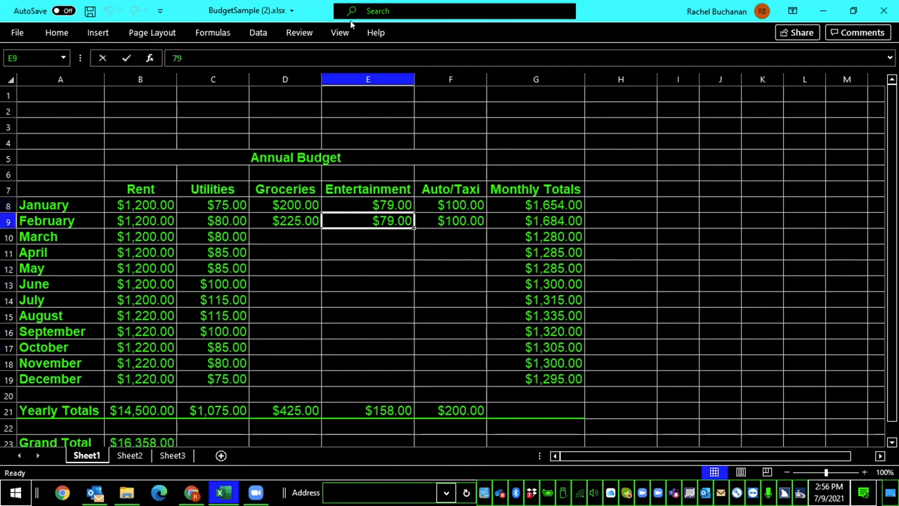
key(Left)
key(Left)
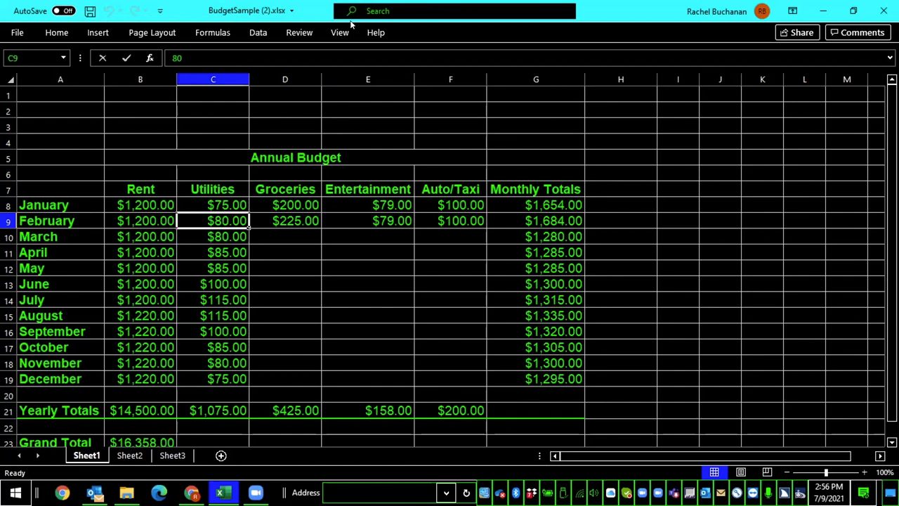
Move to the Rent heading in B7 and select the entire row 7 containing the column headings
key(Down)
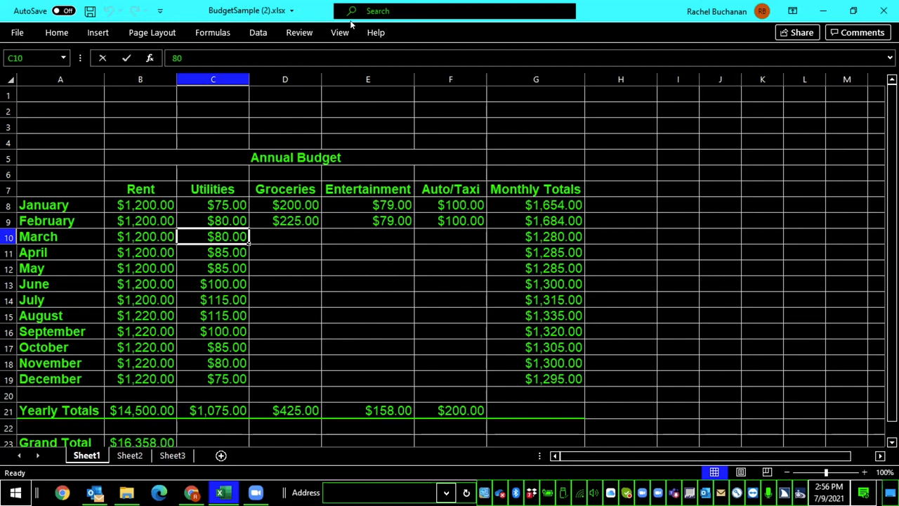
key(Left)
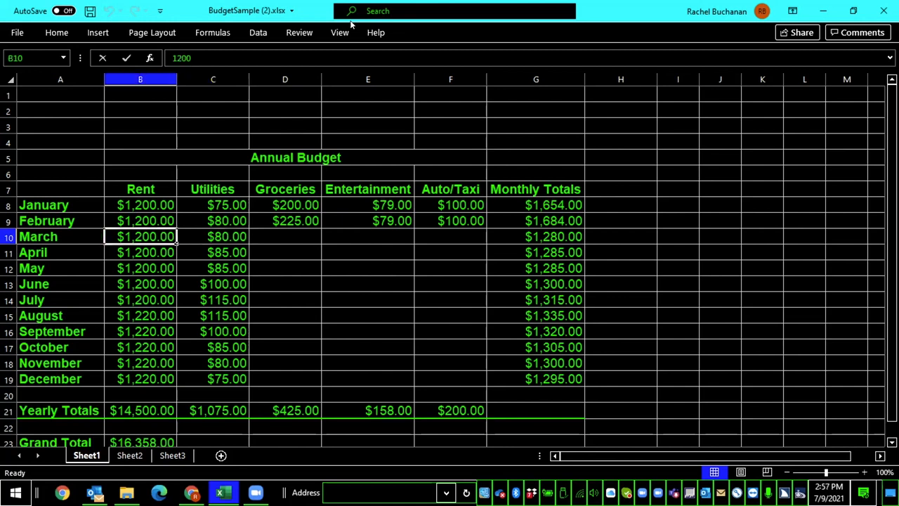
key(Up)
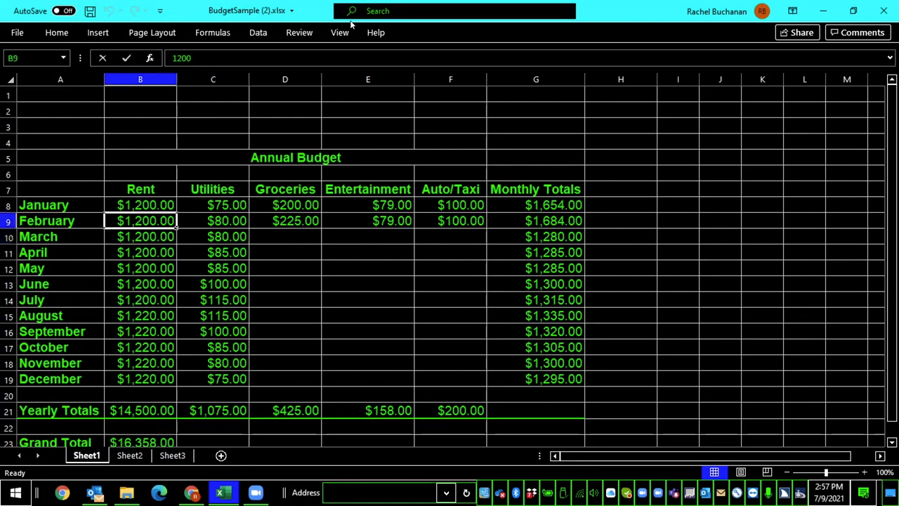
key(Up)
key(Up)
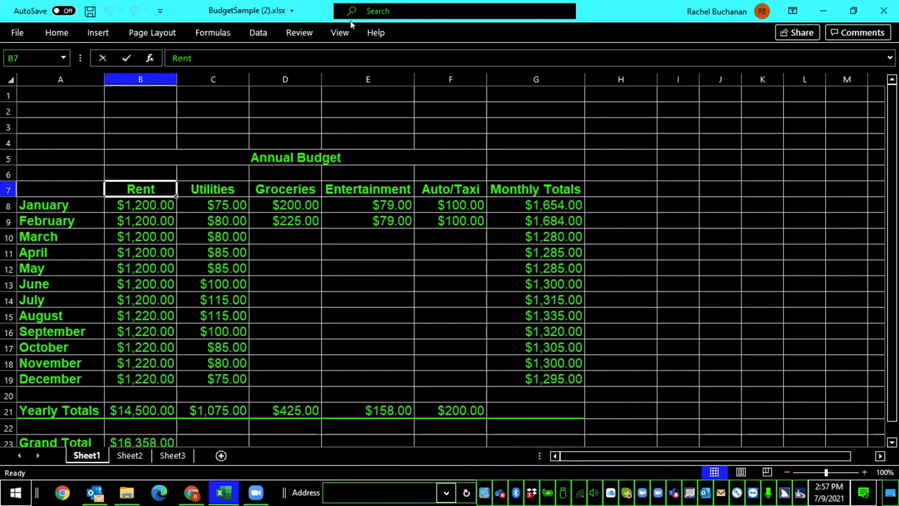
key(shift+space)
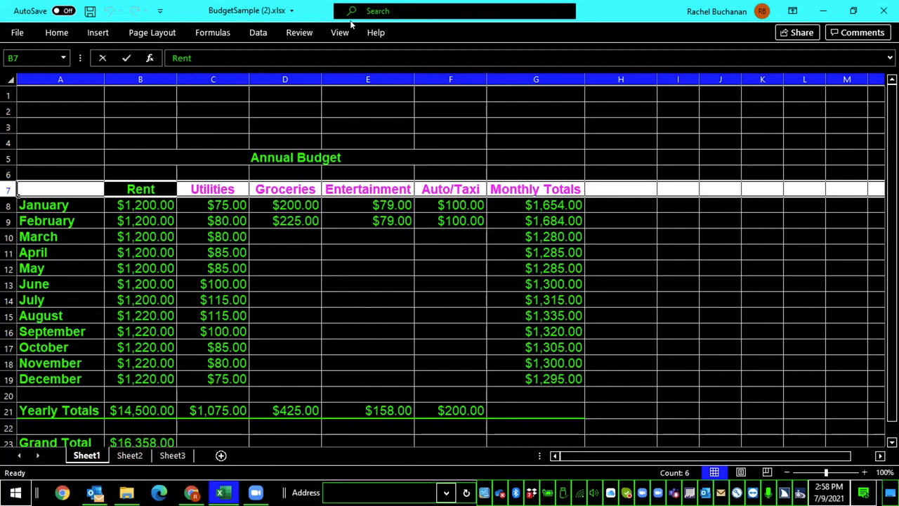
Read through the January label, January Rent and Utilities, and February Utilities and Groceries cells, from A8 to D9
key(Left)
key(Down)
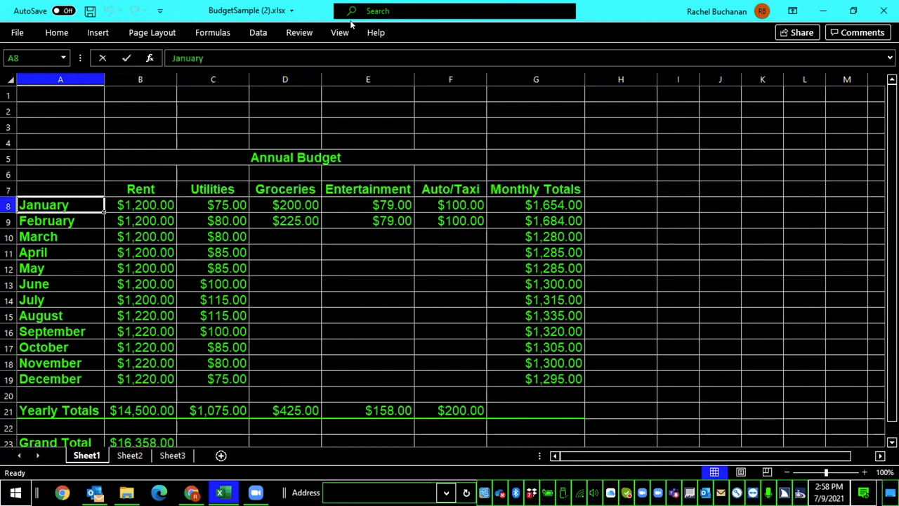
key(Right)
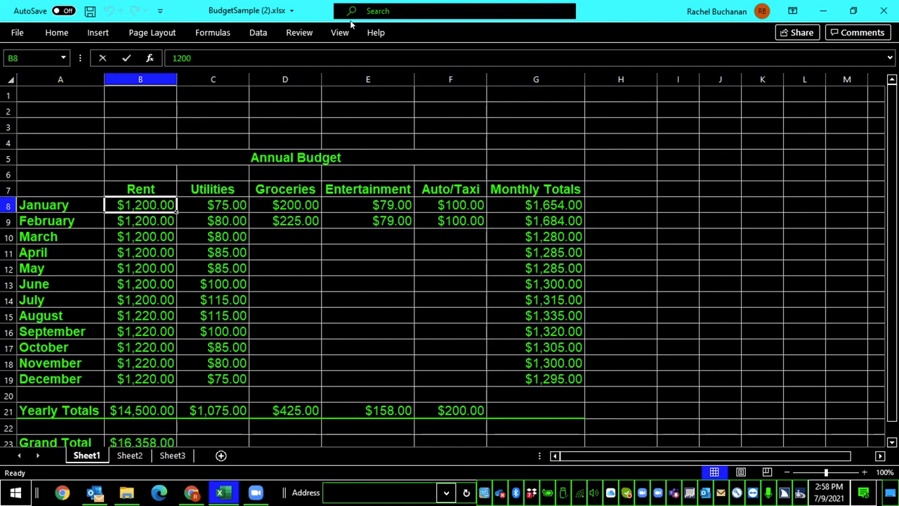
key(Right)
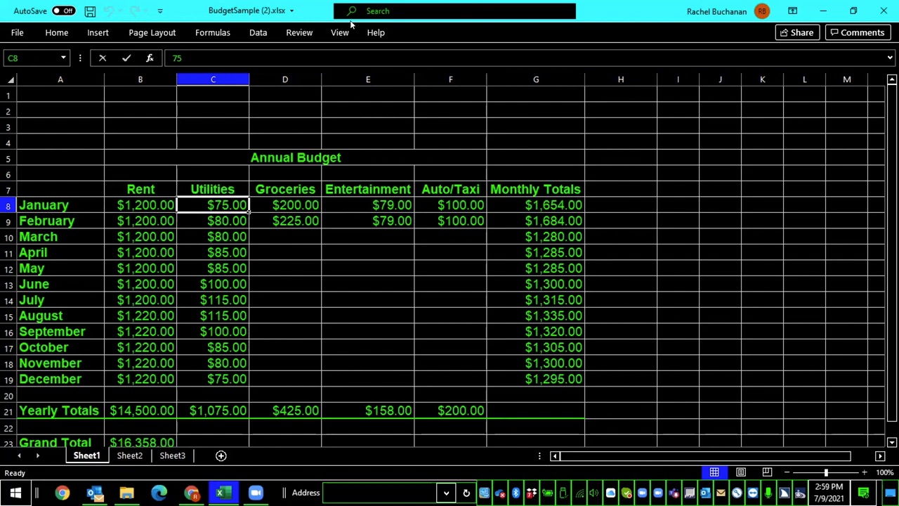
key(Down)
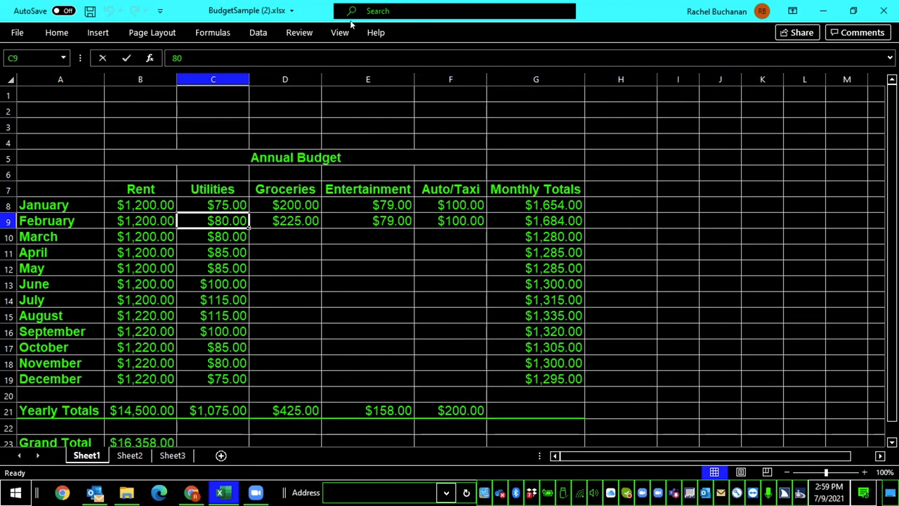
key(Right)
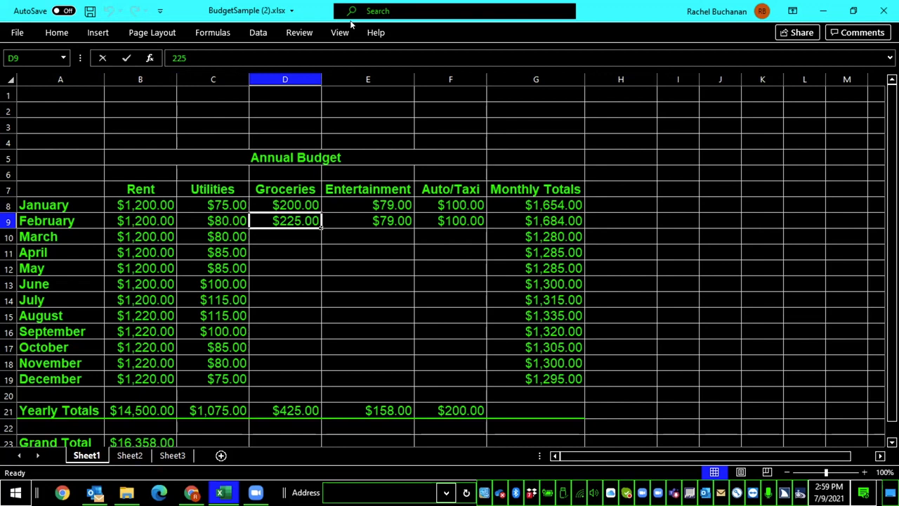
Select the entire month column A from the February label in A9 and set it as the screen reader's row titles
key(Left)
key(Left)
key(Left)
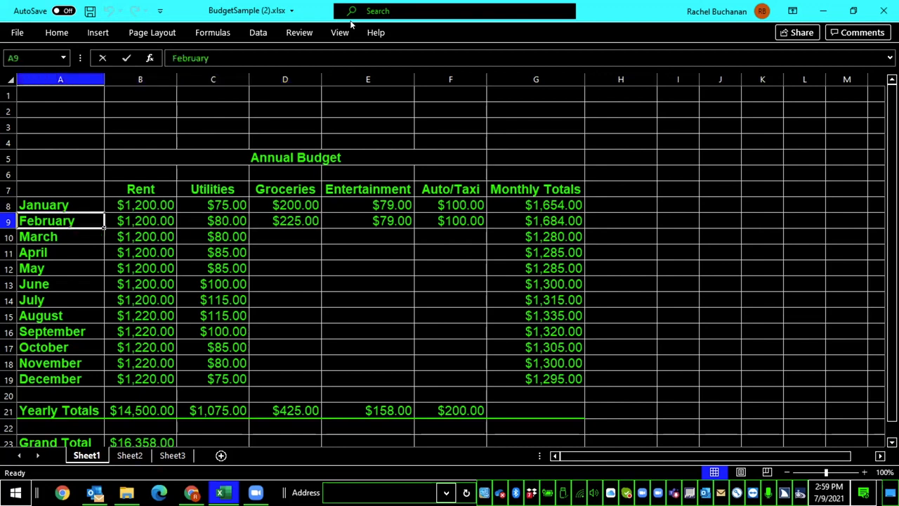
key(ctrl+space)
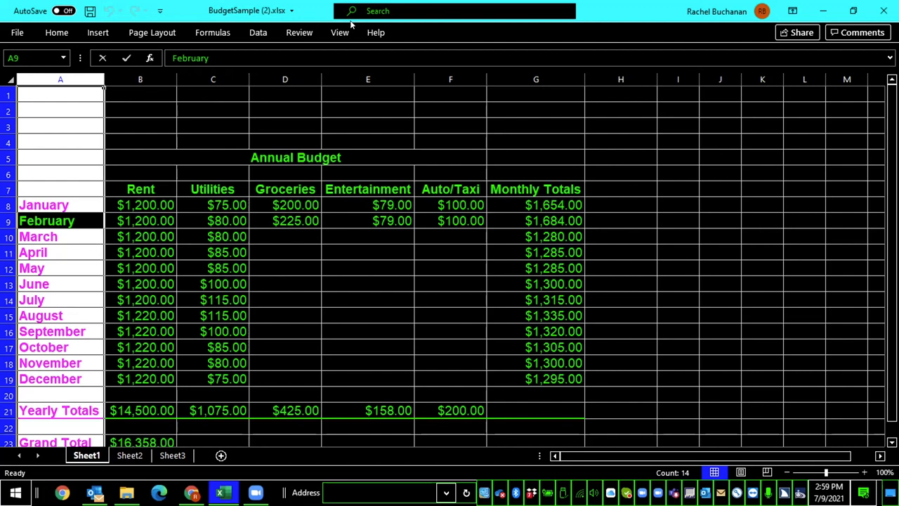
key(ctrl+alt+Insert+r)
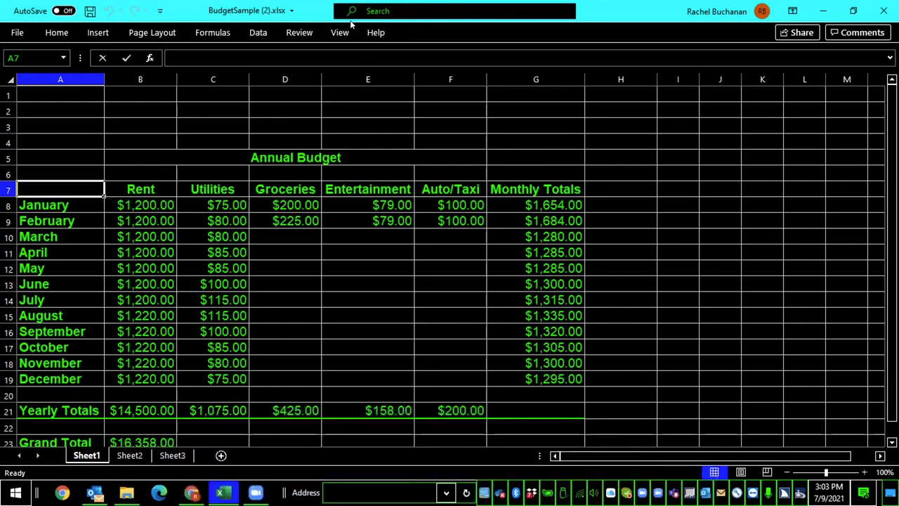
Check the row and column titles by moving from the January label in A8 through C8 and D9 to the March Groceries cell D10
key(Down)
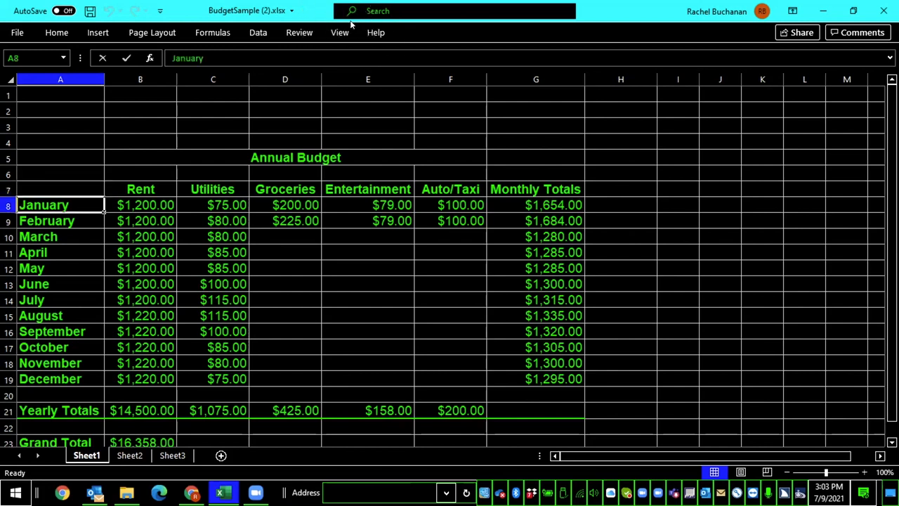
key(Right)
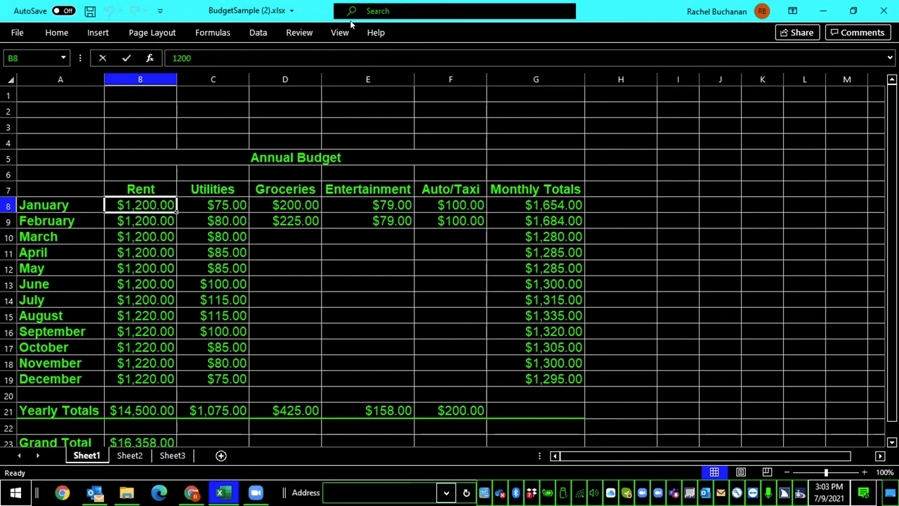
key(Right)
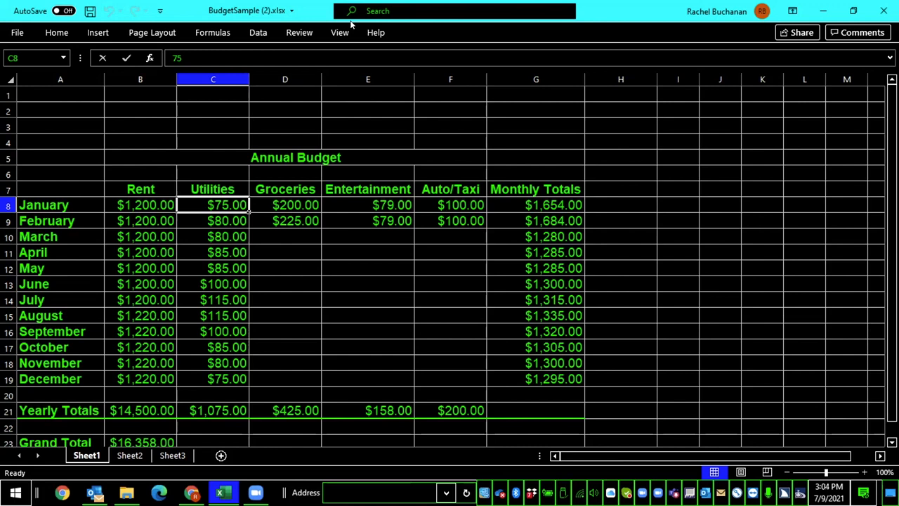
key(Down)
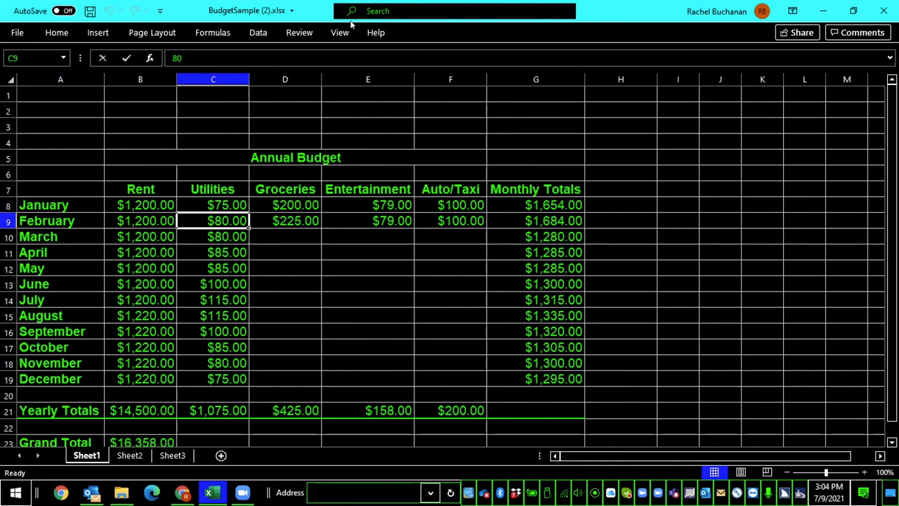
key(Right)
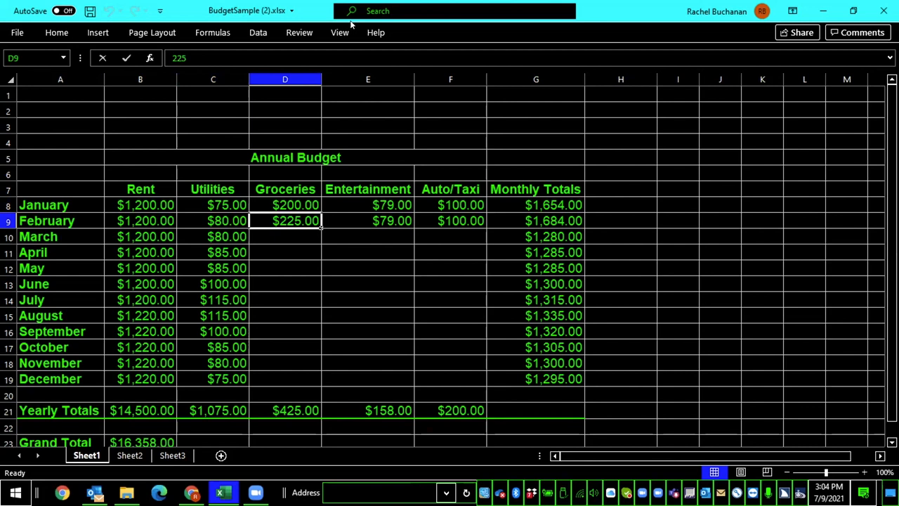
key(Down)
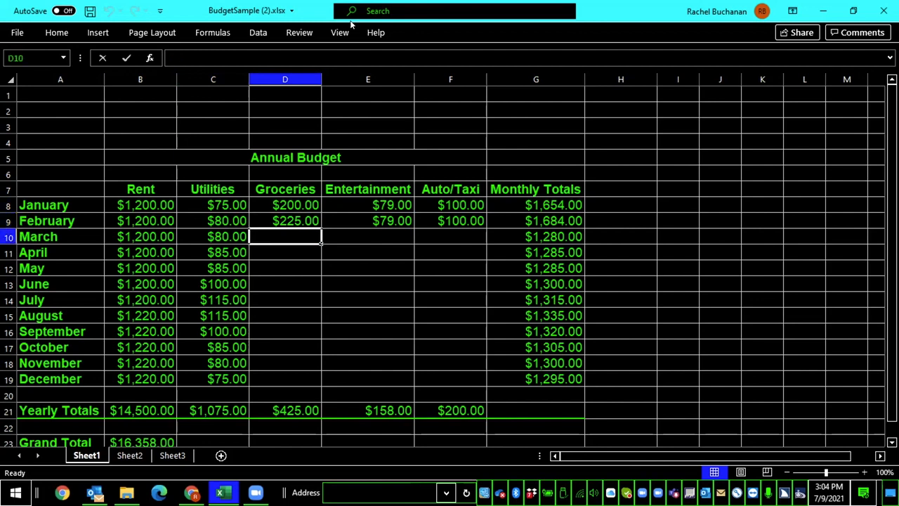
Move up the Groceries column, go to the January Monthly Totals cell G8 and select from there through H23
key(Up)
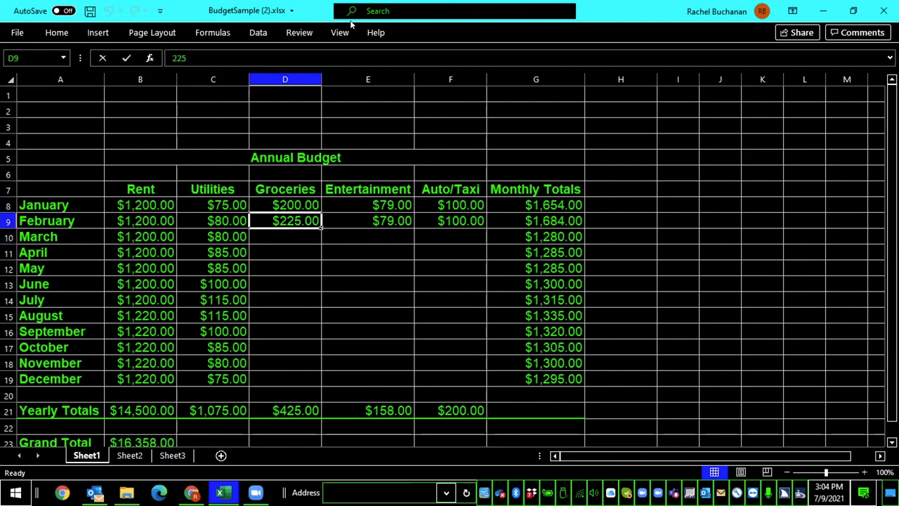
key(Up)
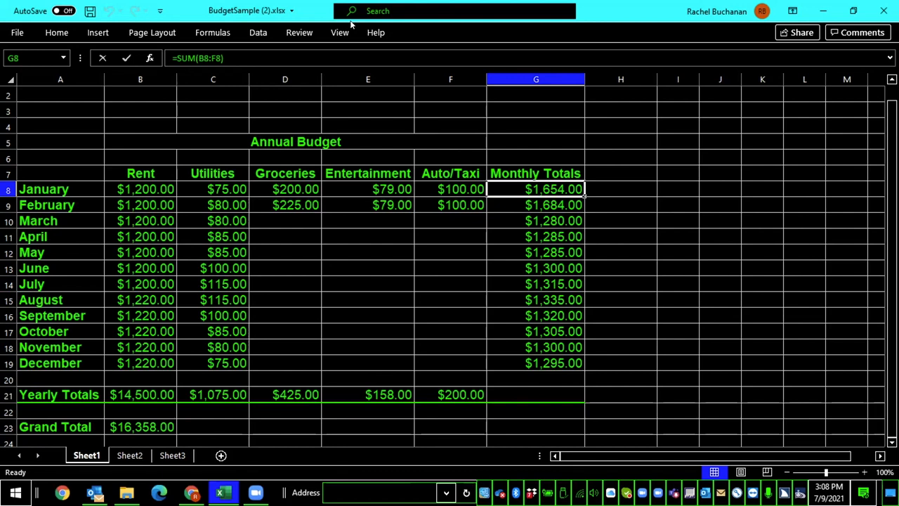
key(alt+m)
key(w)
key(ctrl+shift+End)
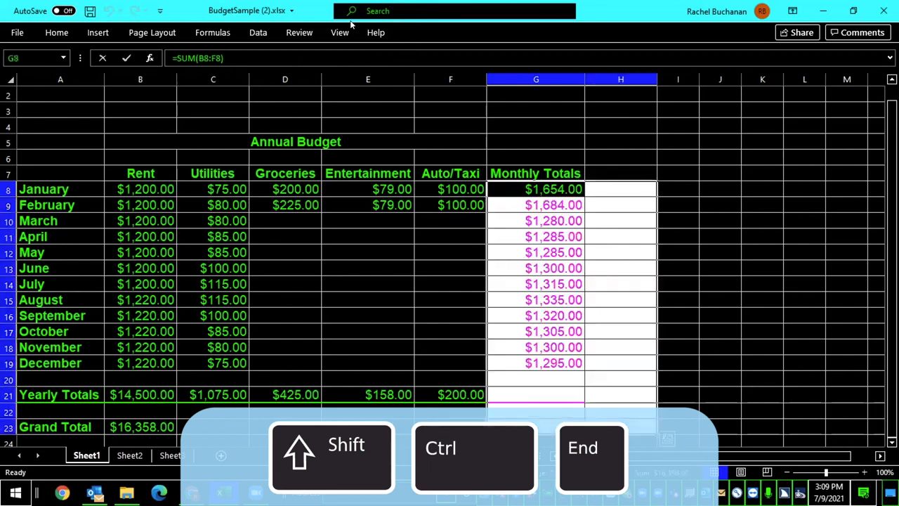
key(ctrl+q)
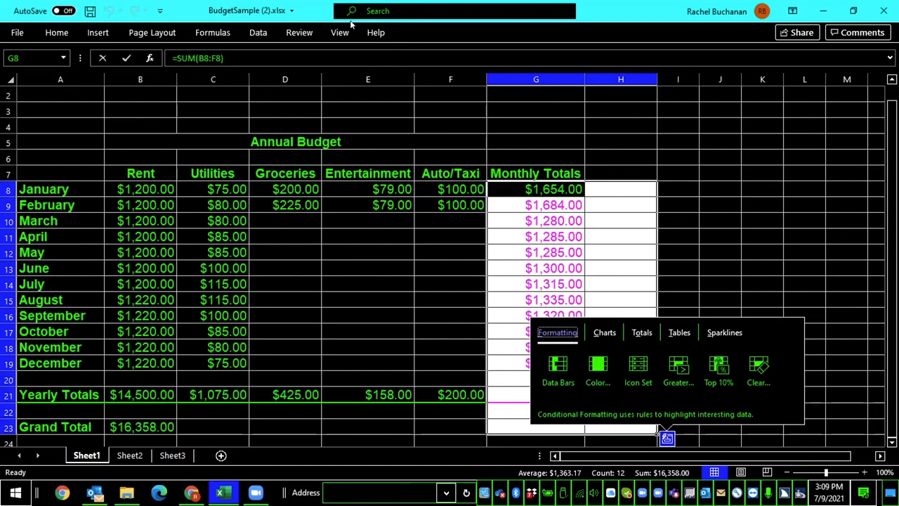
key(Escape)
key(ctrl+Home)
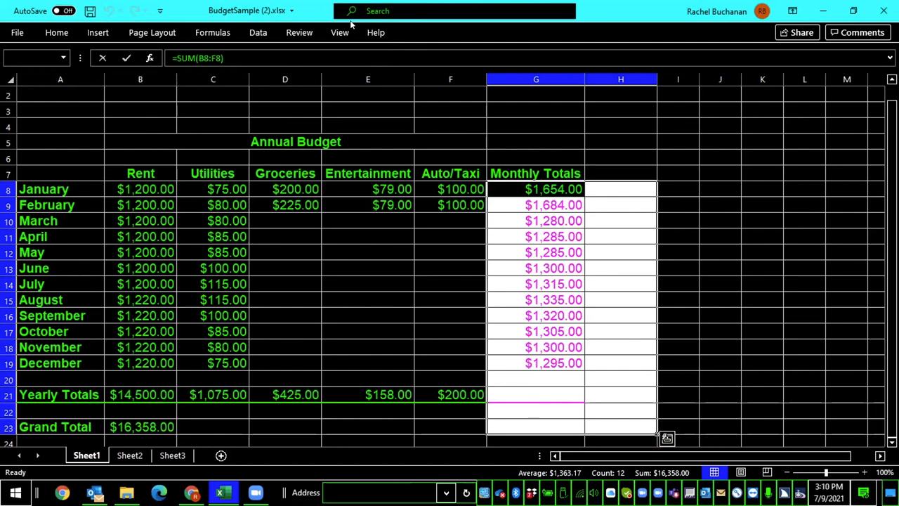
Open the Watch Window and add a watch on the selected Sheet1 range G8:H23
key(alt)
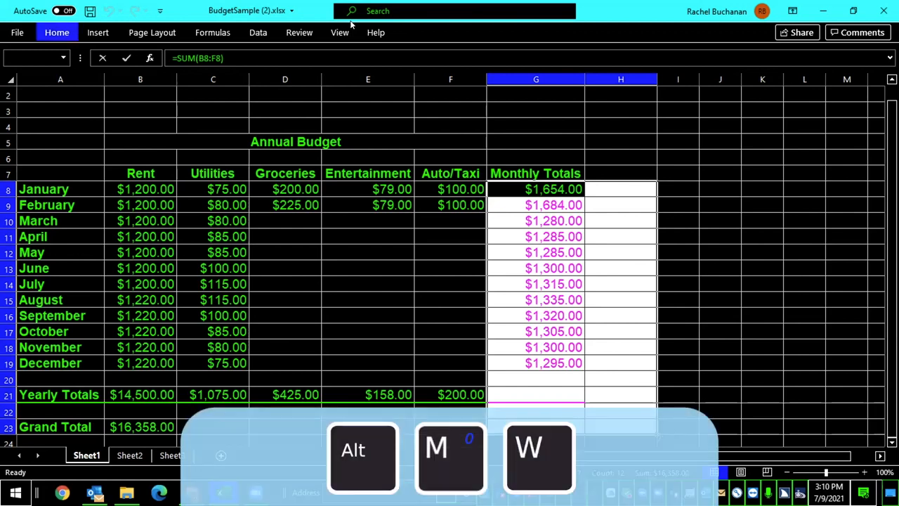
key(m)
key(w)
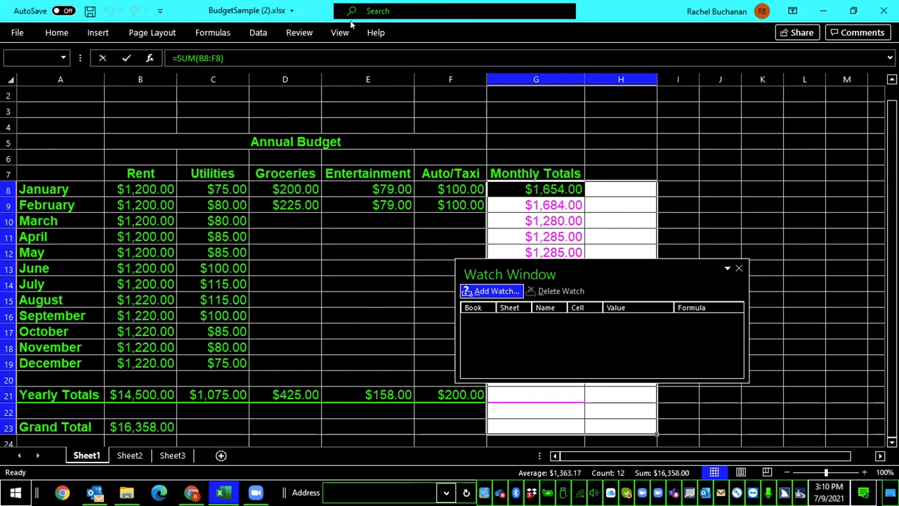
key(Return)
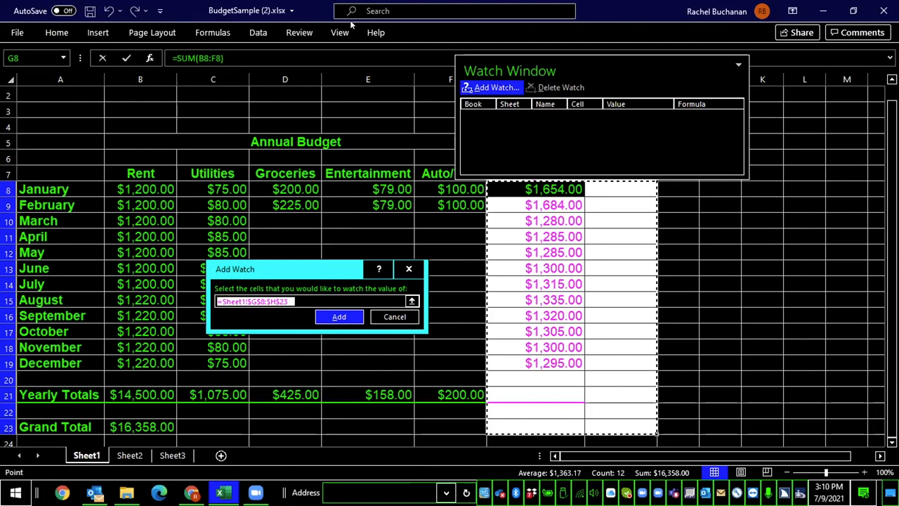
key(Tab)
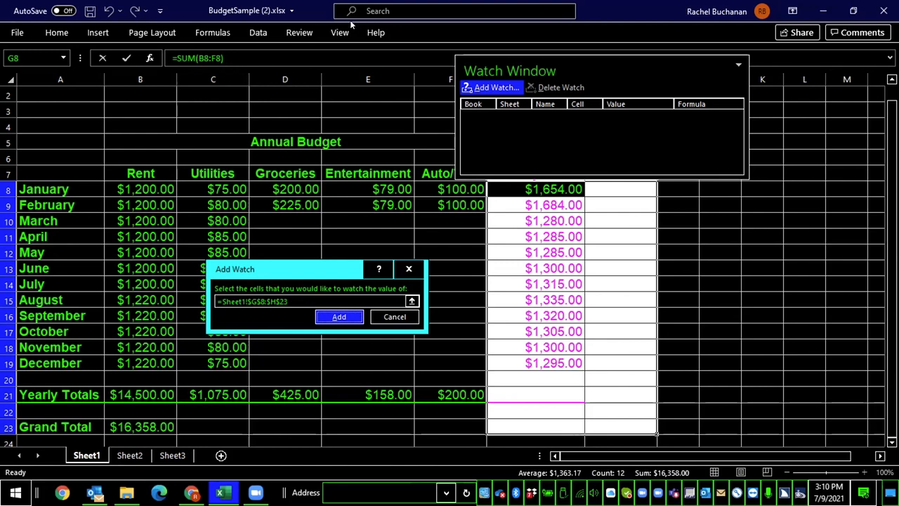
key(Return)
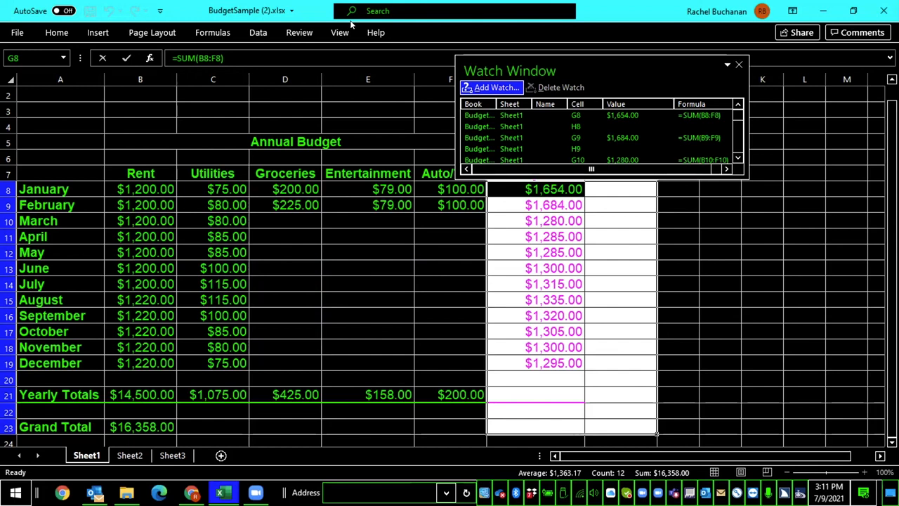
Return from the Watch Window to the worksheet and go to the January Auto/Taxi cell F8
key(Tab)
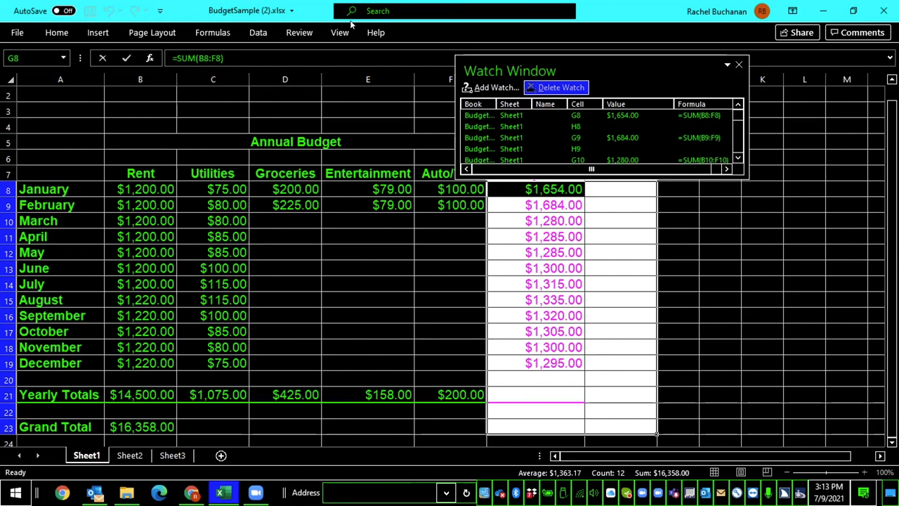
key(shift+F6)
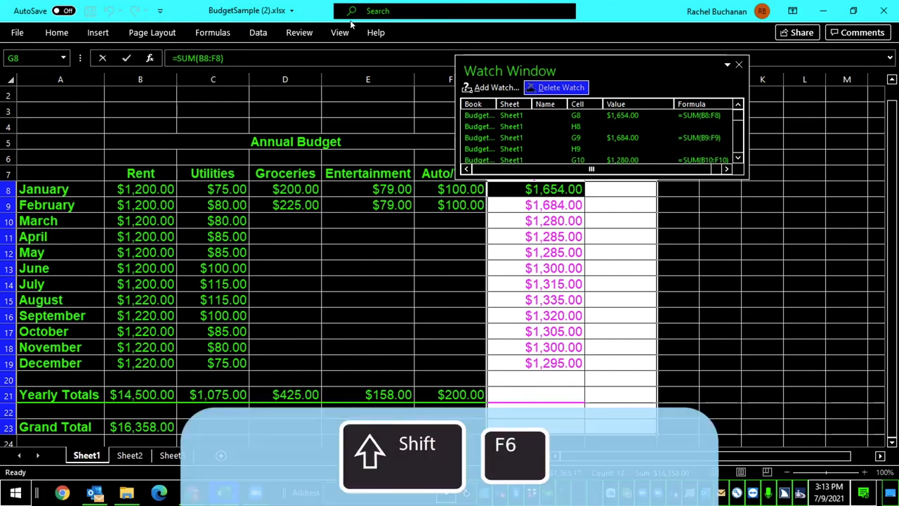
key(shift+F6)
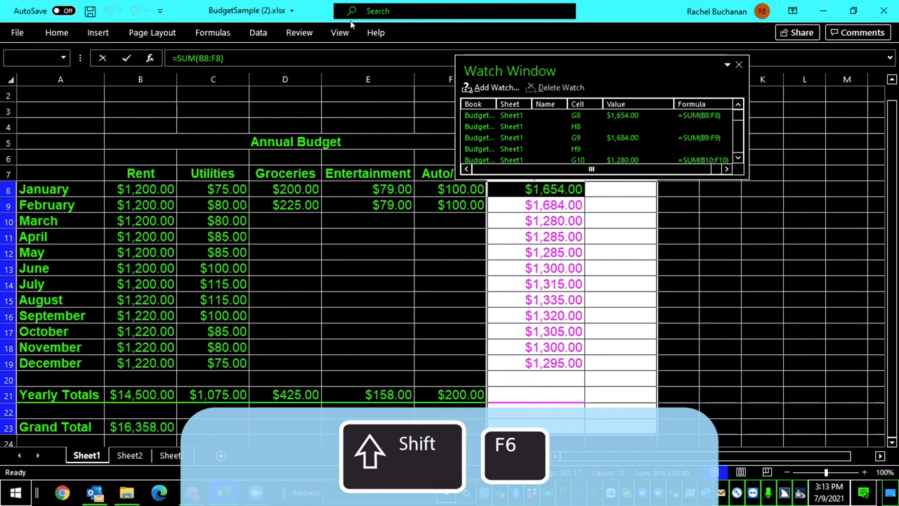
key(ctrl)
key(Left)
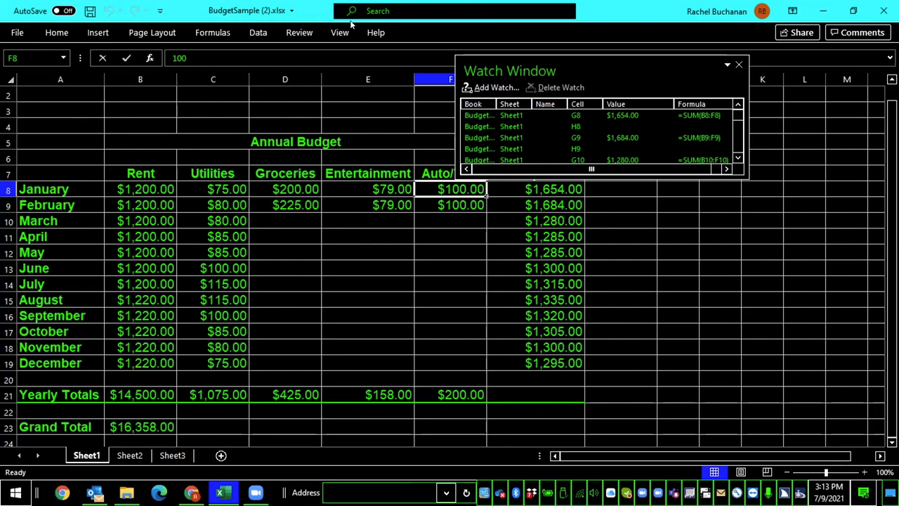
key(Left)
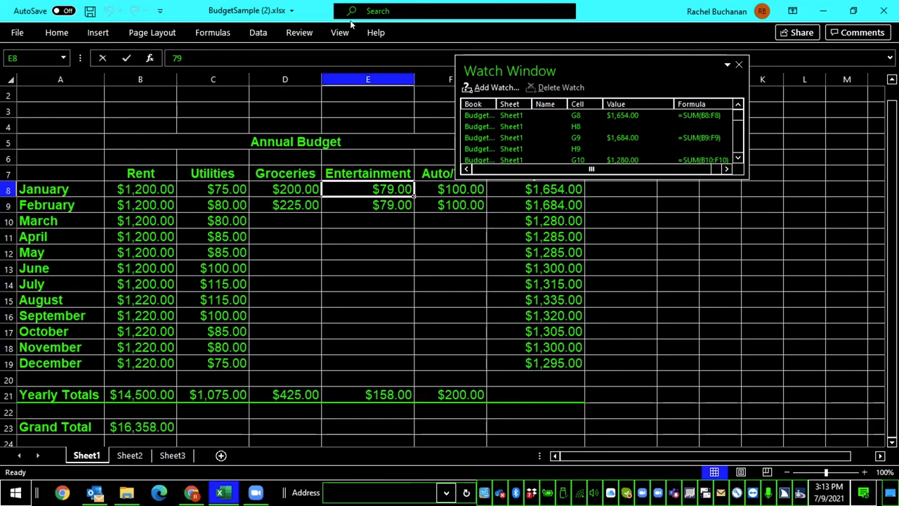
key(Right)
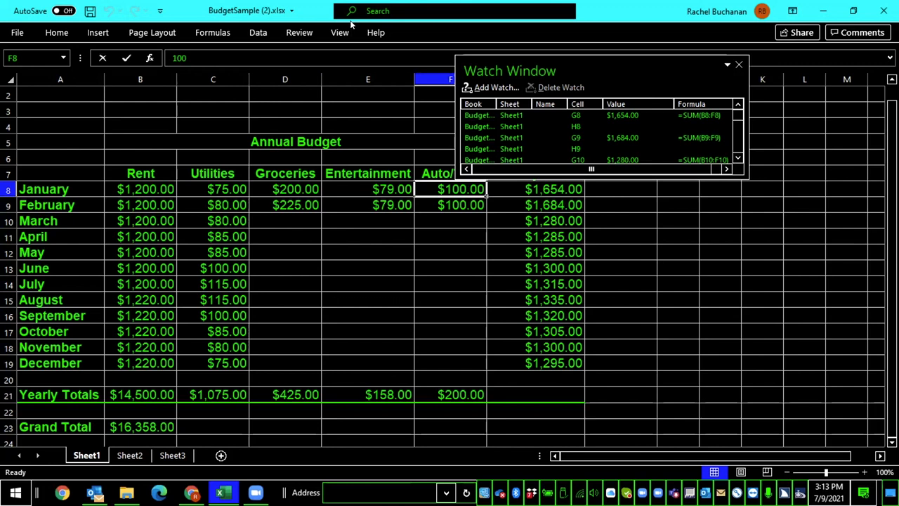
Set the January Auto/Taxi amount in F8 to 200
key(F2)
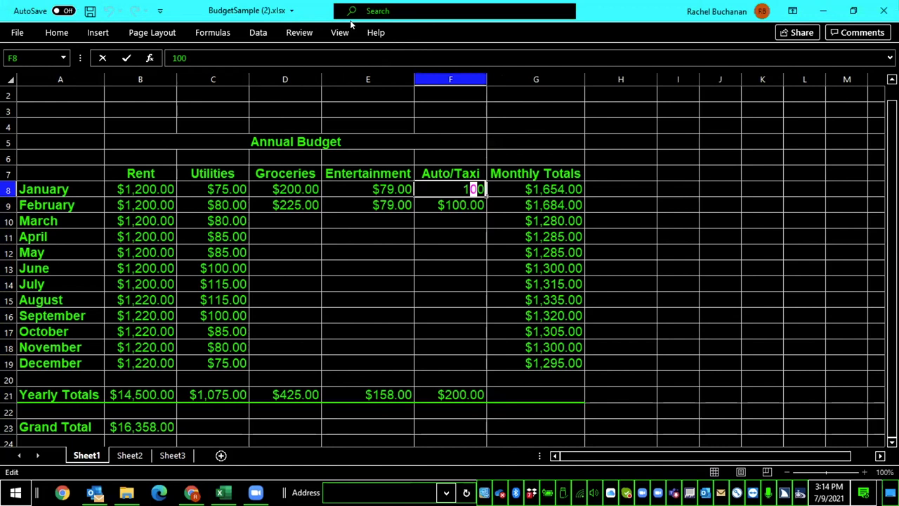
key(Left)
key(Left)
key(Right)
key(Left)
text(2)
key(Return)
key(Up)
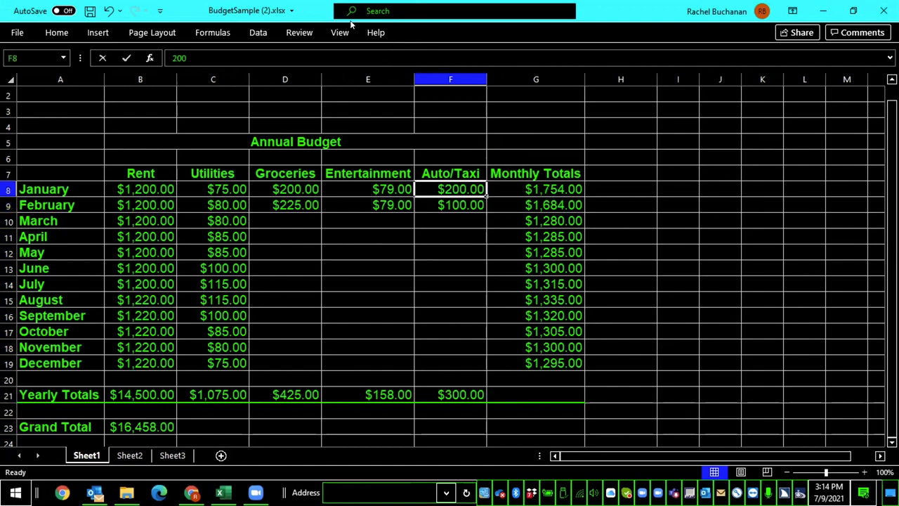
Check the January Monthly Totals cell G8 and return to the Auto/Taxi cell F8
key(Left)
key(Right)
key(Right)
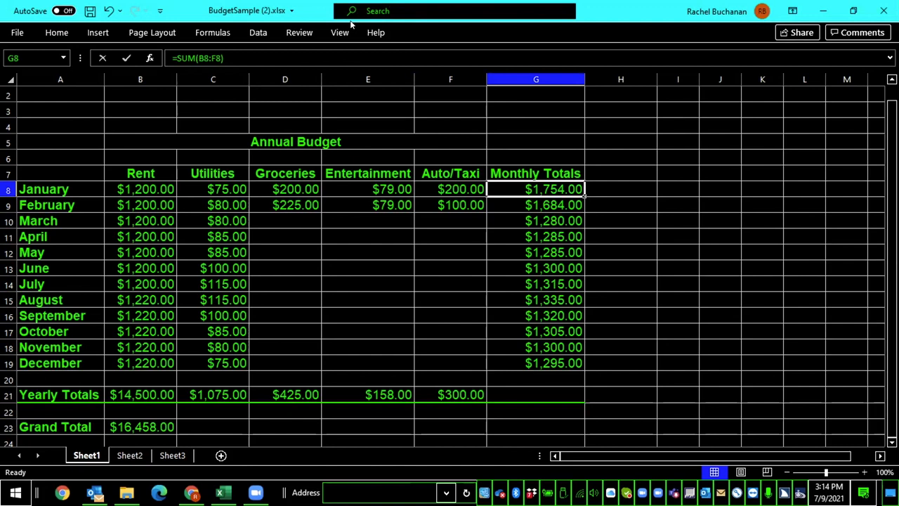
key(Left)
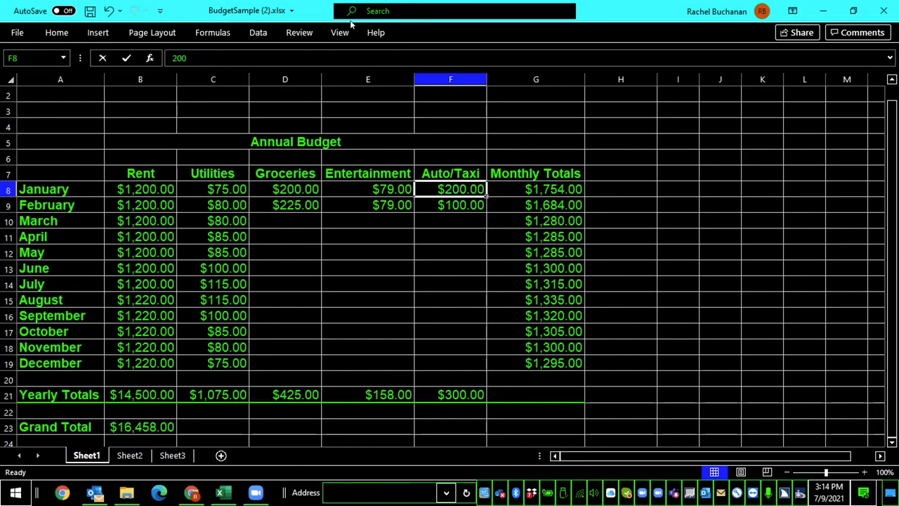
Change the January Auto/Taxi amount in F8 to 300
key(F2)
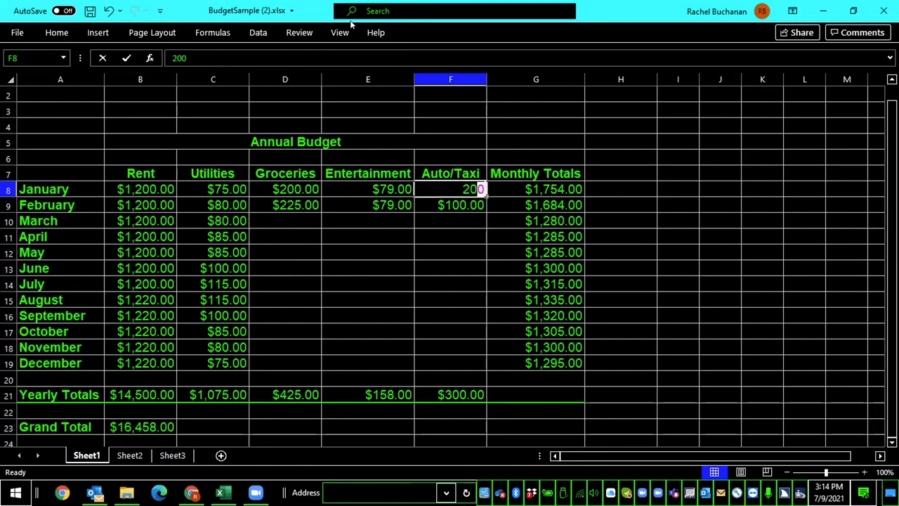
key(Home)
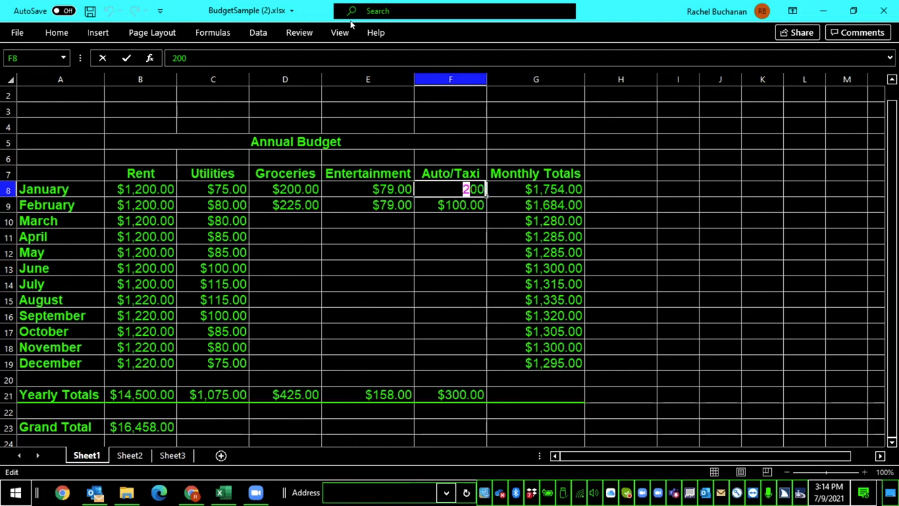
key(Right)
key(Right)
key(Left)
key(Left)
key(Delete)
text(3)
key(Return)
key(Up)
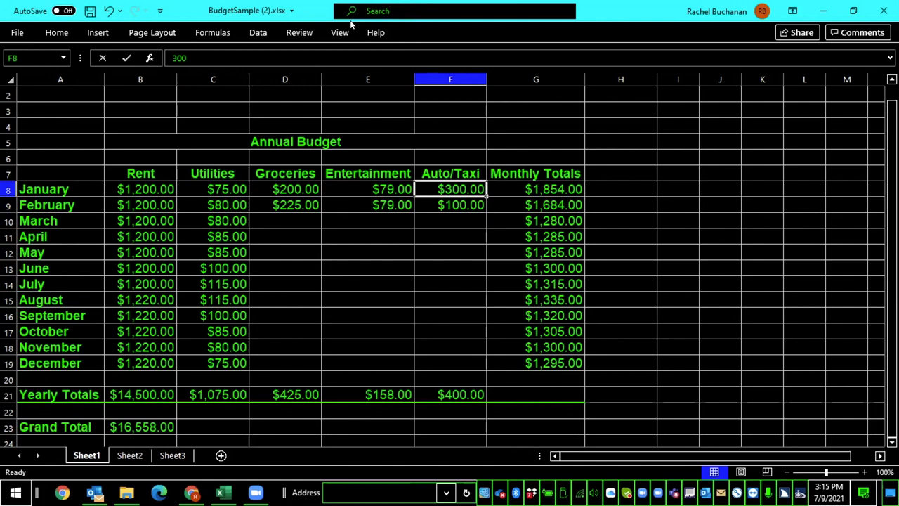
Go back to the Watch Window and read the watched entries for G8, H8 and G9
key(F6)
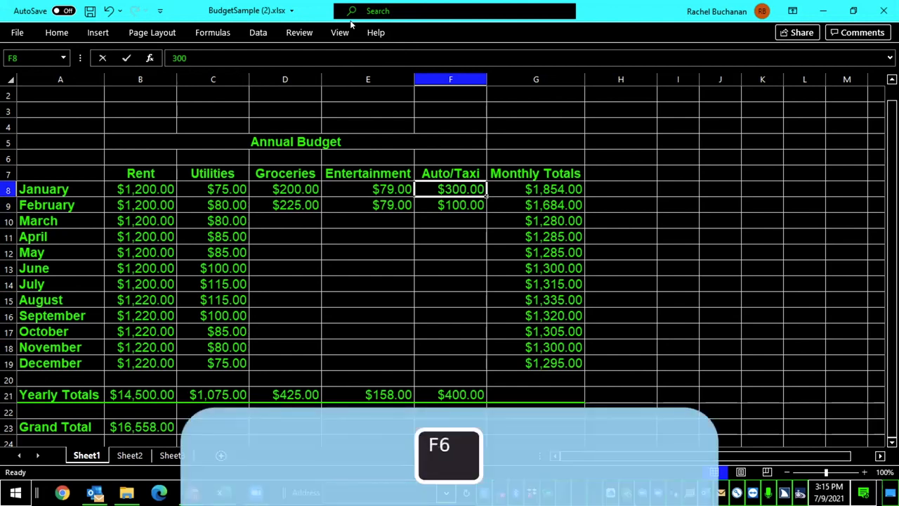
key(F6)
key(F6)
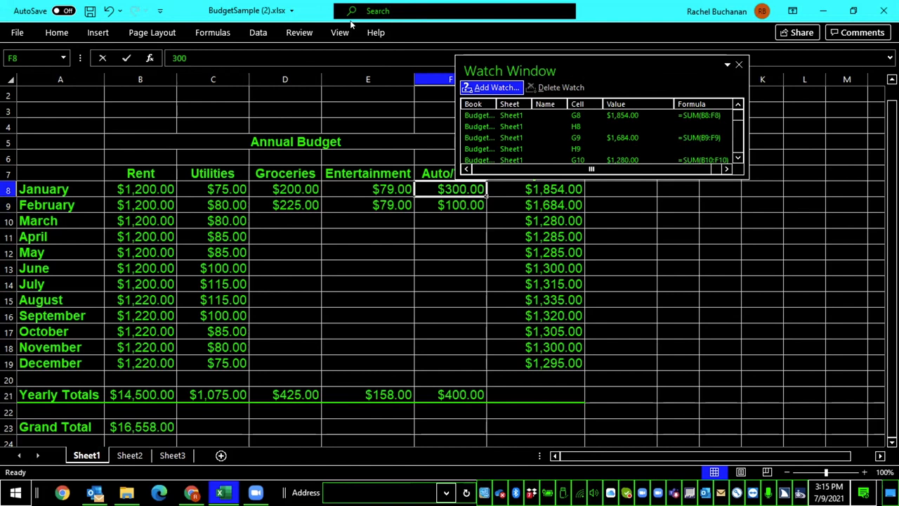
key(Tab)
key(Tab)
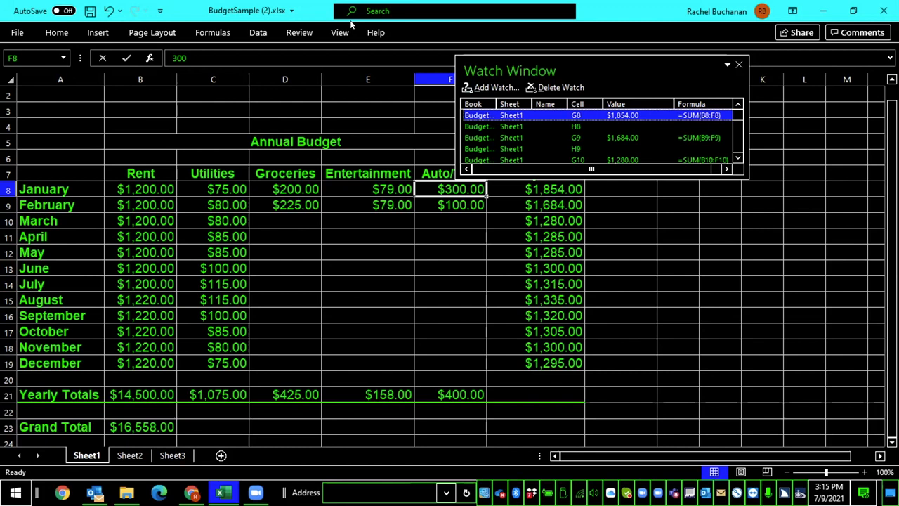
key(Down)
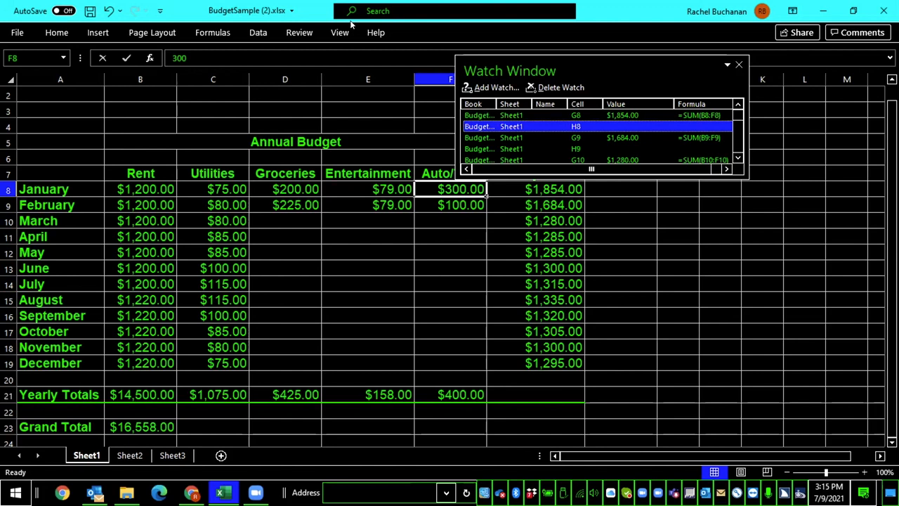
key(Down)
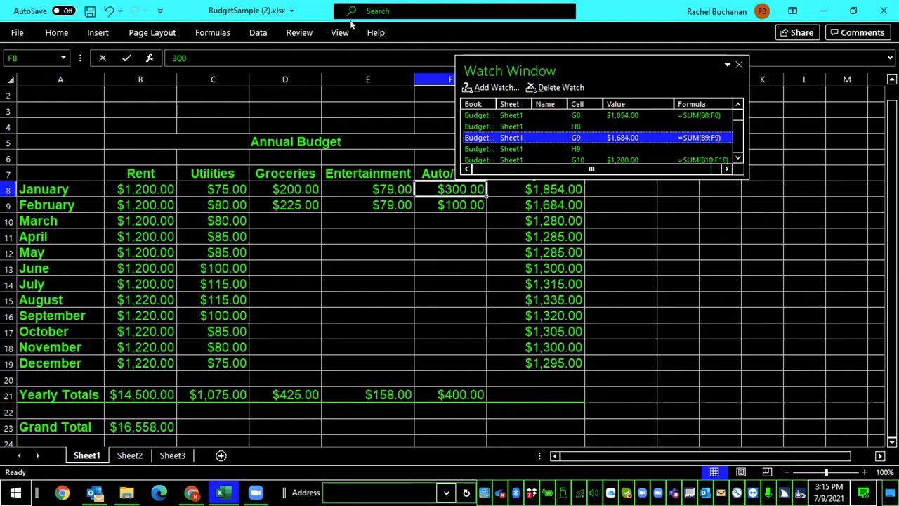
Return focus to the worksheet and close the Watch Window
key(shift+F6)
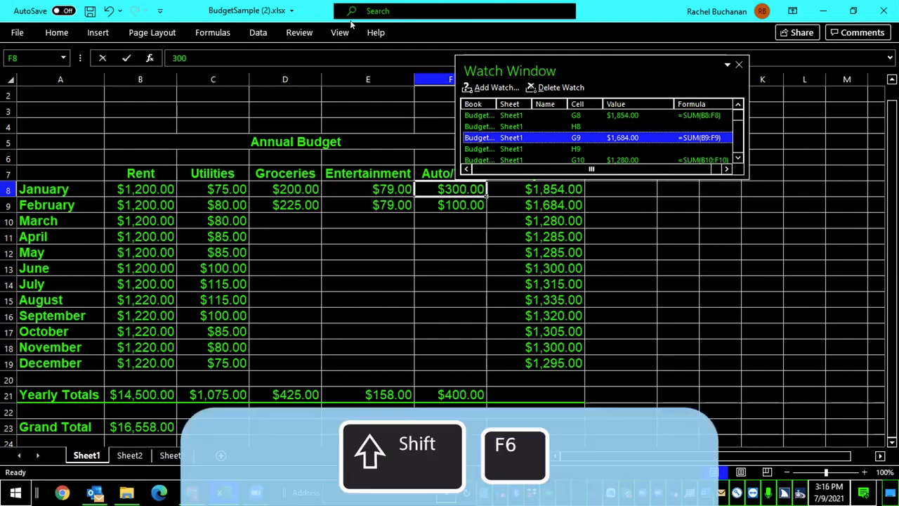
key(shift+F6)
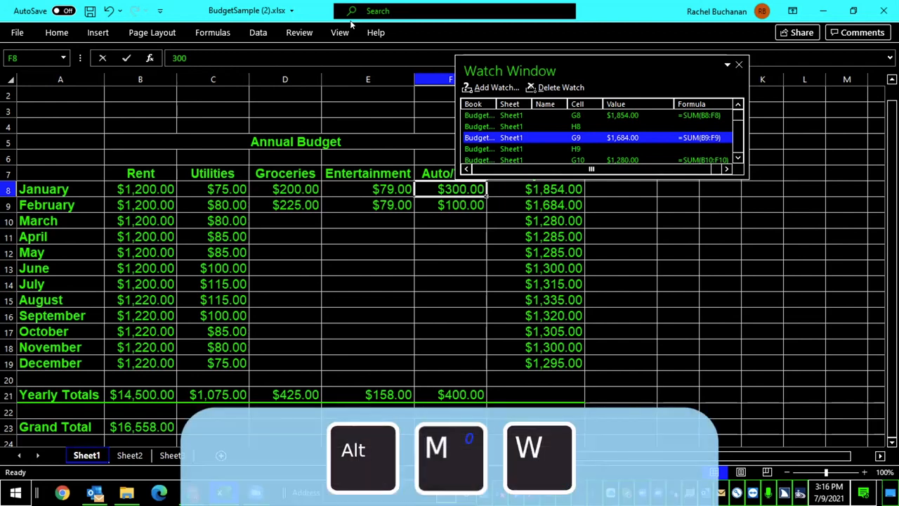
key(alt)
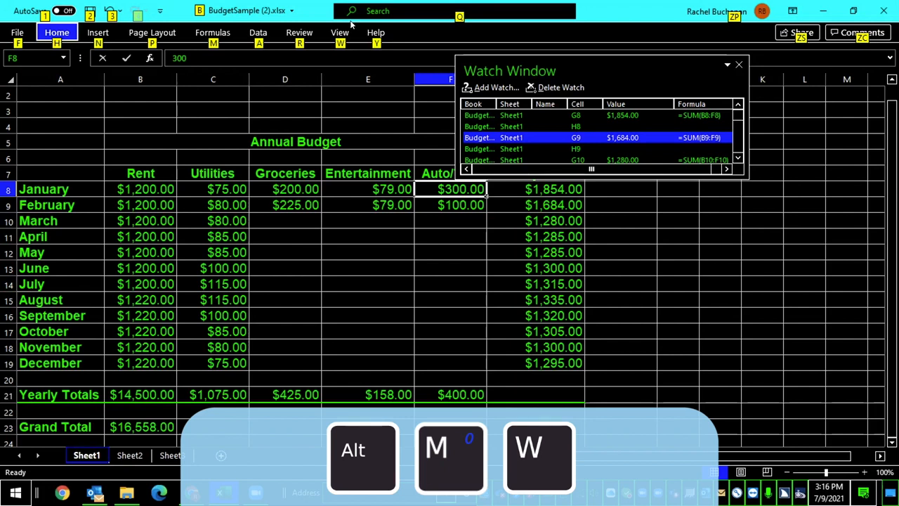
key(m)
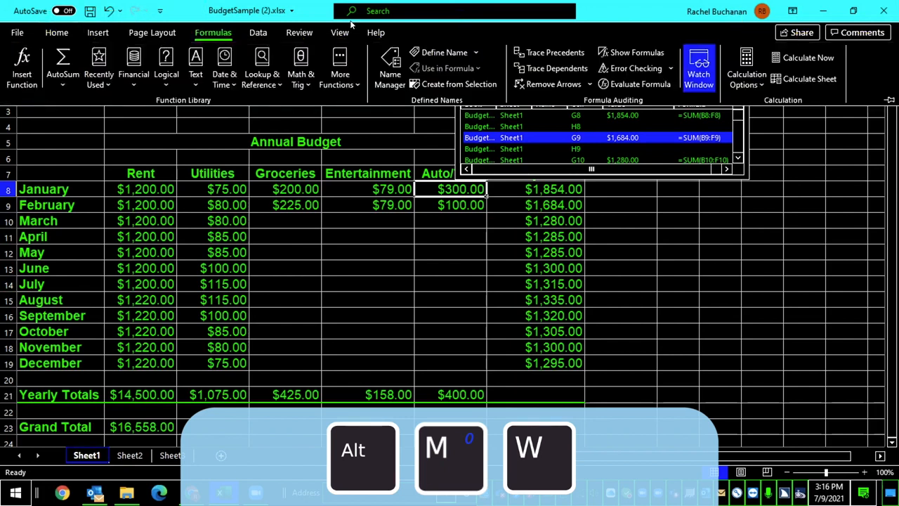
key(w)
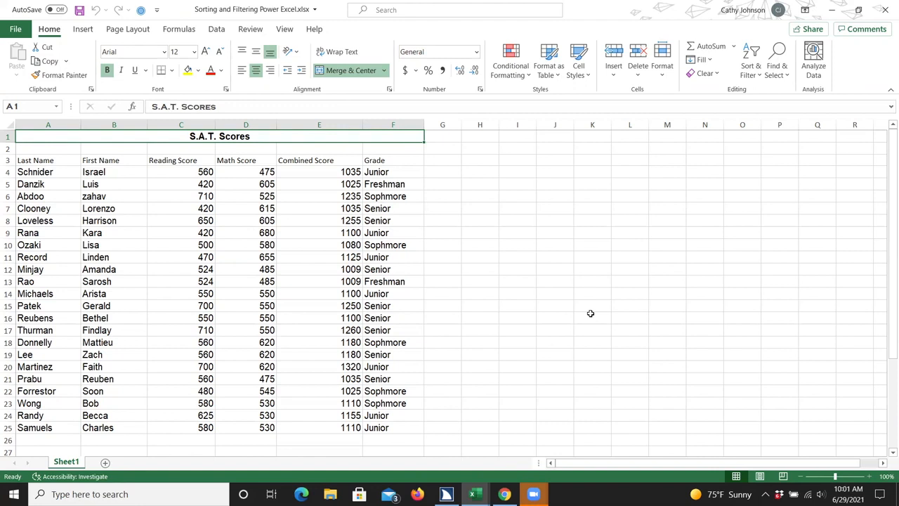
In the S.A.T. Scores sheet, move down past the Last Name heading in A3 to the first student row at A4
key(Down)
key(Down)
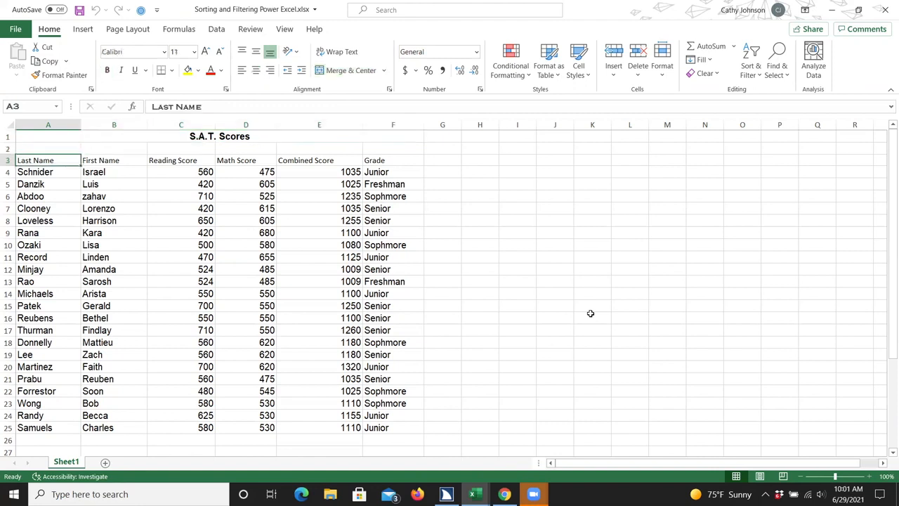
key(Down)
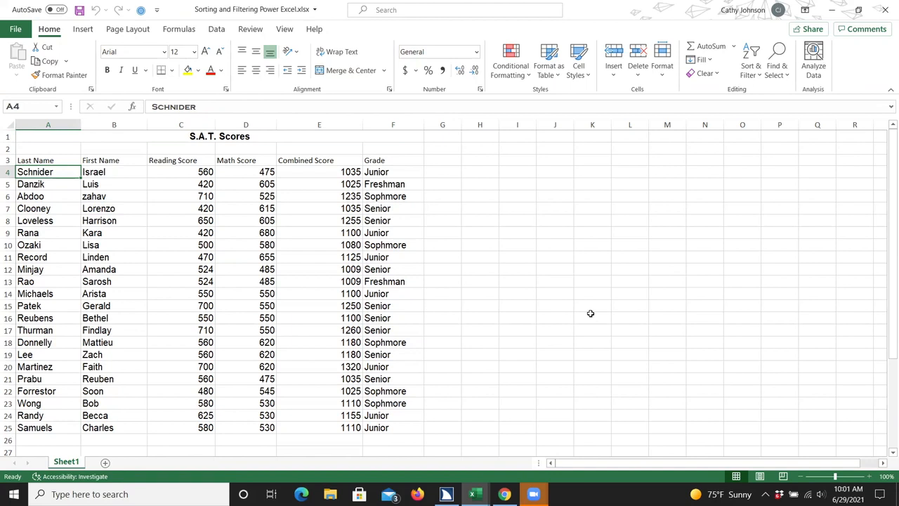
Use Go To to select the student data range A4:F25, leaving out the heading row
key(ctrl+g)
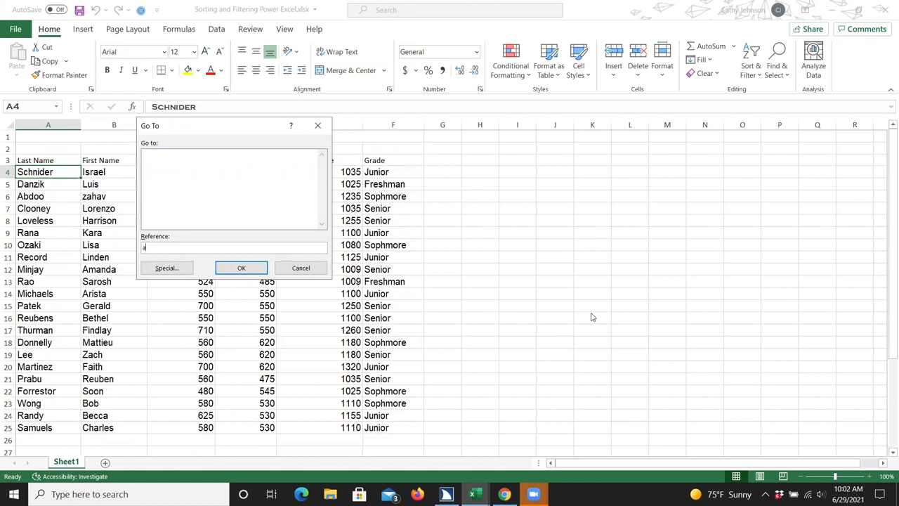
text(4)
text(:f25)
key(Return)
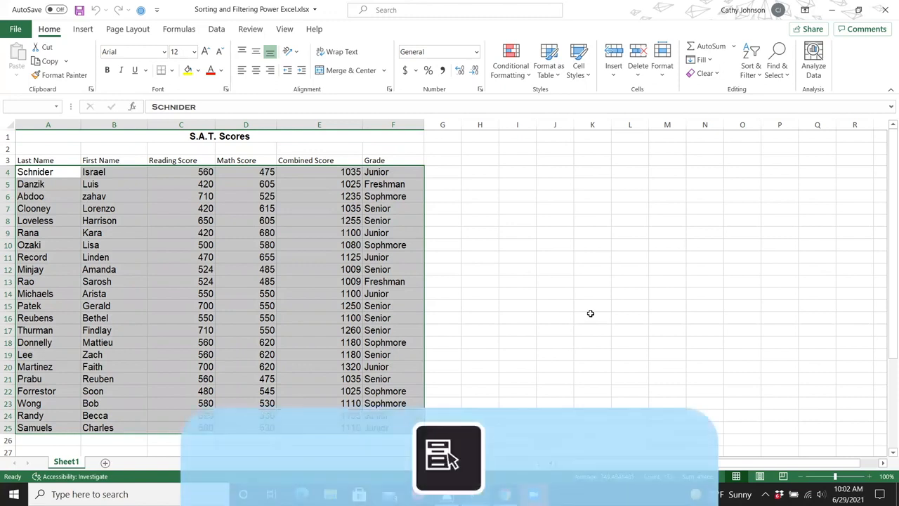
Sort the selected student rows from A to Z by last name
key(shift+F10)
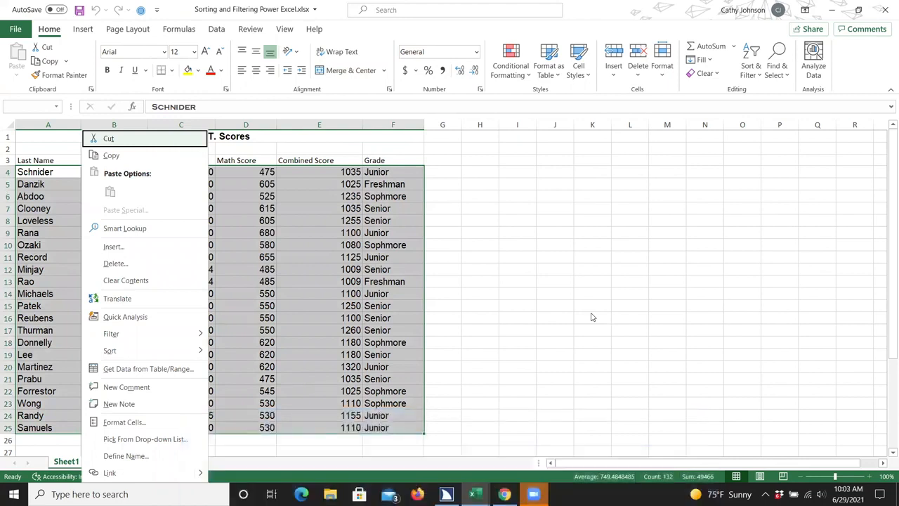
key(Down)
key(Down)
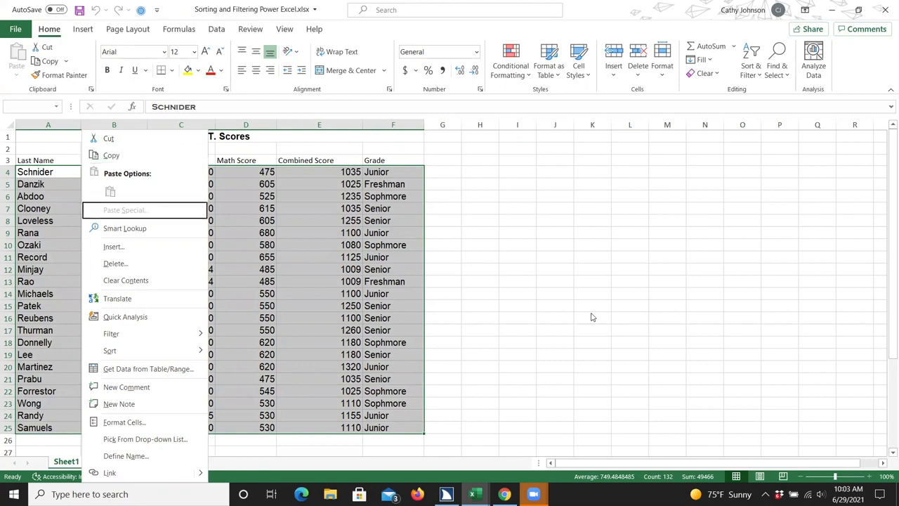
key(Down)
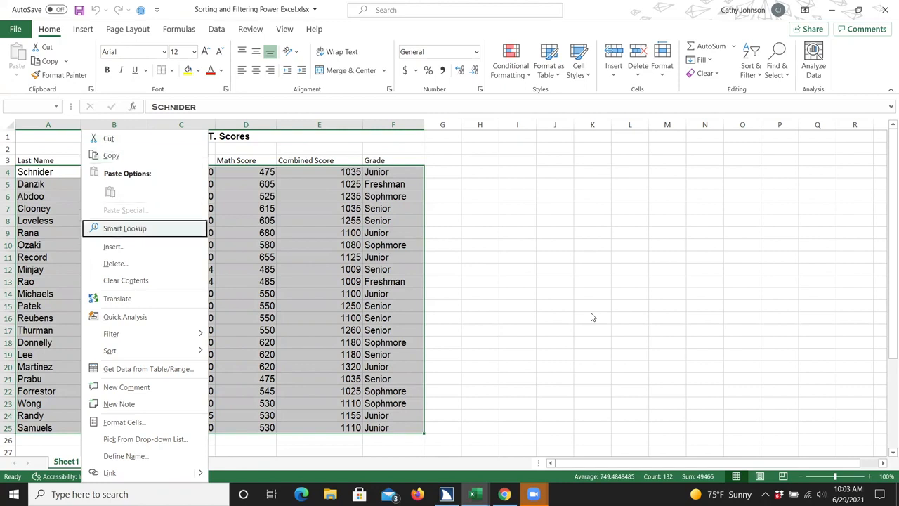
key(Down)
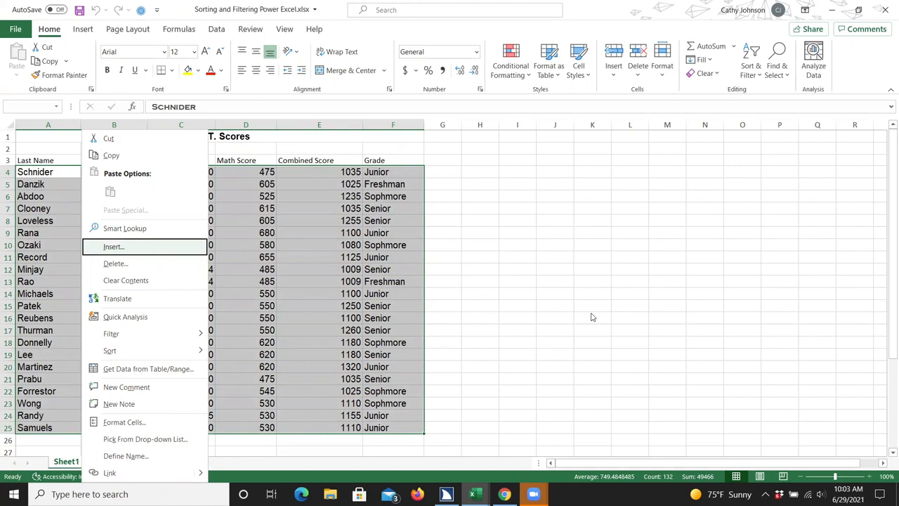
key(Down)
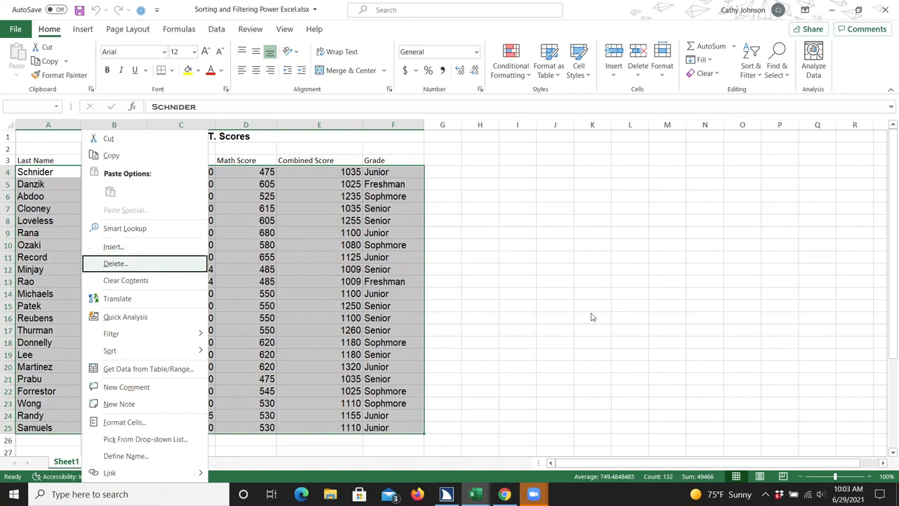
key(Down)
key(Down)
key(Down)
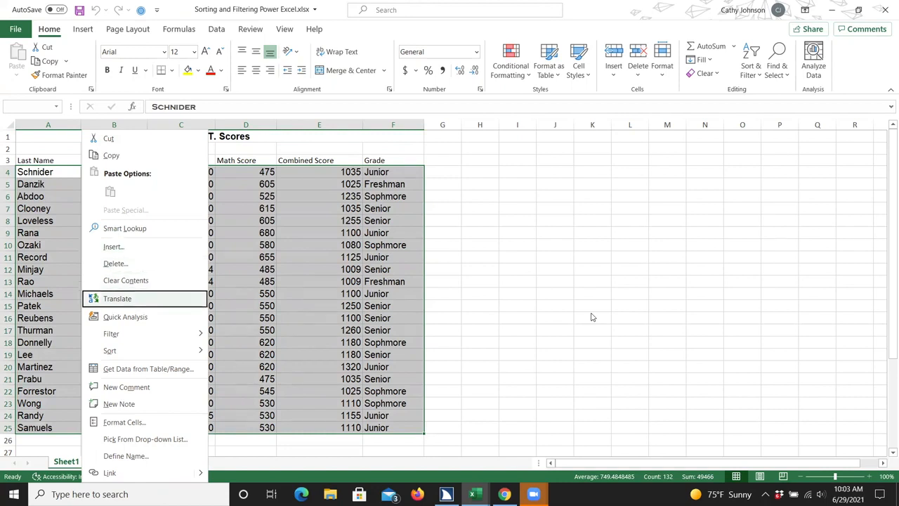
key(Down)
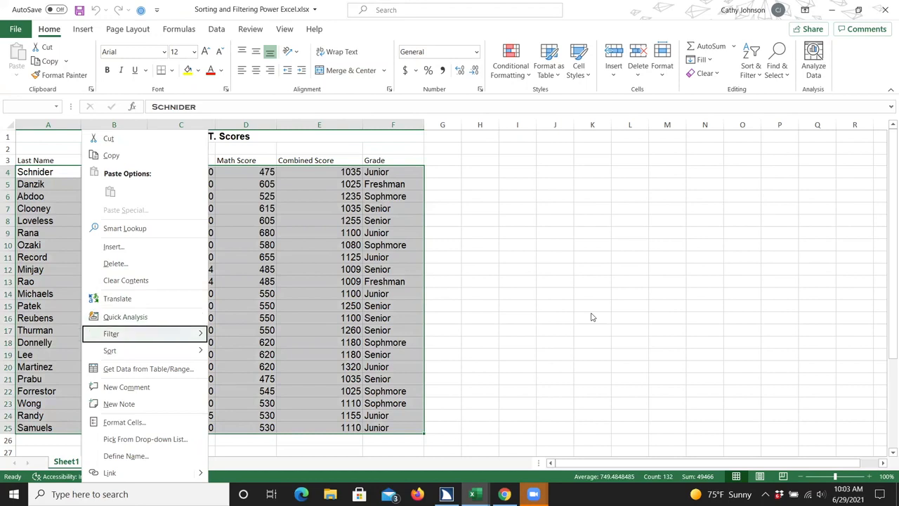
key(Down)
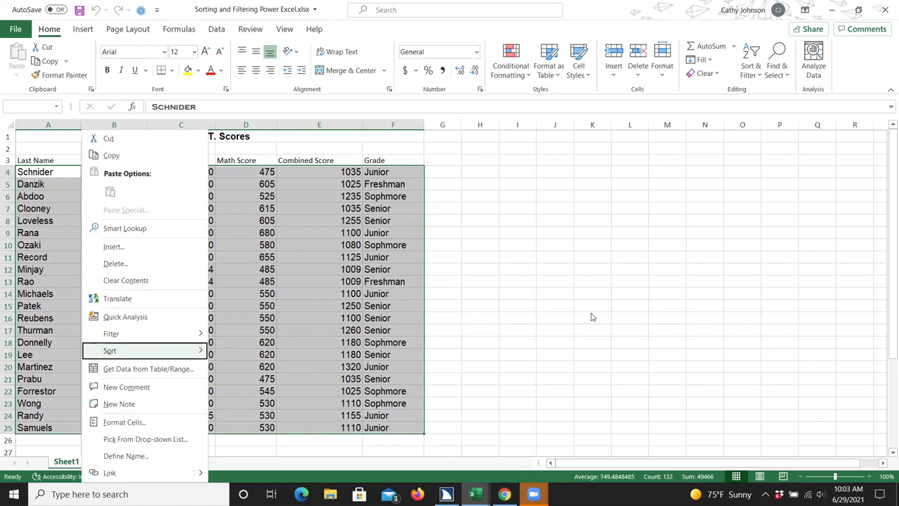
key(Right)
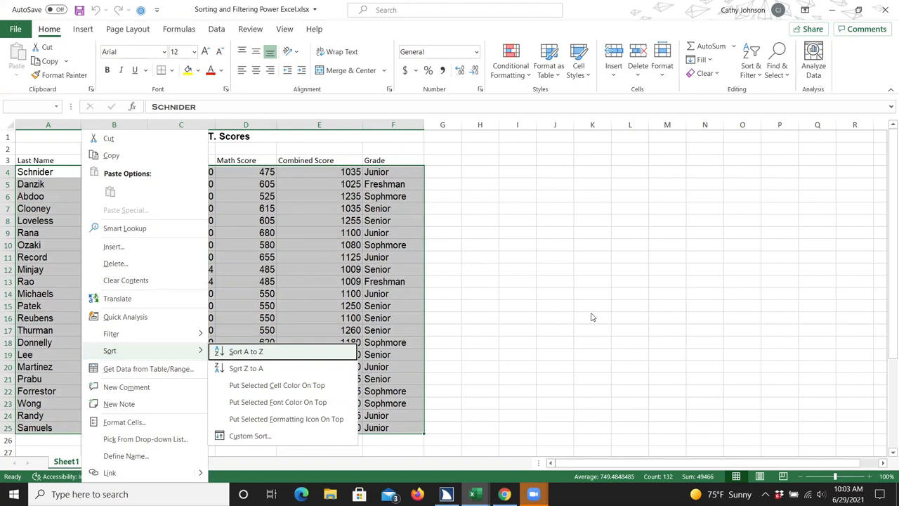
key(Down)
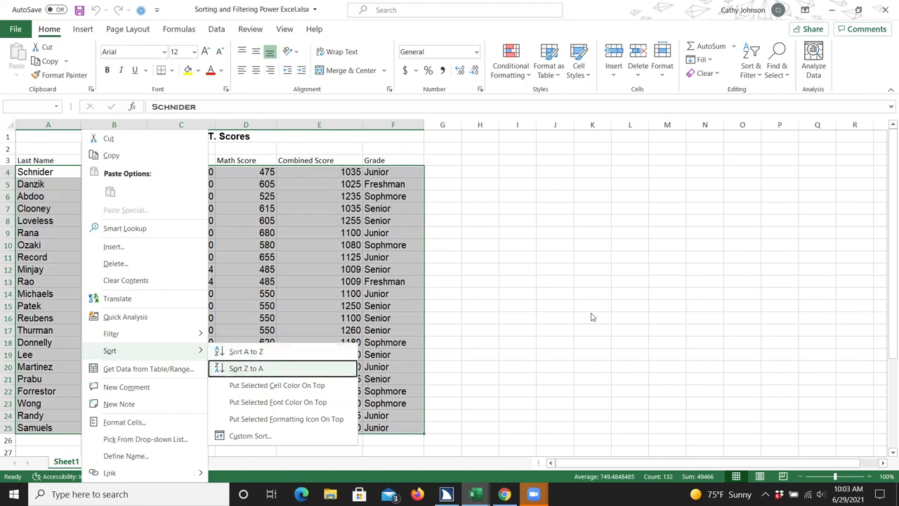
key(Down)
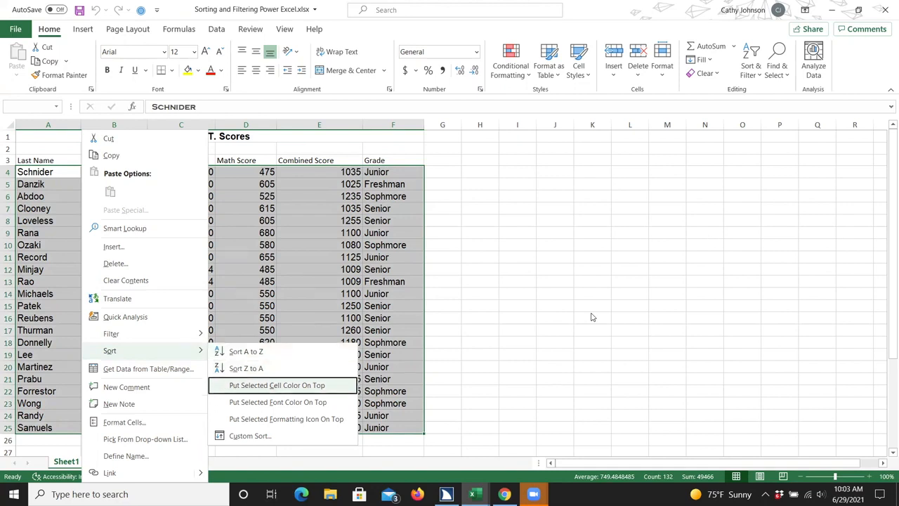
key(Down)
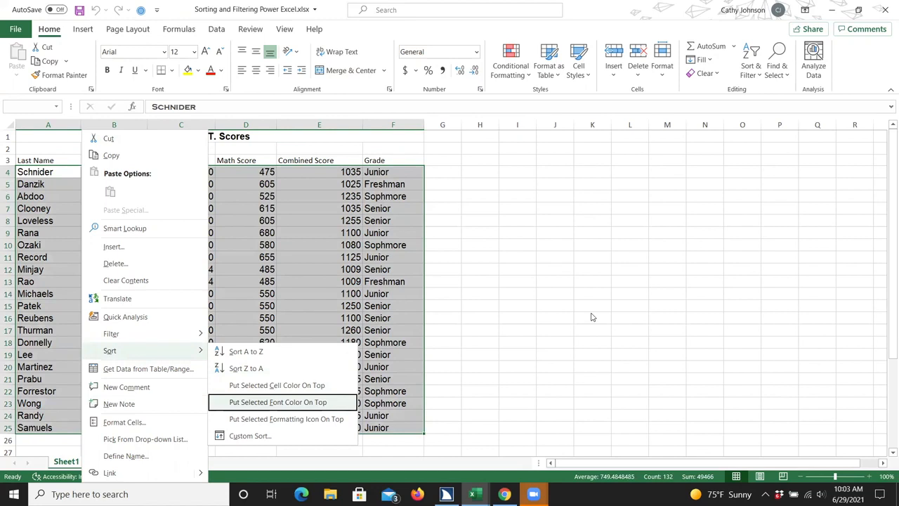
key(Down)
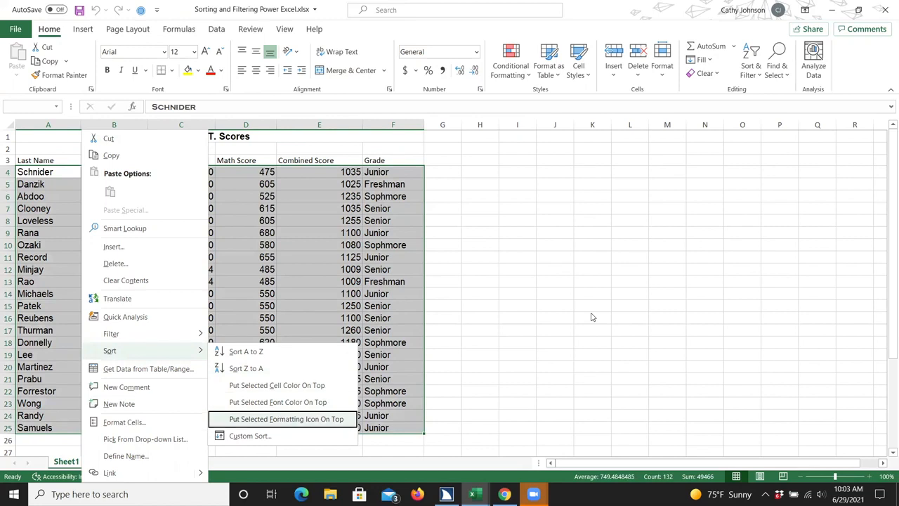
key(Down)
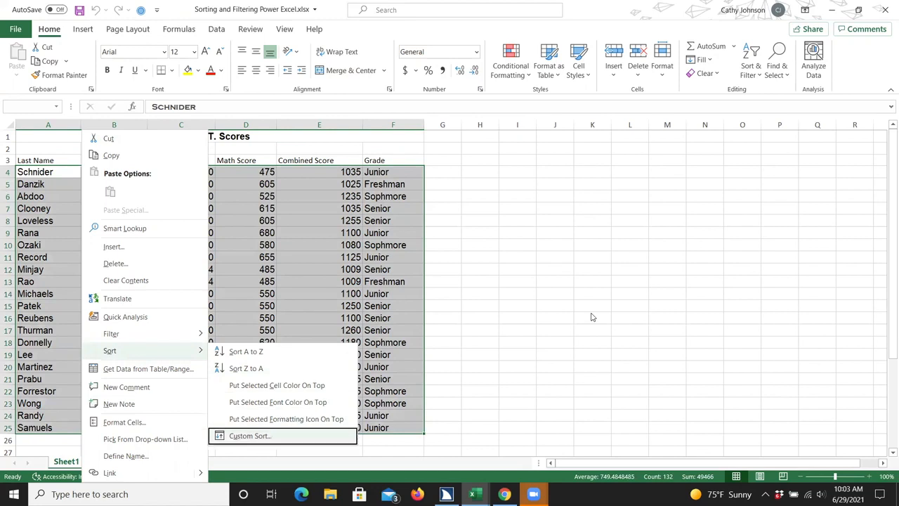
key(Down)
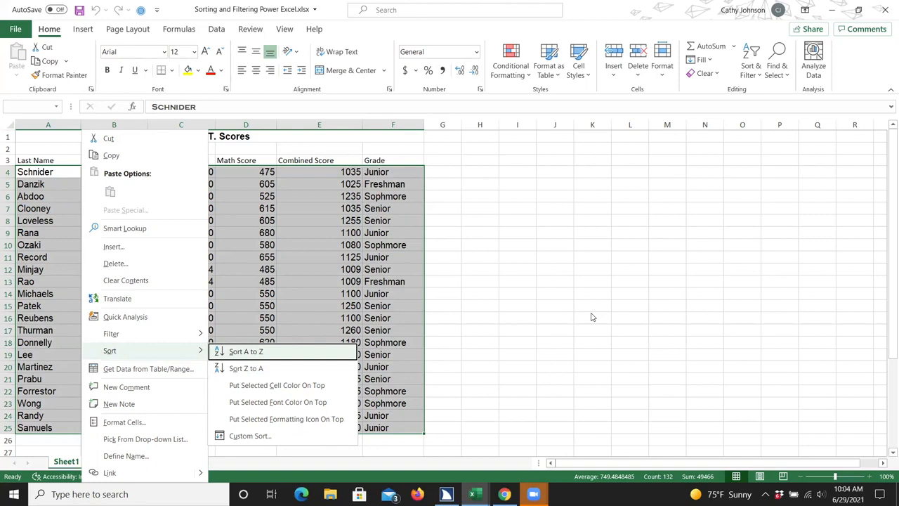
key(Return)
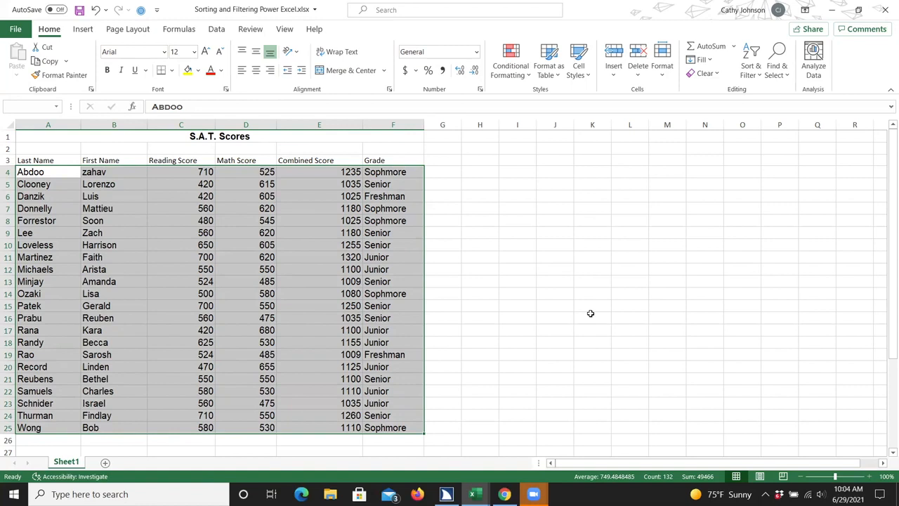
Read the sorted last names down to A8, and return to the Last Name heading in A3
key(Down)
key(Down)
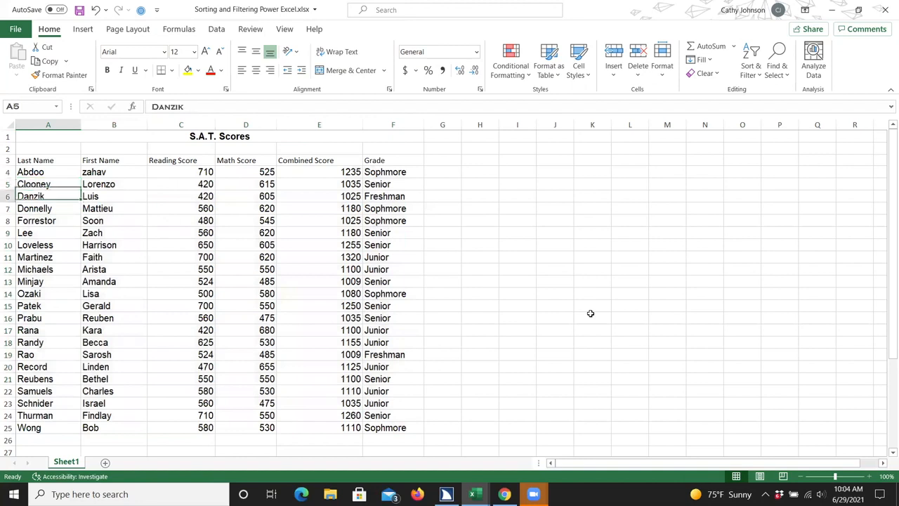
key(Down)
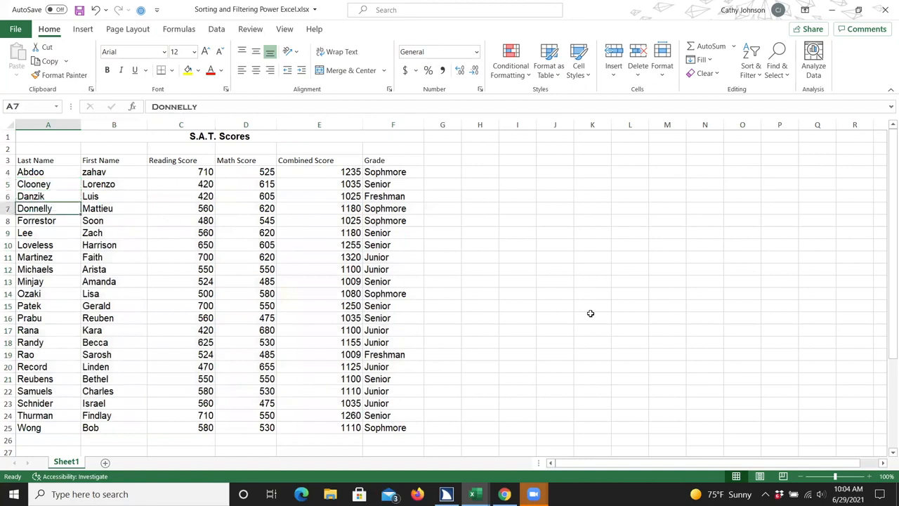
key(Down)
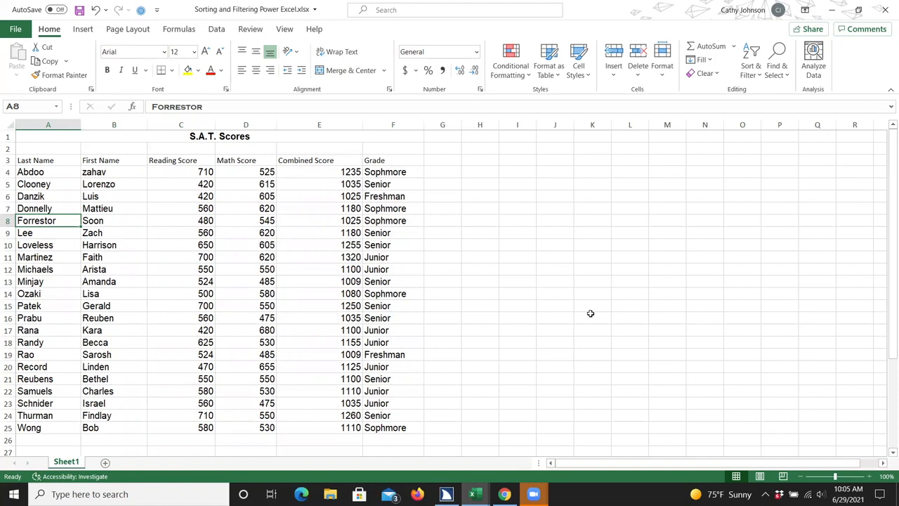
key(Up)
key(Up)
key(Up)
key(Up)
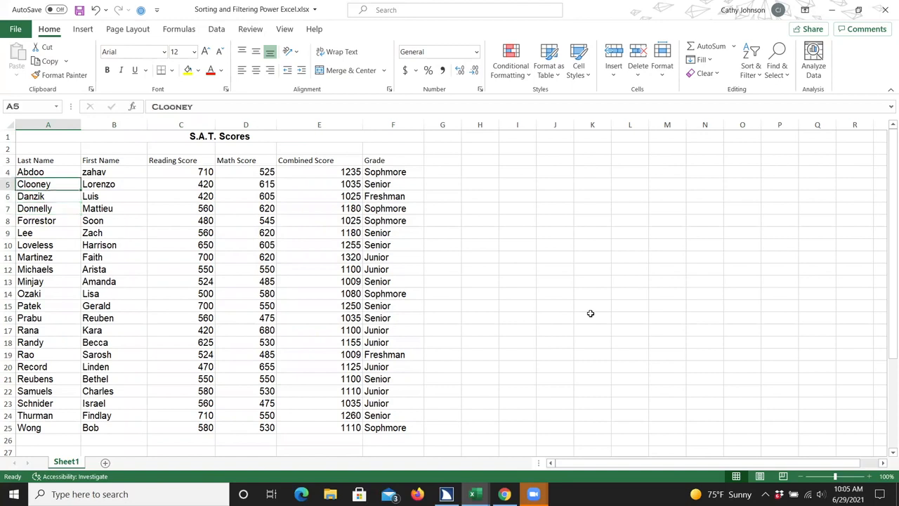
key(Up)
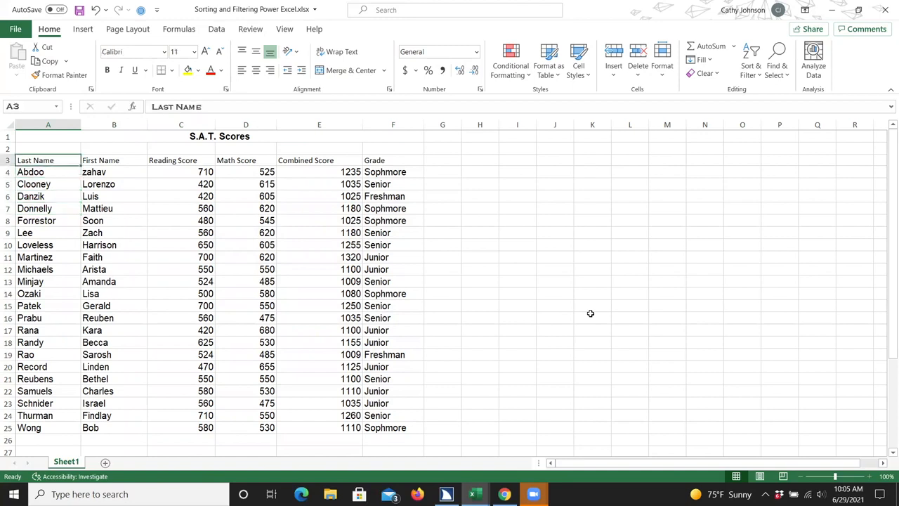
Read across the column headings in row 3 from Last Name to Grade in F3
key(Right)
key(Right)
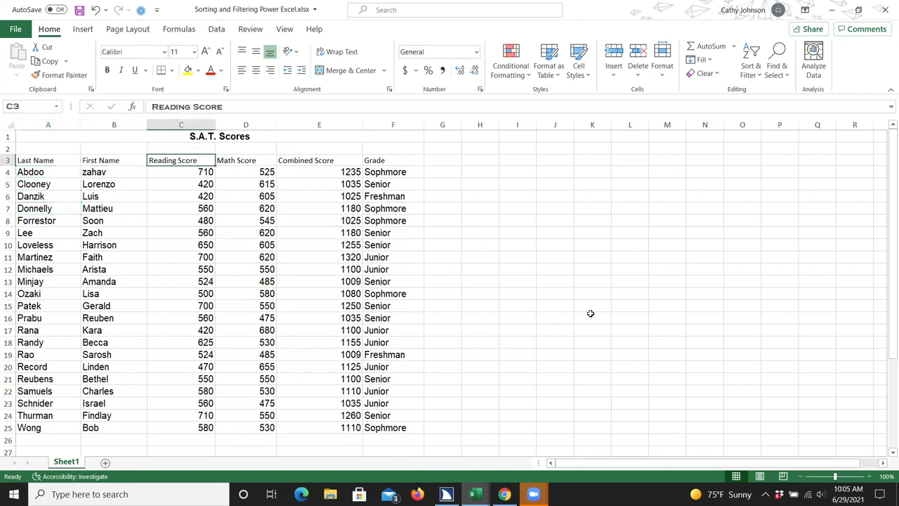
key(Right)
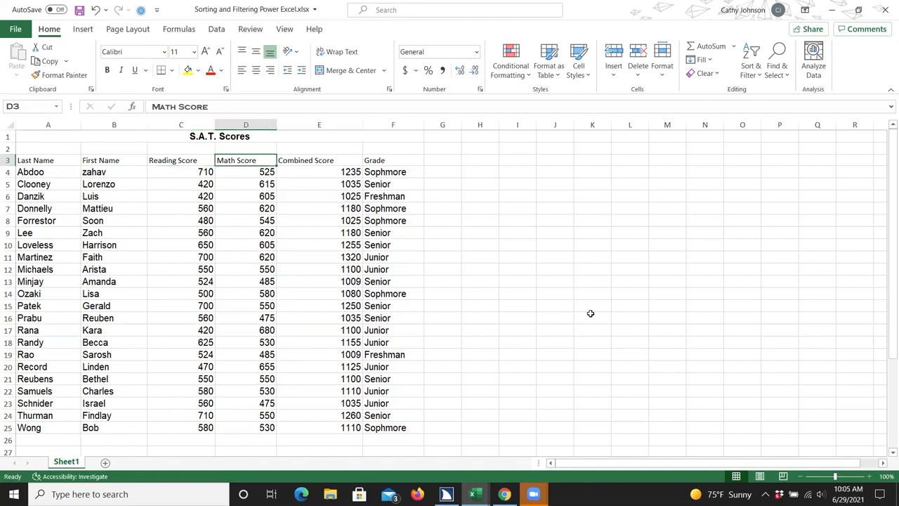
key(Right)
key(Right)
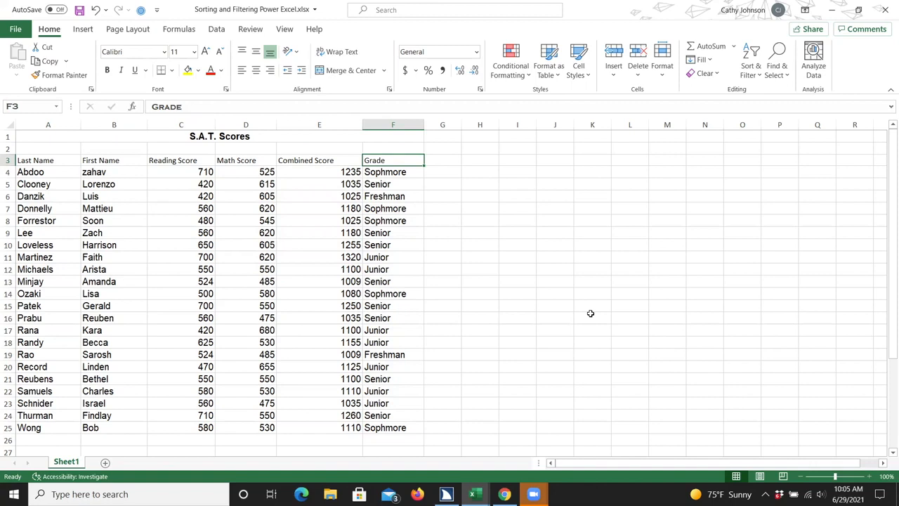
Filter the S.A.T. list by the selected cell's value, using Senior in Grade cell F5
key(Down)
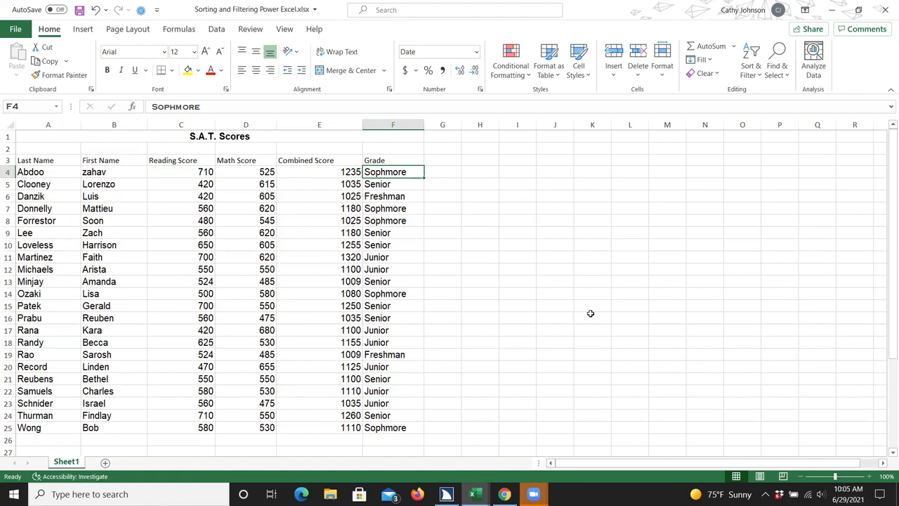
key(Down)
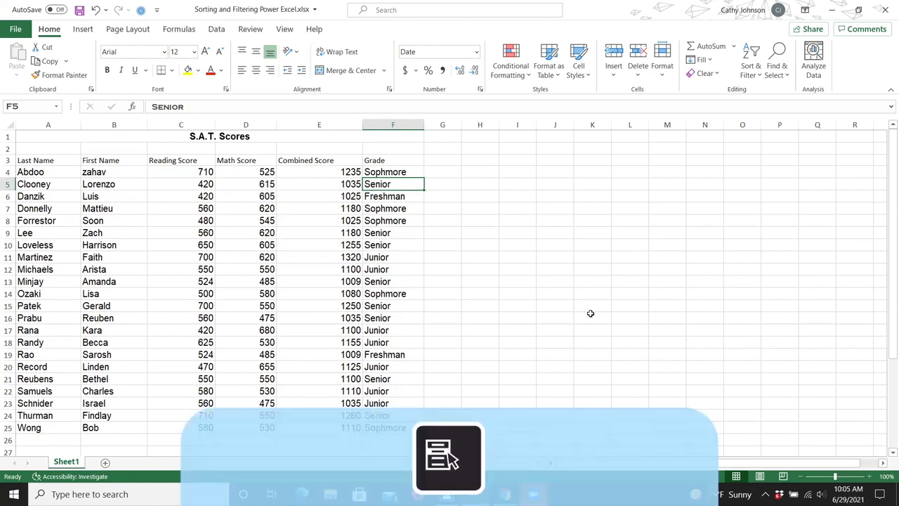
key(shift+F10)
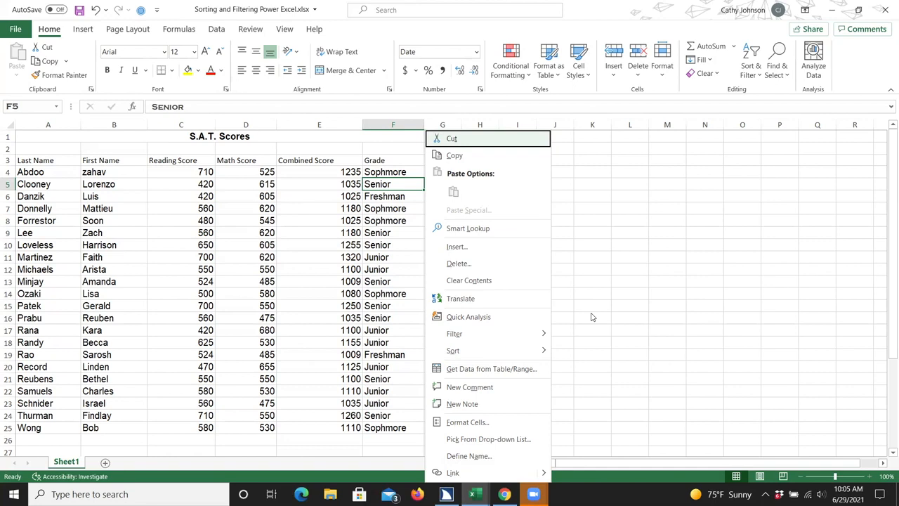
key(Down)
key(Down)
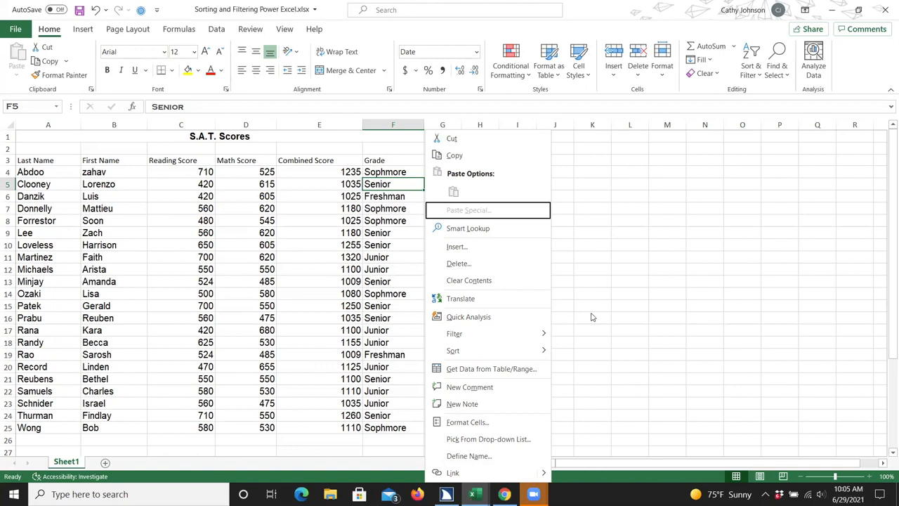
key(Down)
key(Down)
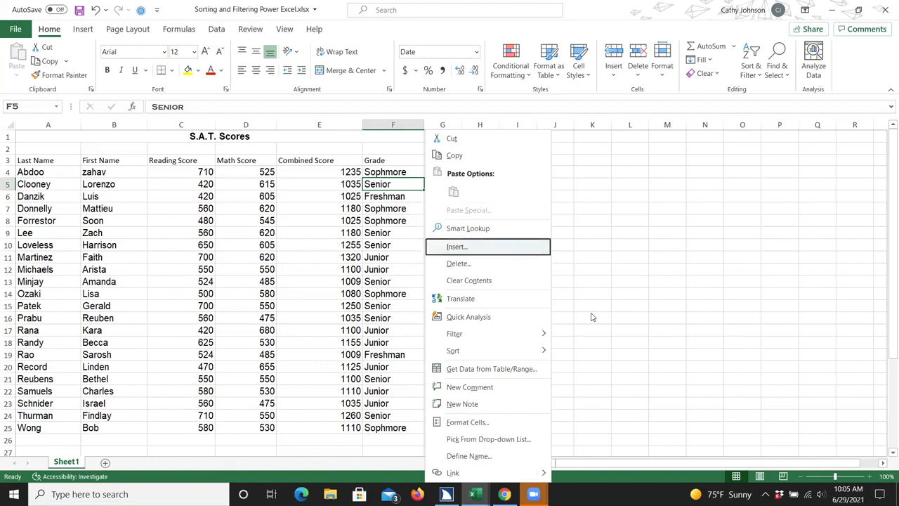
key(Down)
key(Down)
key(Down)
key(Down)
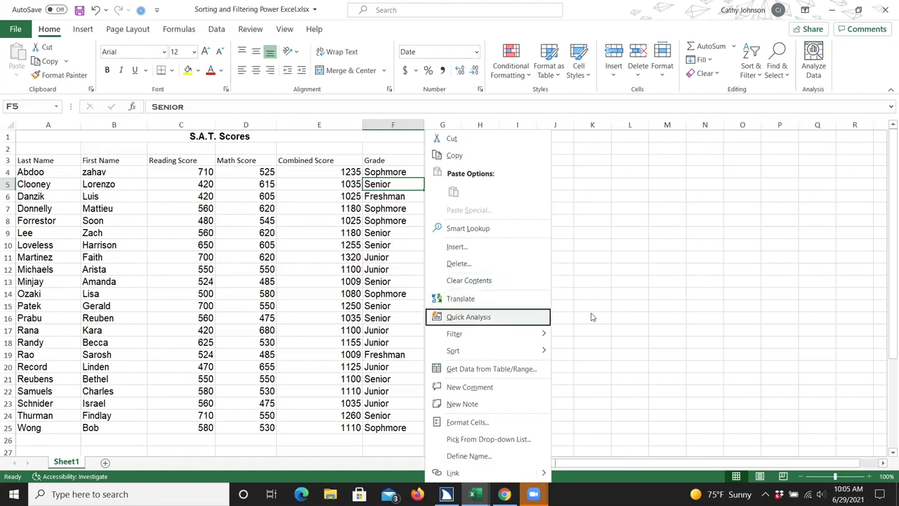
key(Down)
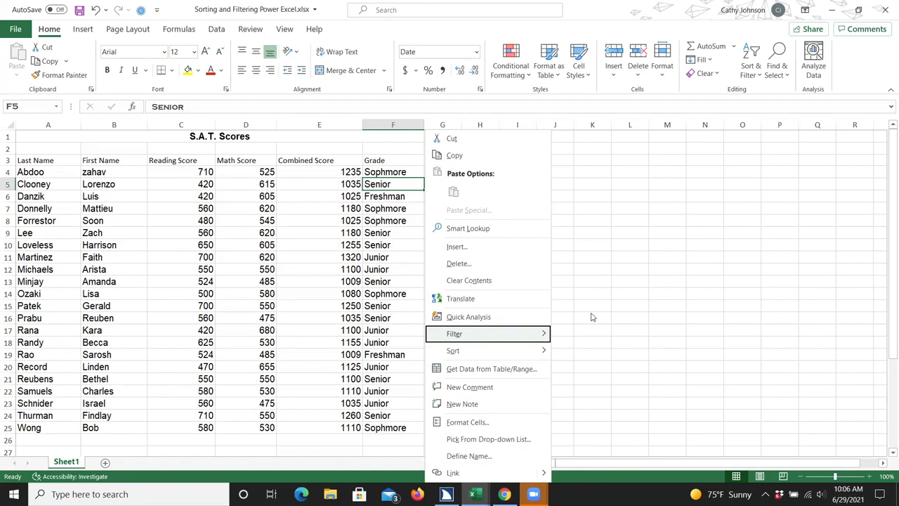
key(Right)
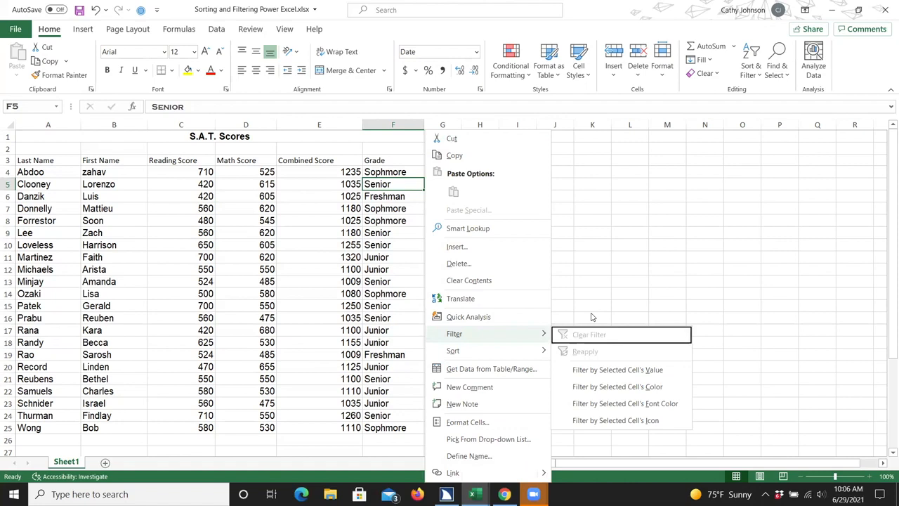
key(Down)
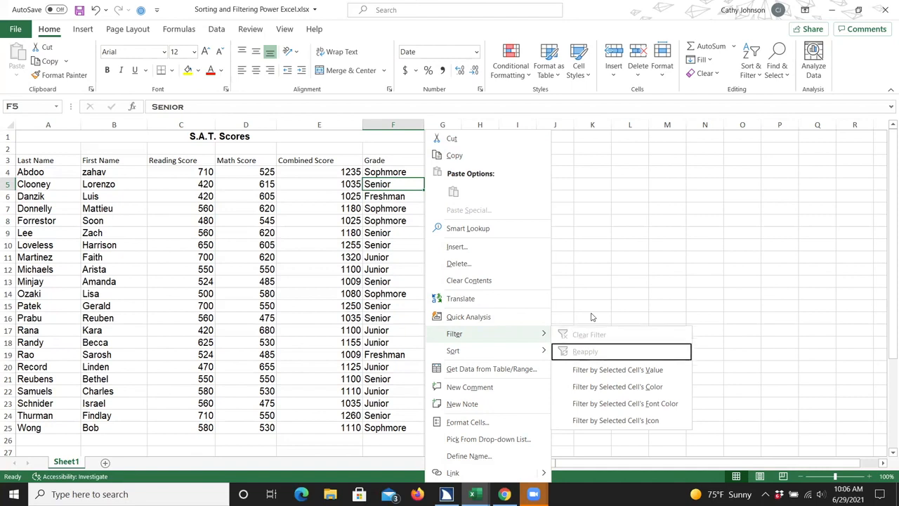
key(Down)
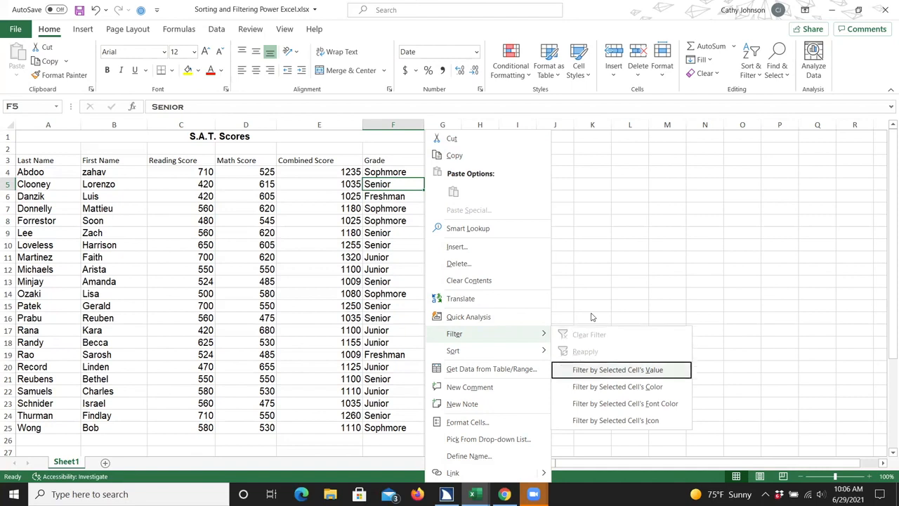
key(Down)
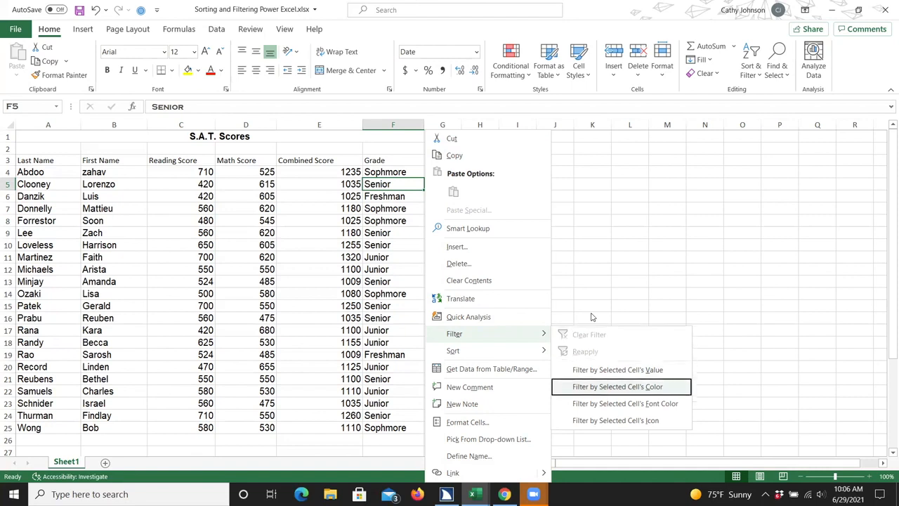
key(Down)
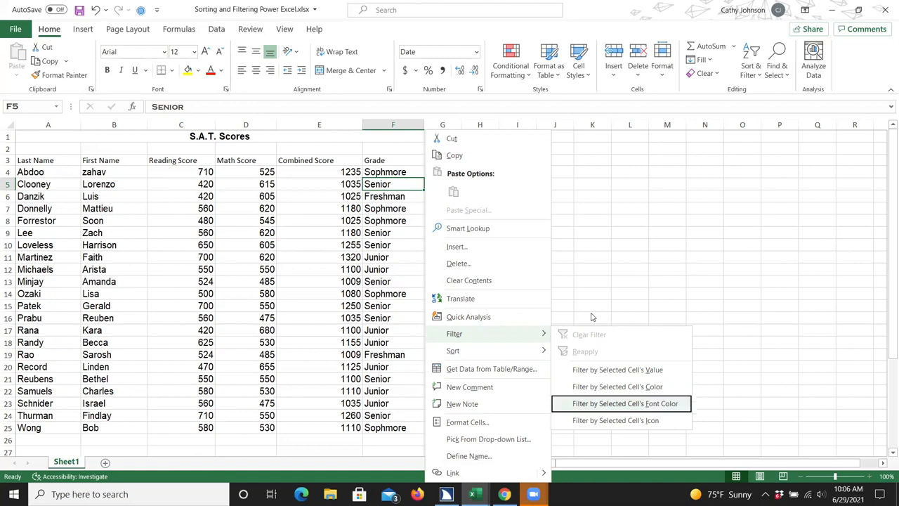
key(Down)
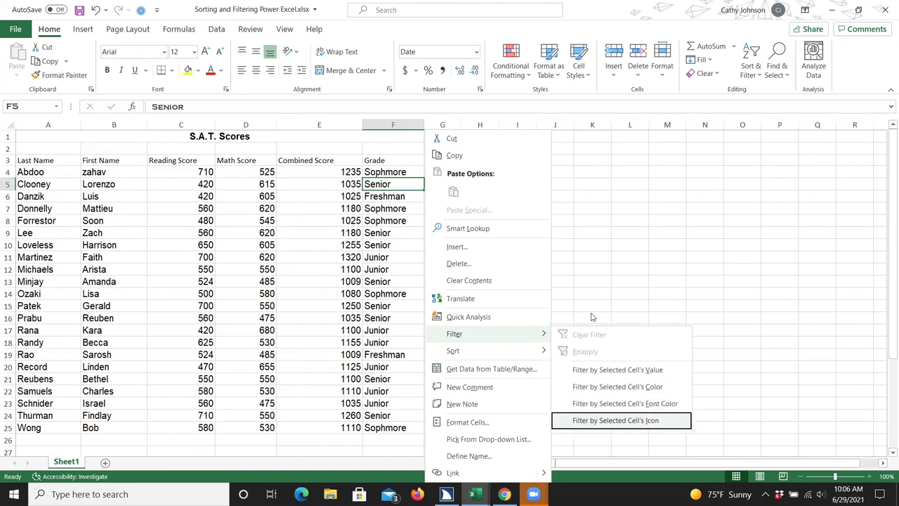
key(Down)
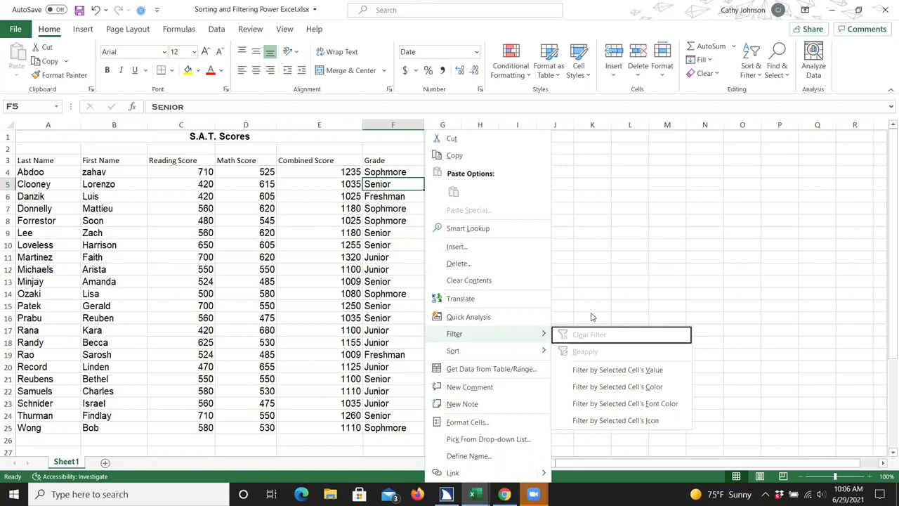
key(Down)
key(Down)
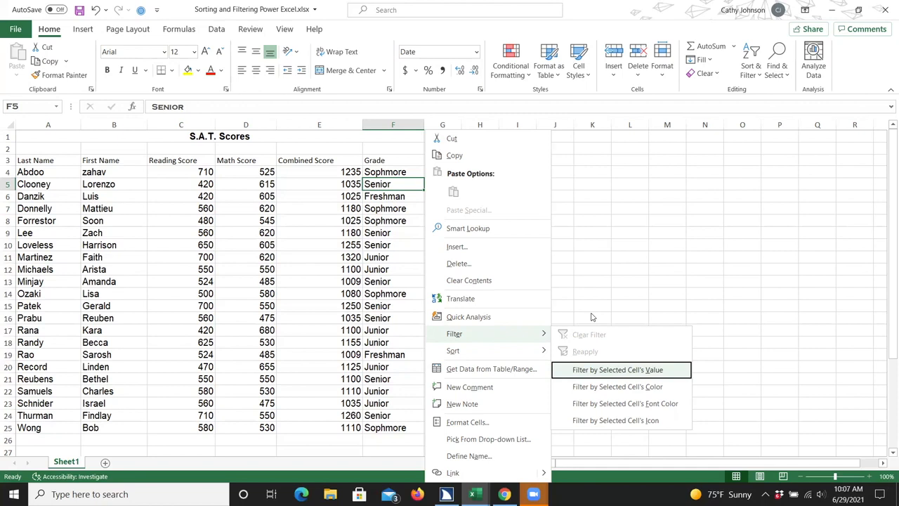
key(Return)
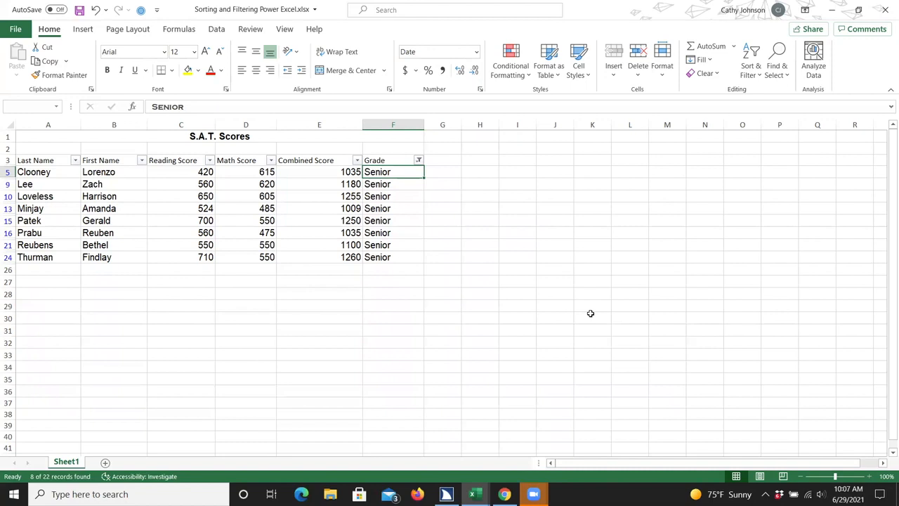
Read down the filtered Grade column to F13, and move back to F10
key(Down)
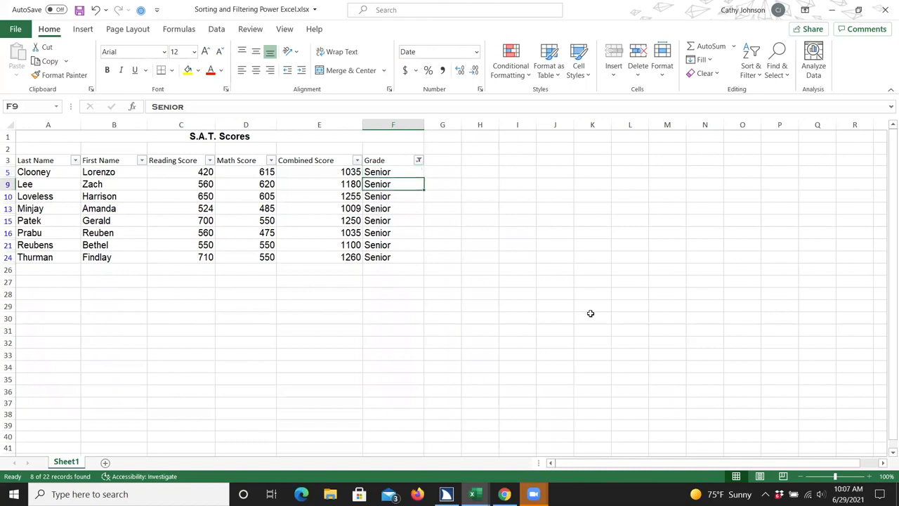
key(Down)
key(Down)
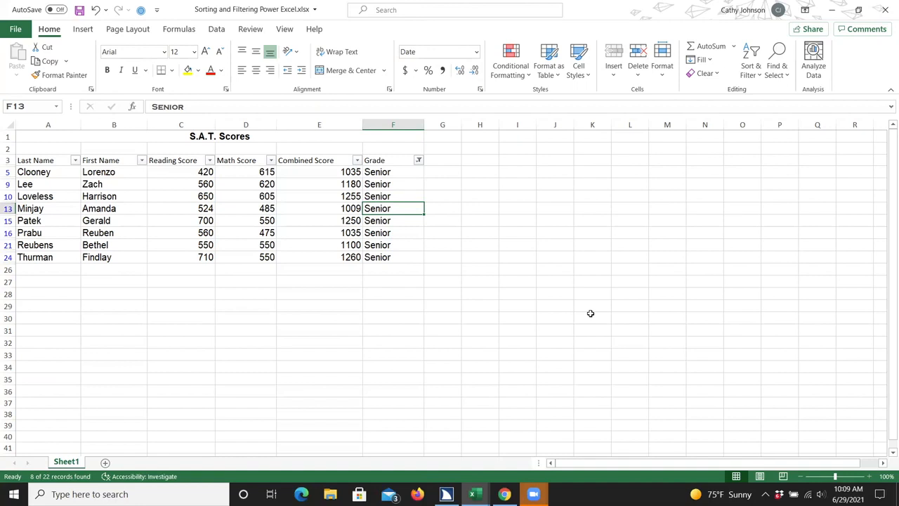
key(Up)
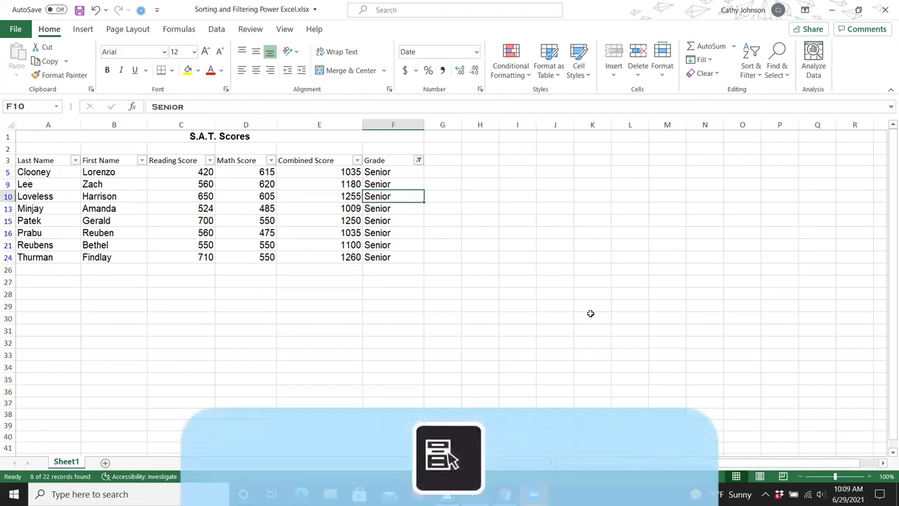
Clear the filter from the Grade column, starting from cell F10
key(shift+F10)
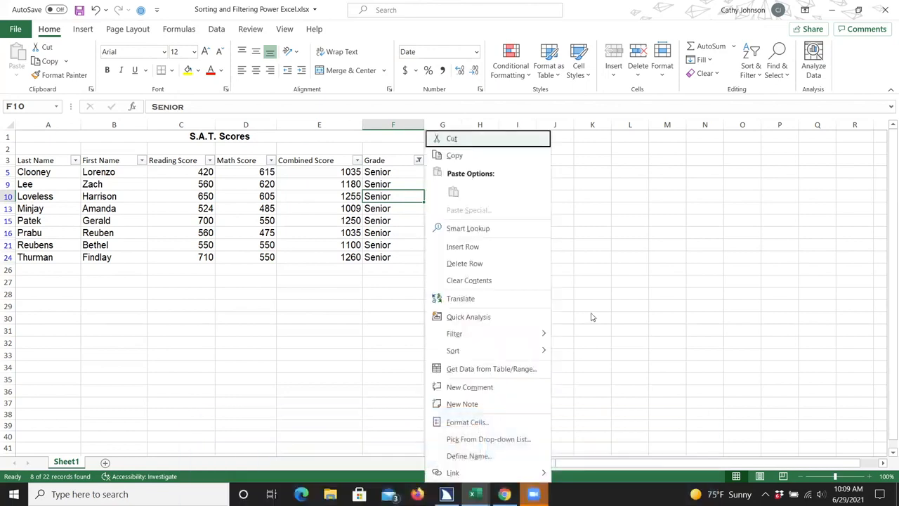
key(Down)
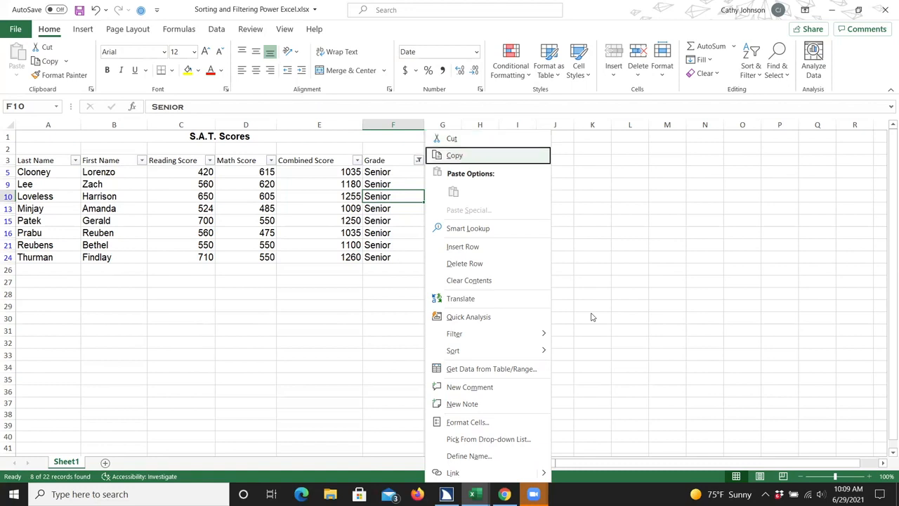
key(Down)
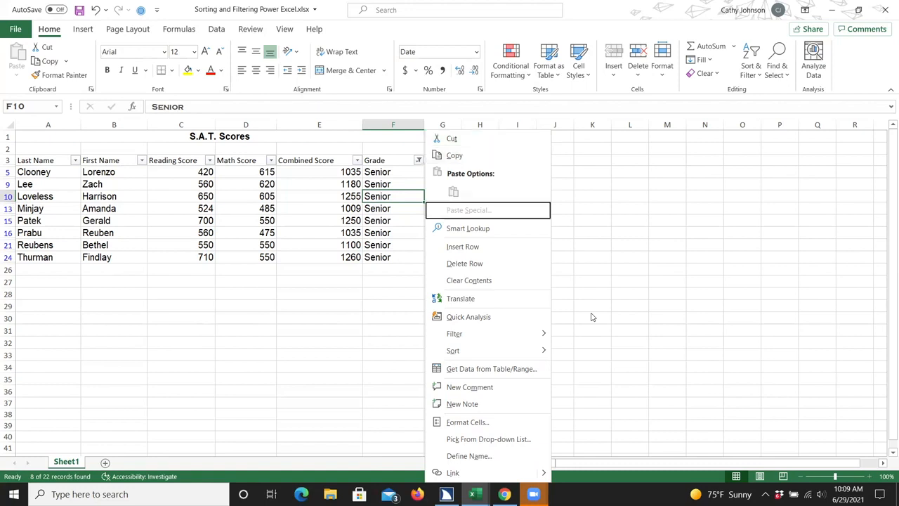
key(Down)
key(Down)
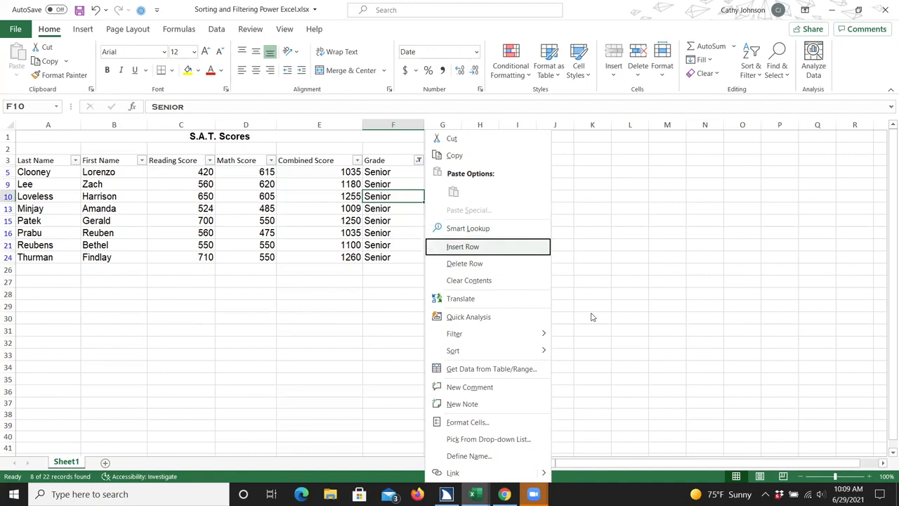
key(Down)
key(Down)
key(Down)
key(Down)
key(Down)
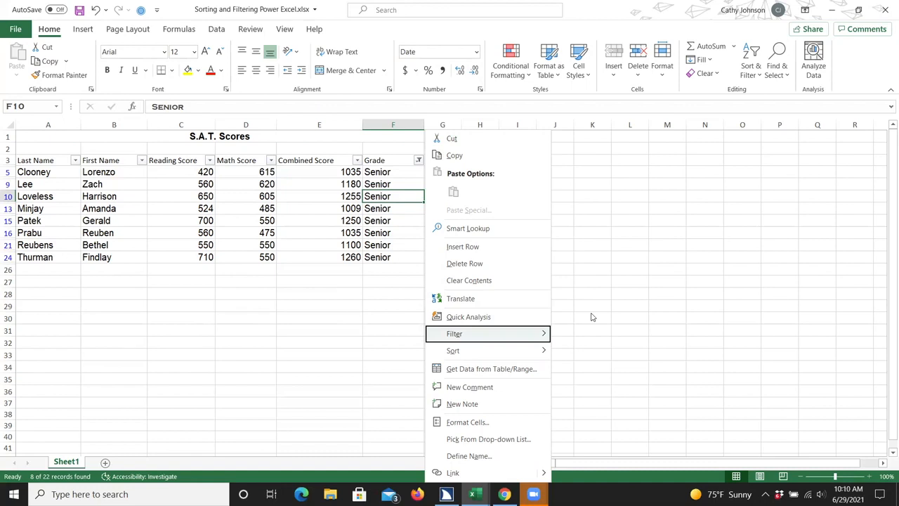
key(Right)
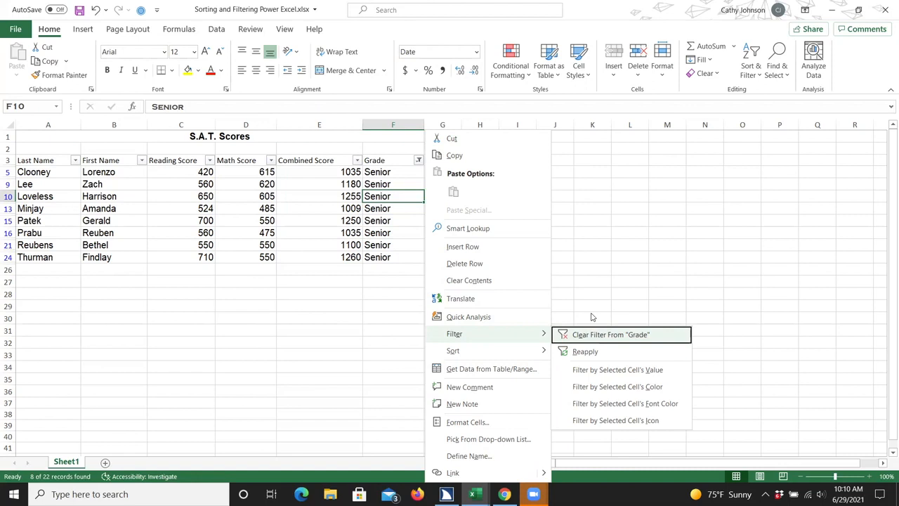
key(Return)
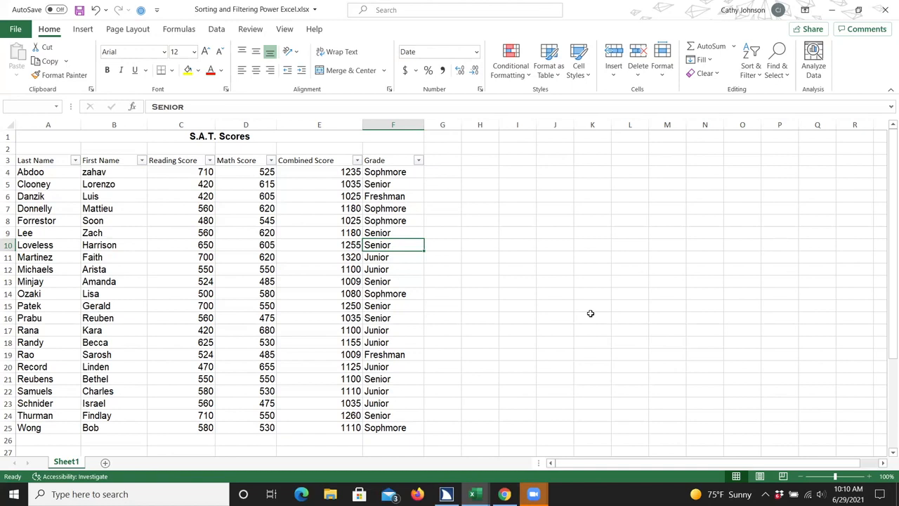
Read the Grade cells below F10 in the unfiltered list
key(Down)
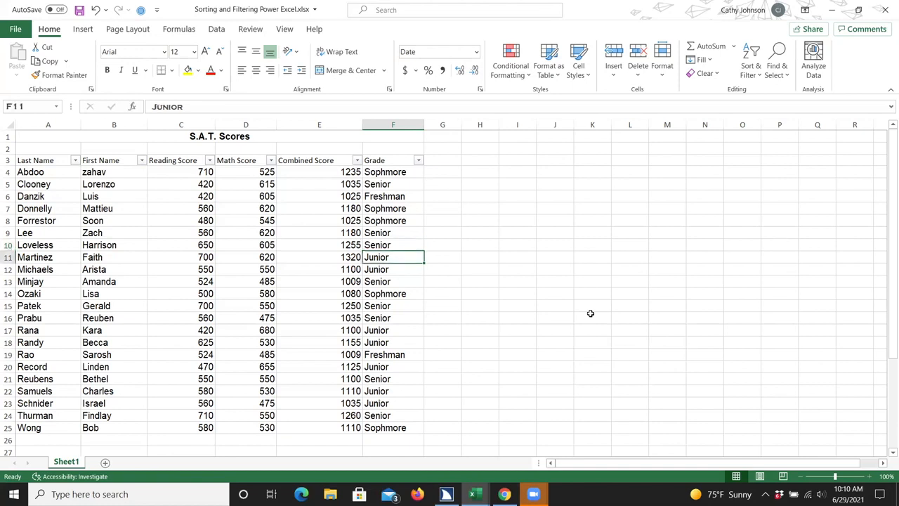
key(Down)
key(Down)
key(Down)
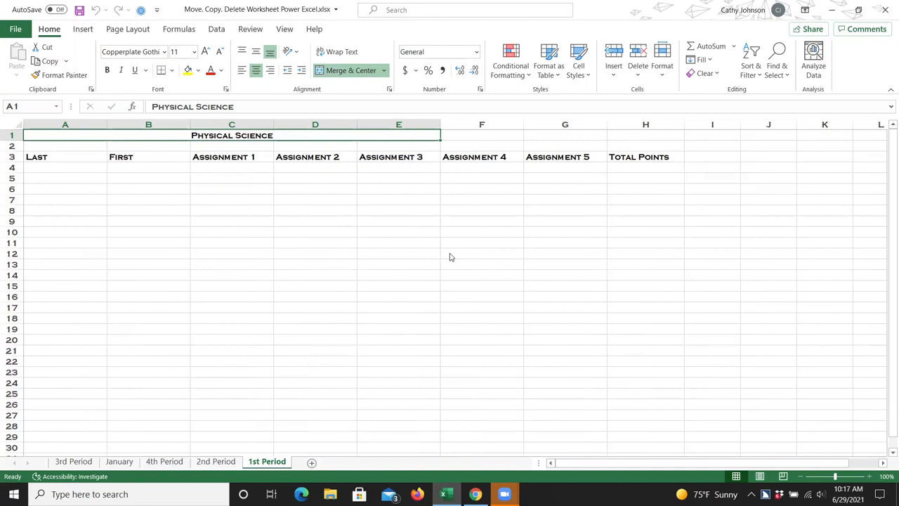
List the worksheets in the Move. Copy. Delete Worksheet workbook with the screen reader and move to the 3rd Period sheet
key(ctrl+shift+s)
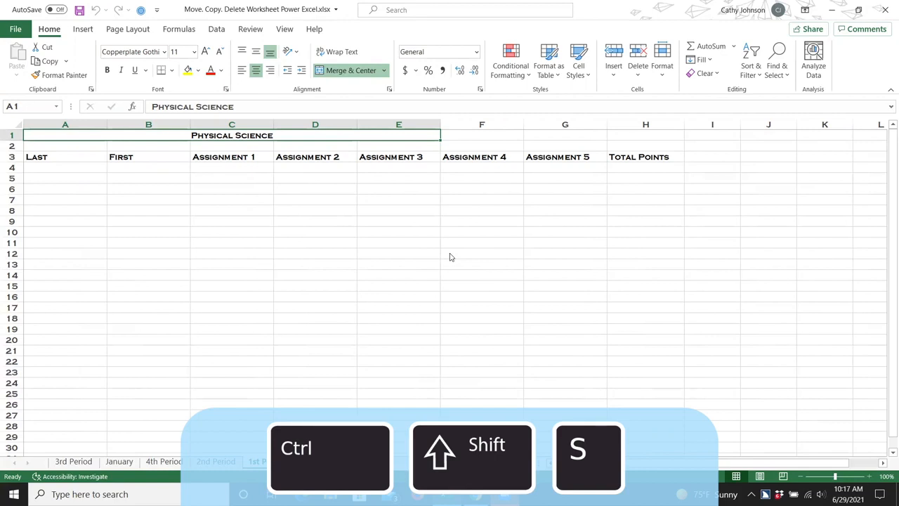
key(ctrl+shift+s)
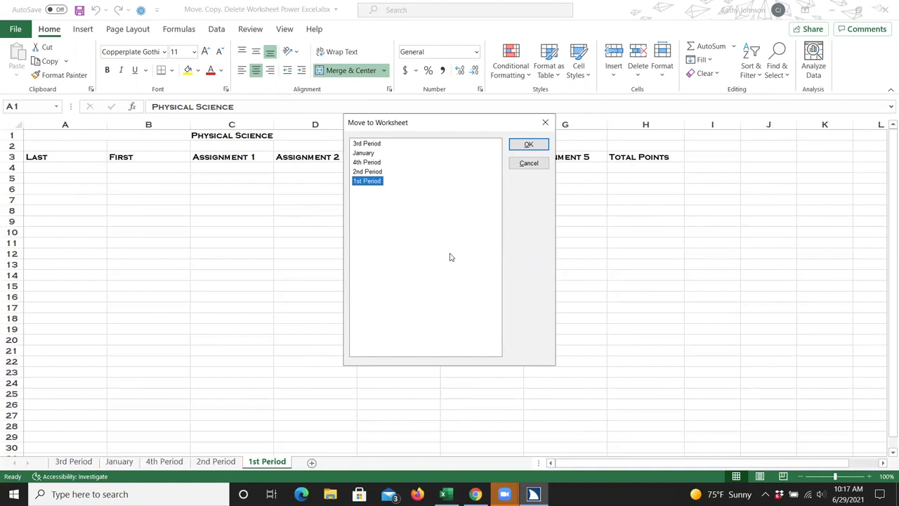
key(Up)
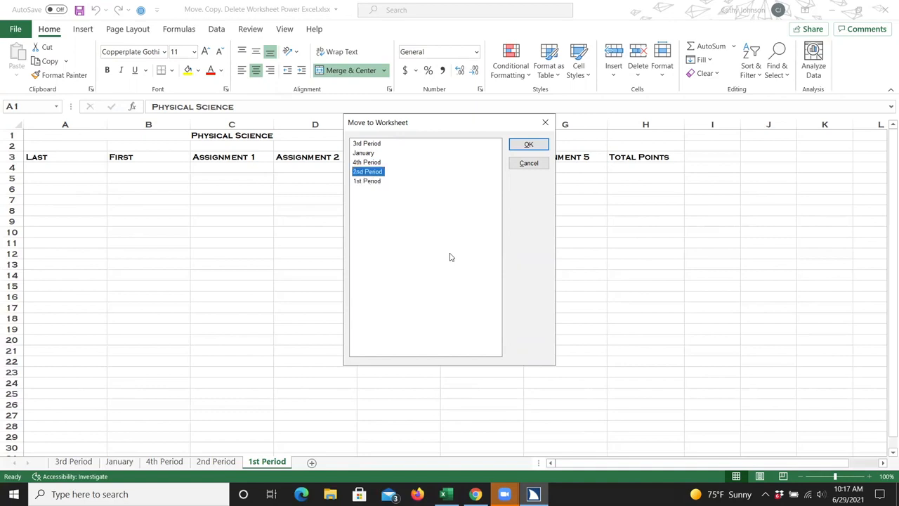
key(Up)
key(Up)
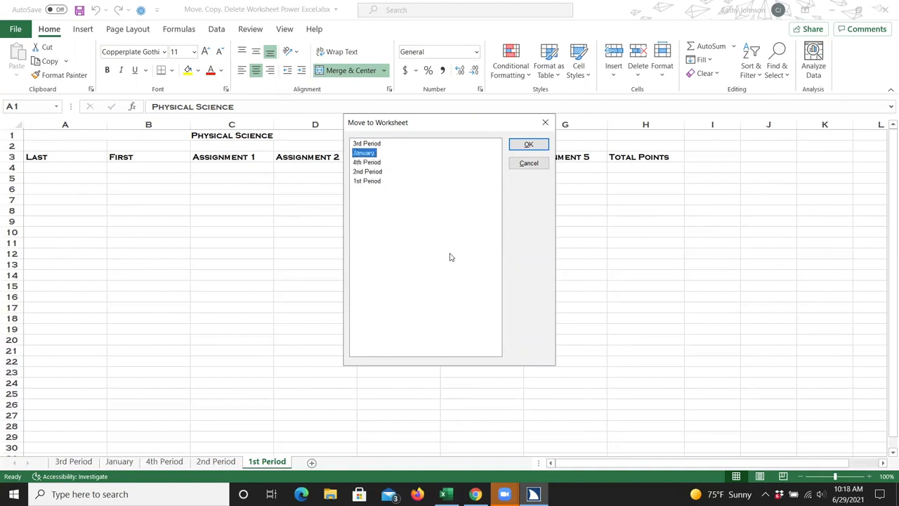
key(Up)
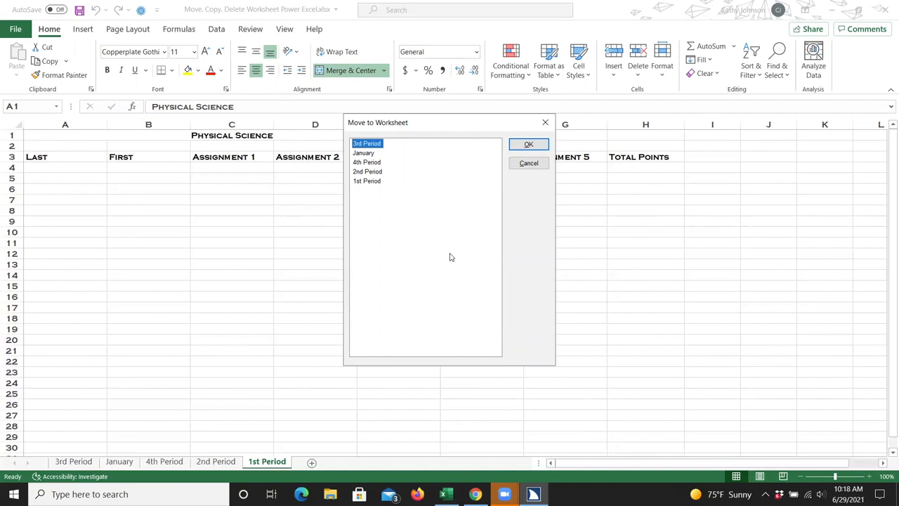
key(Return)
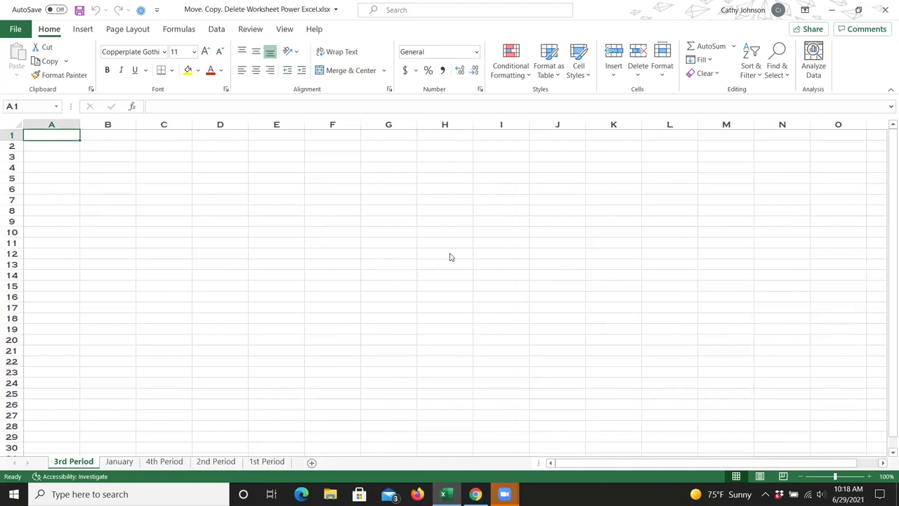
Move the 3rd Period worksheet before the 2nd Period sheet in the same workbook
key(alt+h)
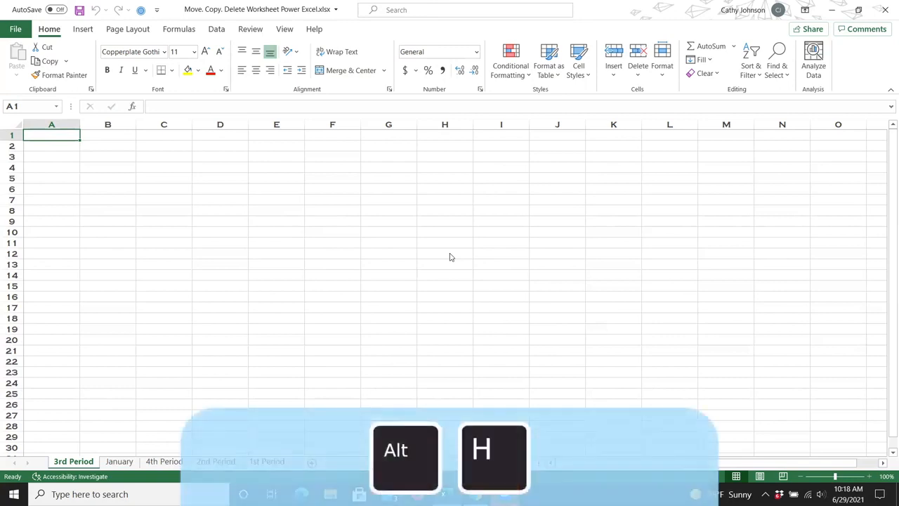
key(o)
key(m)
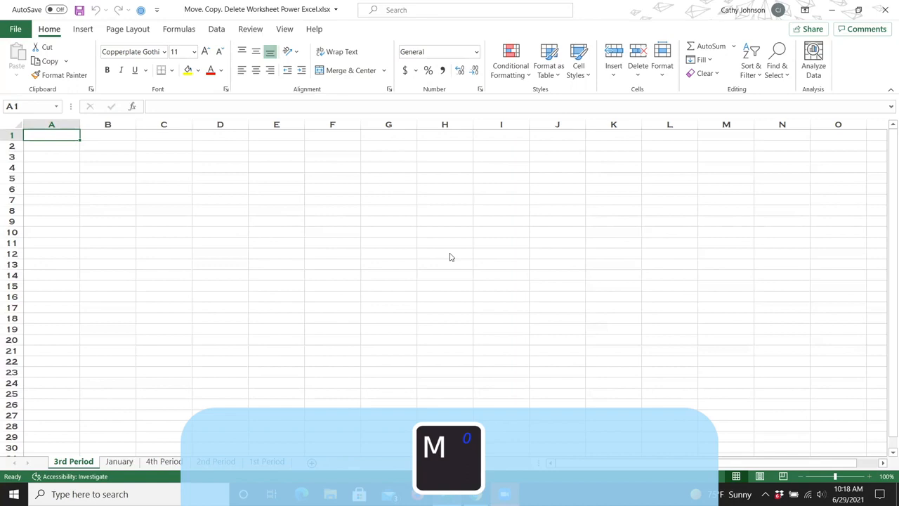
key(alt+h)
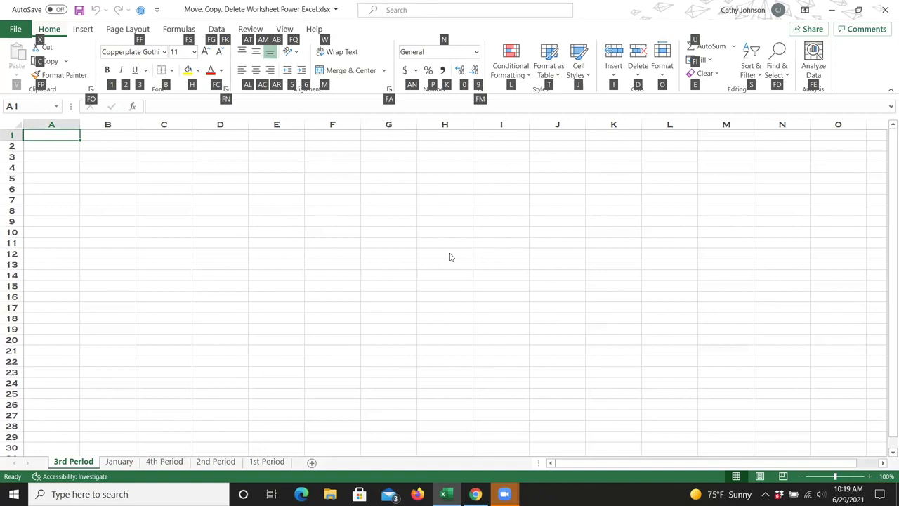
key(o)
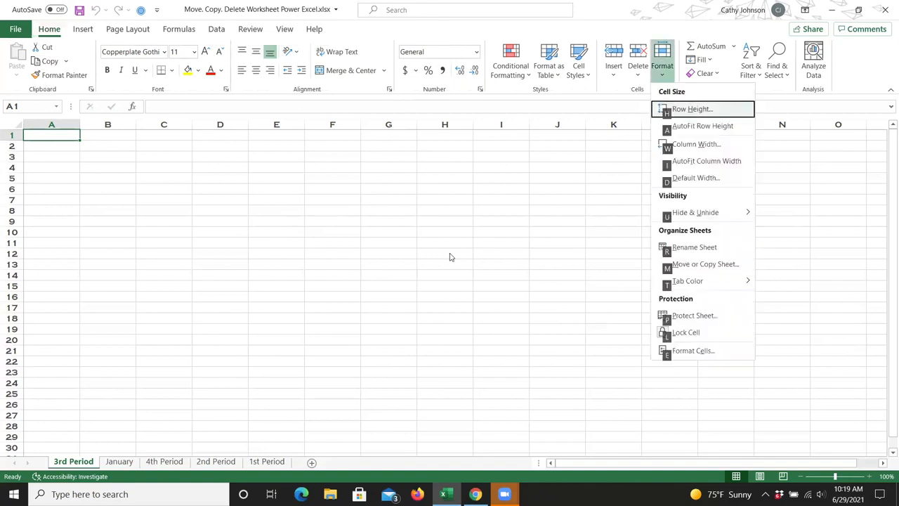
key(m)
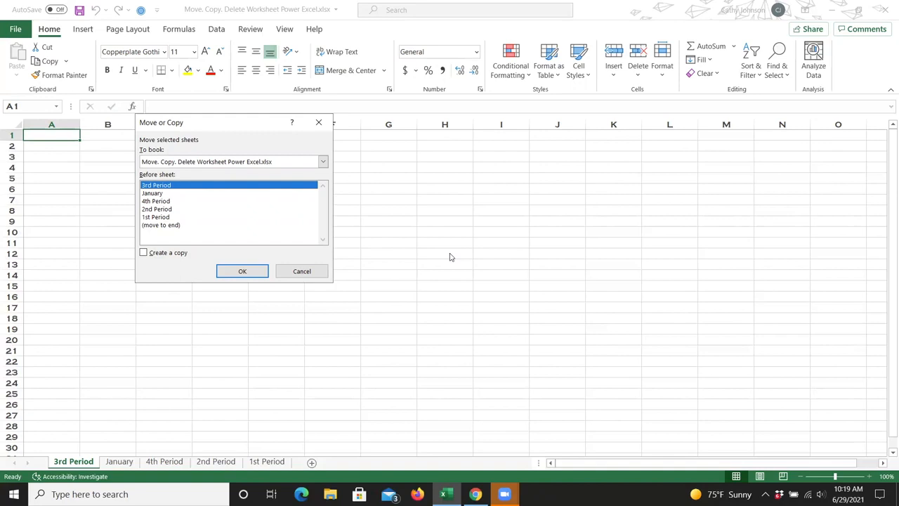
key(Down)
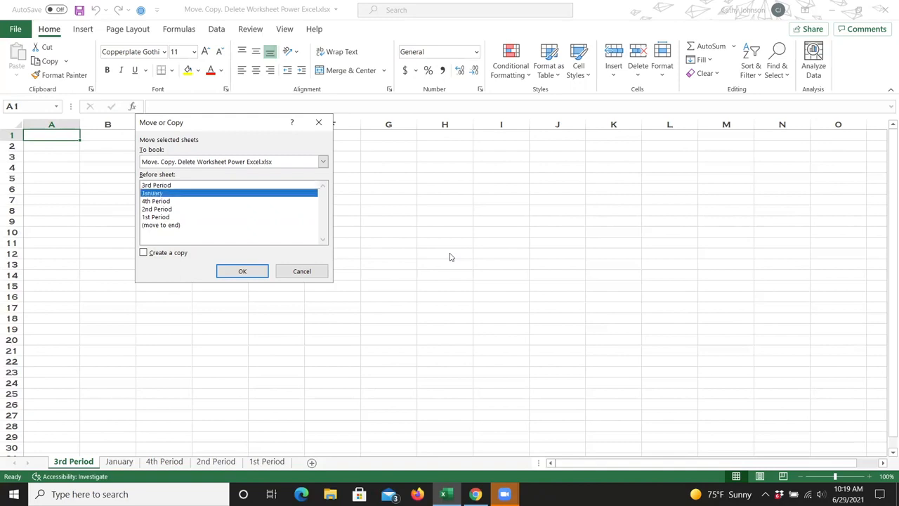
key(Down)
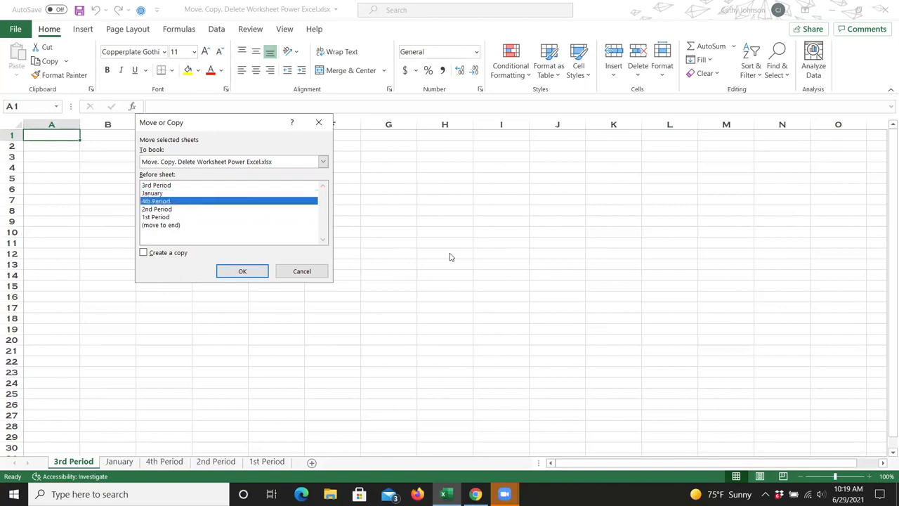
key(Down)
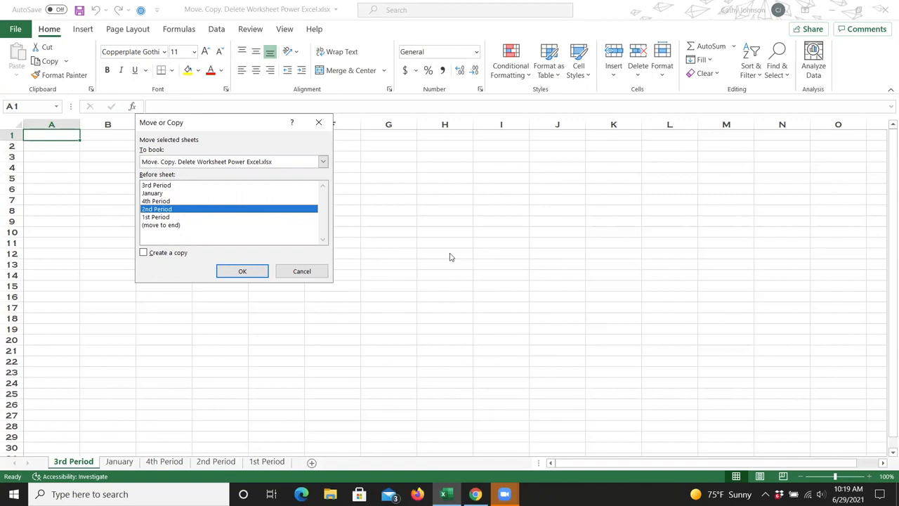
key(Return)
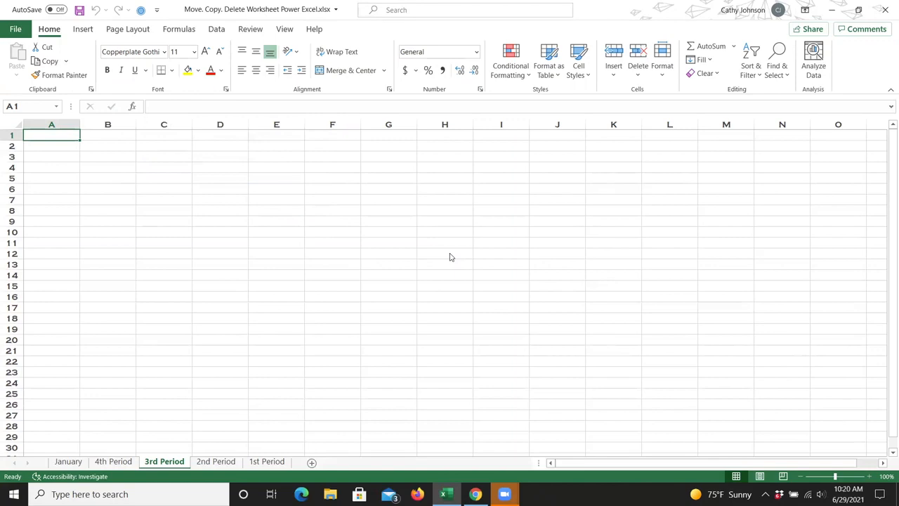
Check the worksheet order by visiting the sheets directly after and before 3rd Period
key(ctrl+Page_Down)
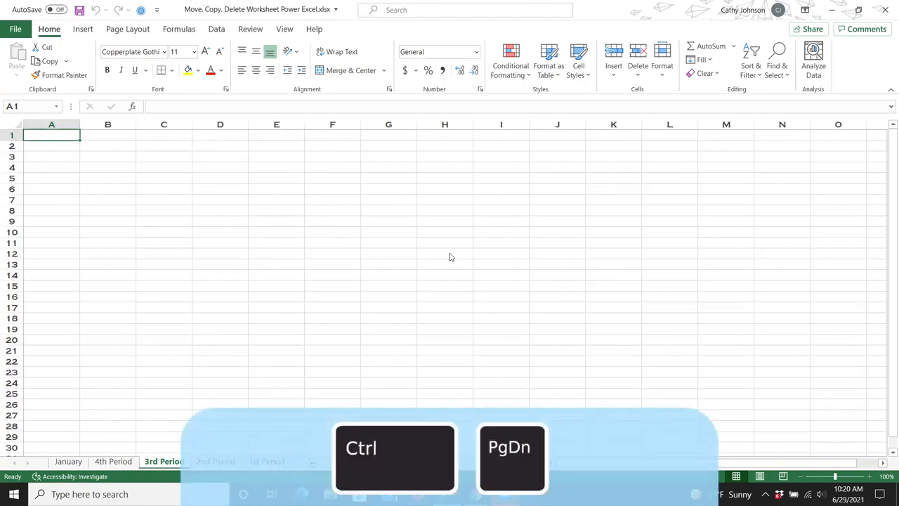
key(ctrl+Page_Down)
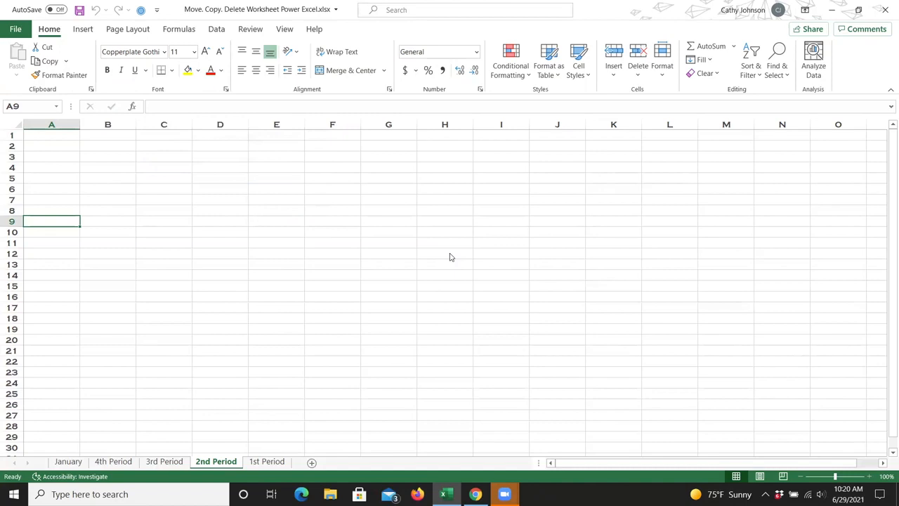
key(ctrl+Page_Up)
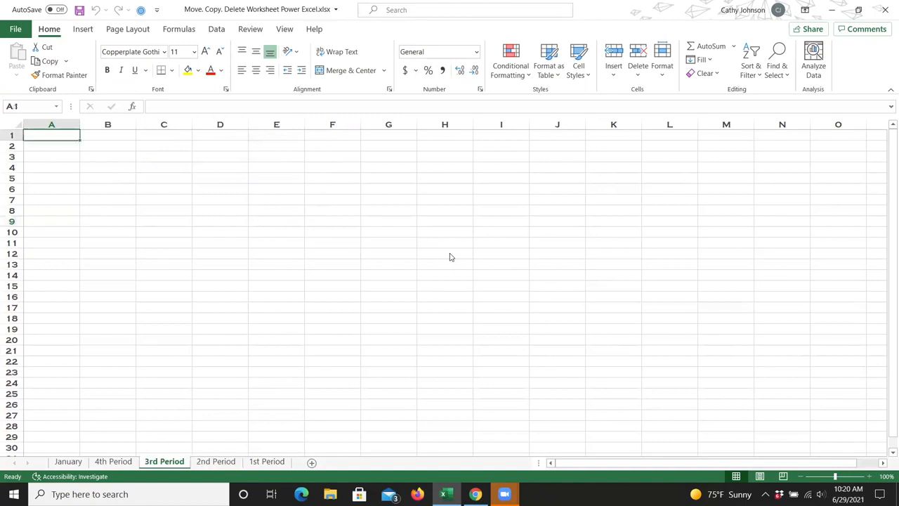
key(ctrl+Page_Up)
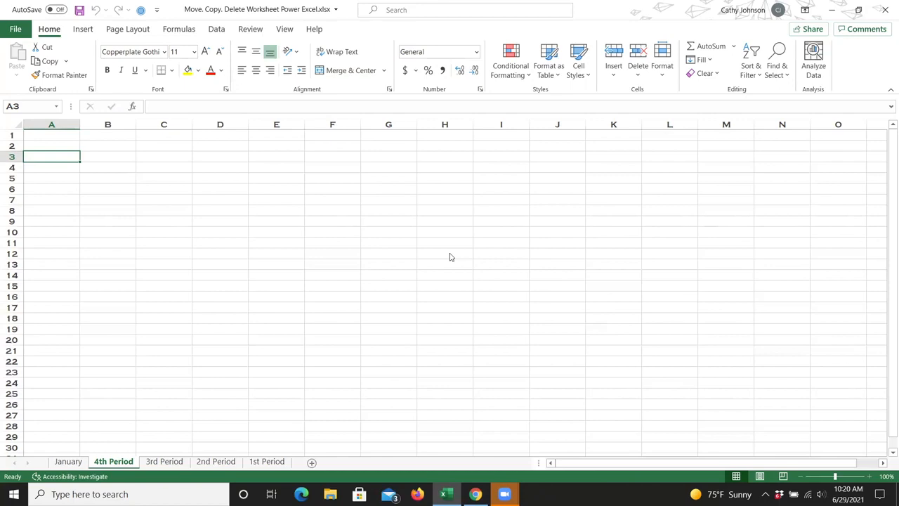
Go to the 1st Period worksheet at the end of the workbook
key(ctrl+Page_Down)
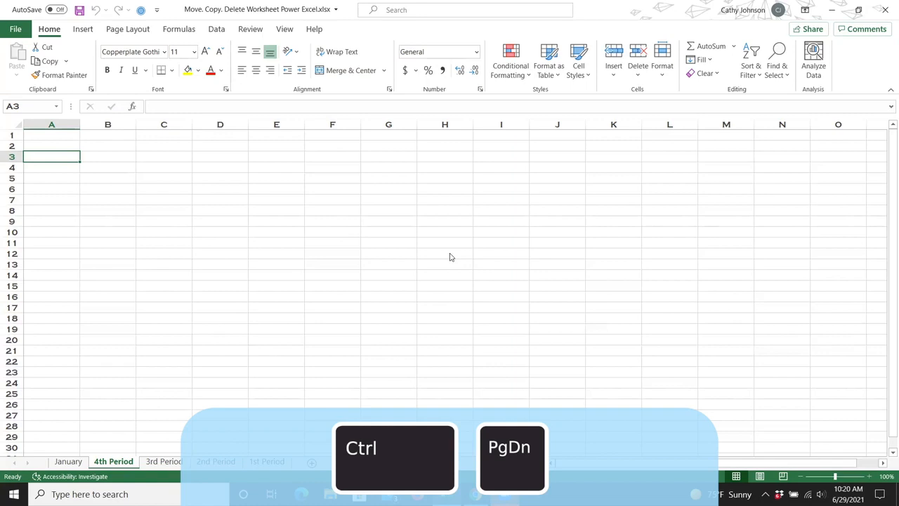
key(ctrl+Page_Down)
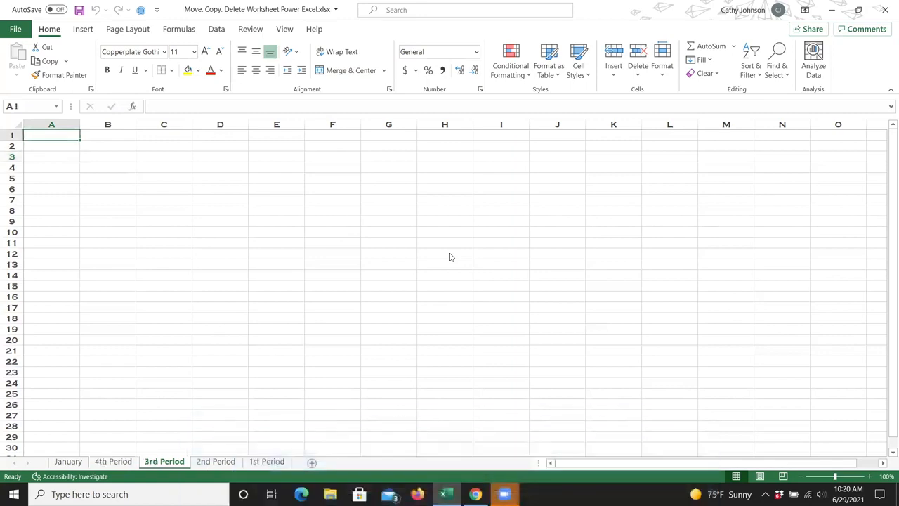
key(ctrl+Page_Down)
key(ctrl+Page_Down)
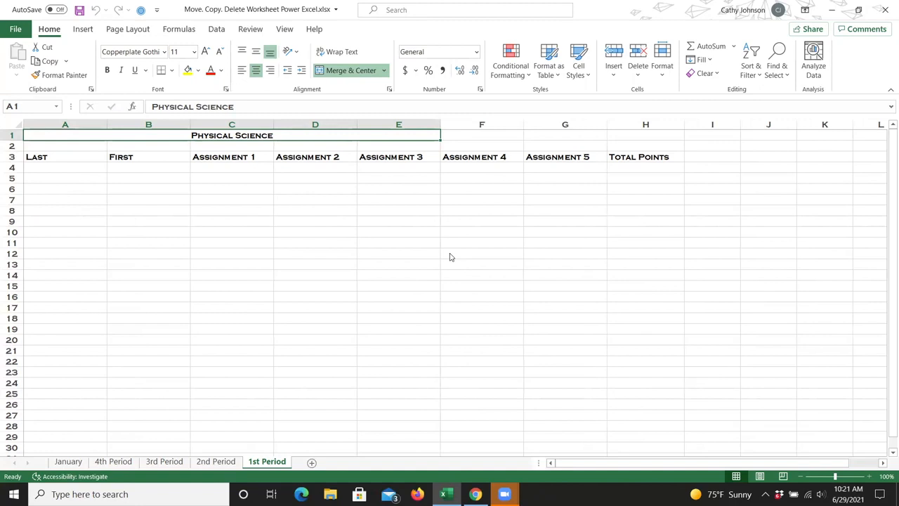
Create a copy of the 1st Period worksheet and place it before the 4th Period sheet
key(alt+h)
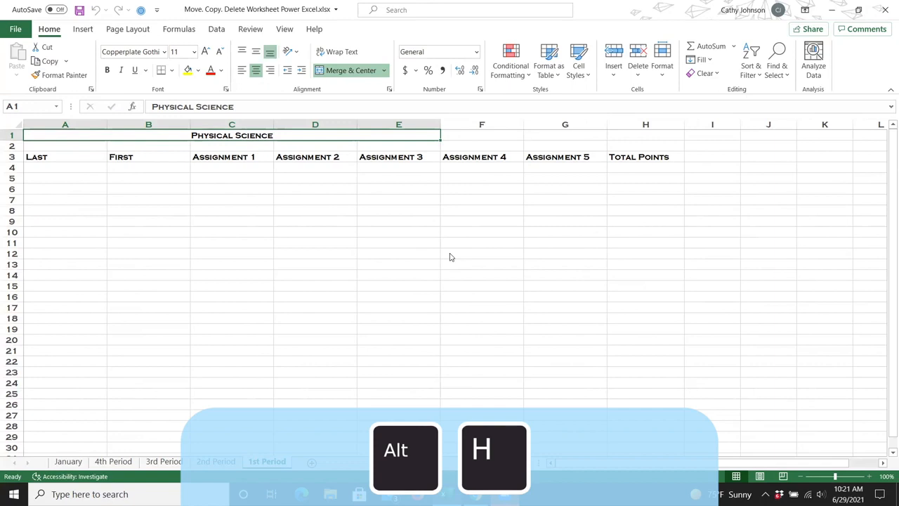
key(o)
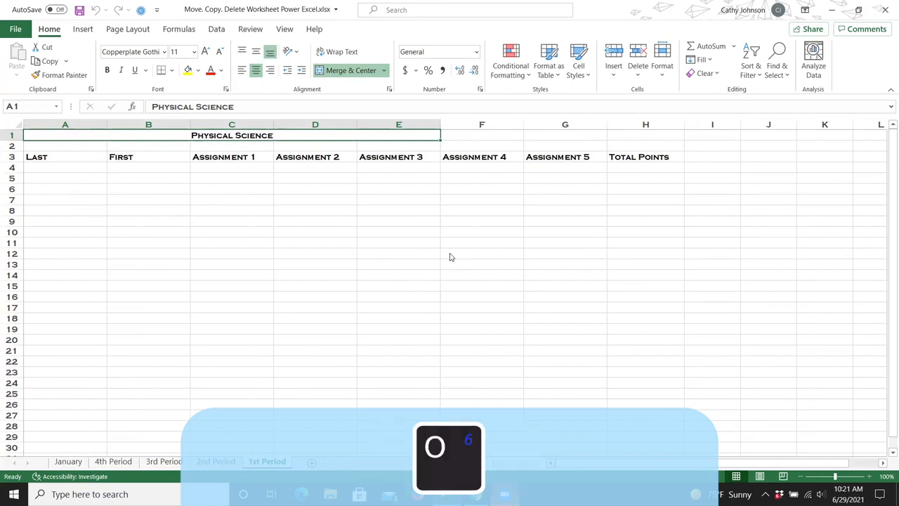
key(m)
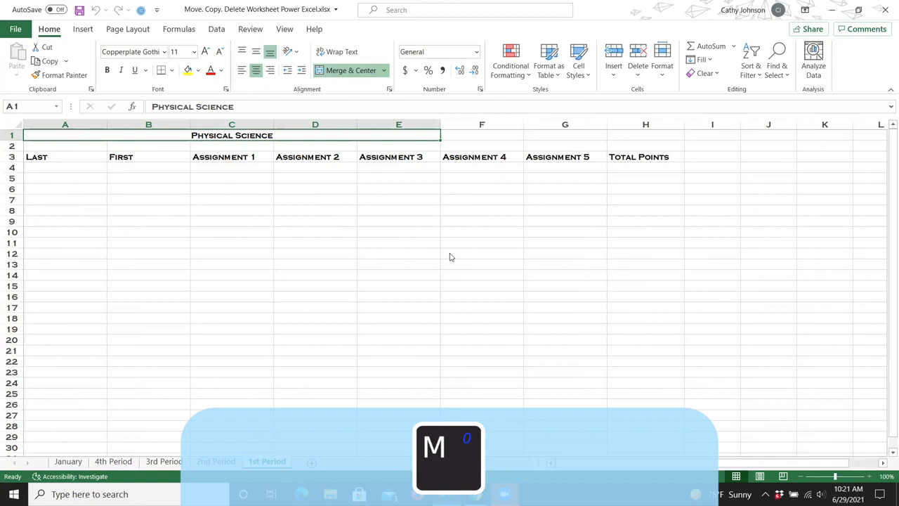
key(alt+h)
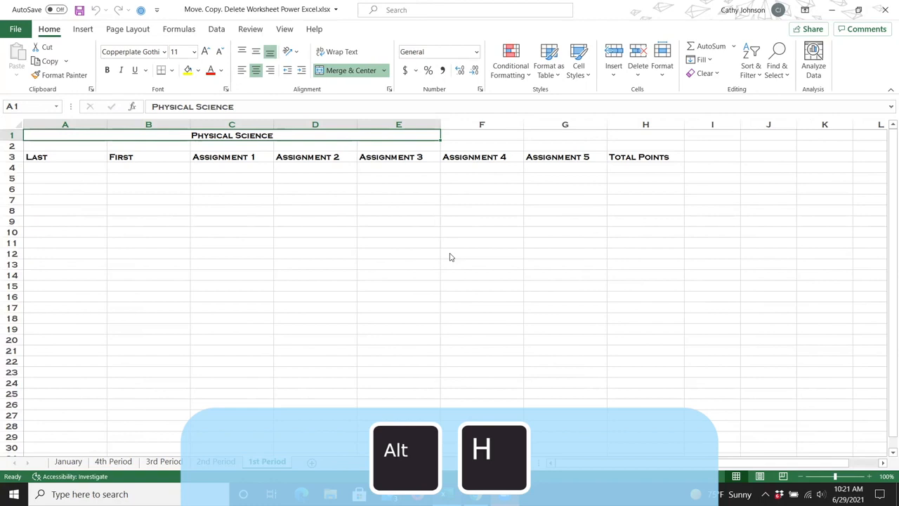
key(o)
key(m)
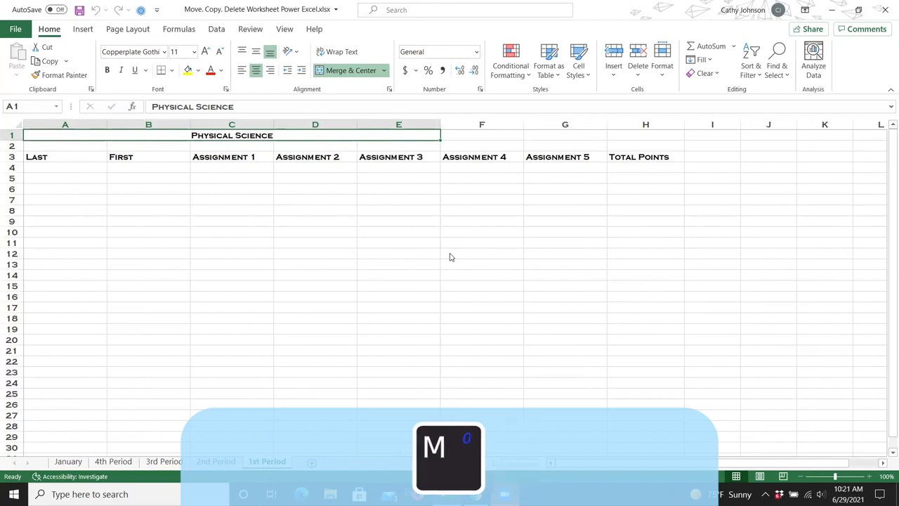
key(alt+h)
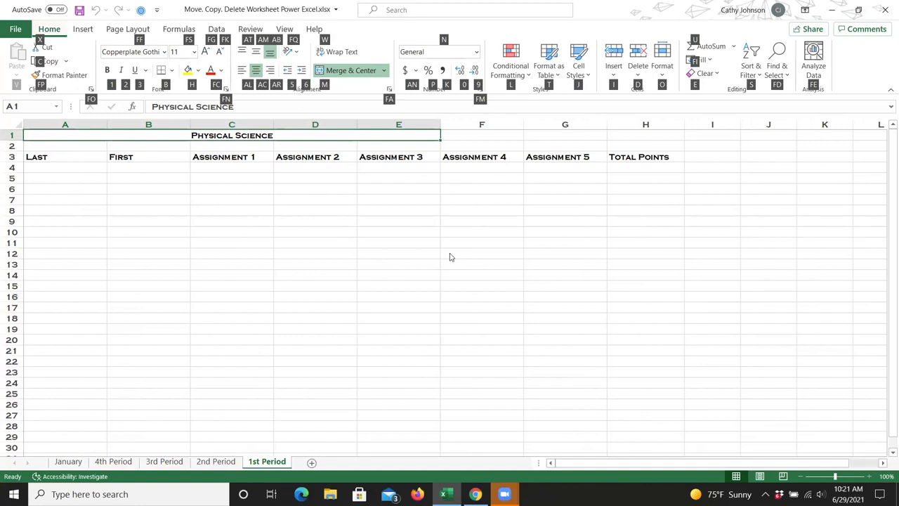
key(o)
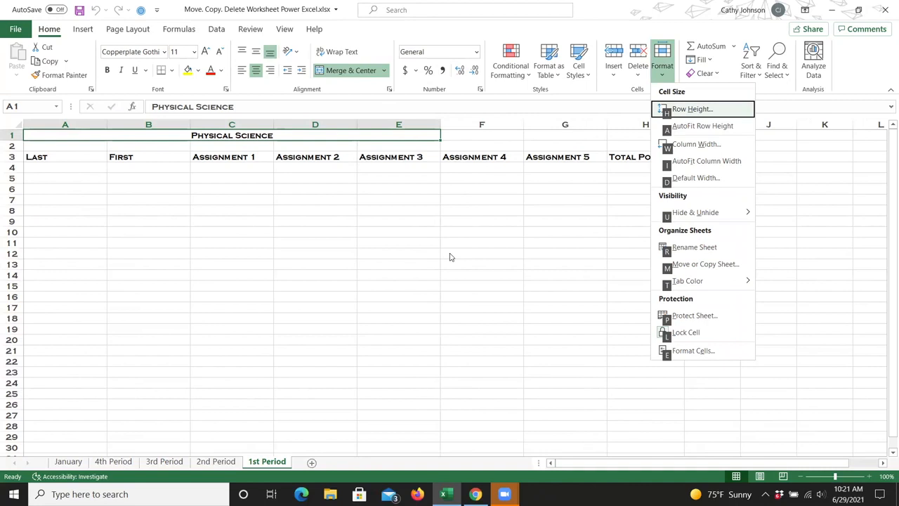
key(m)
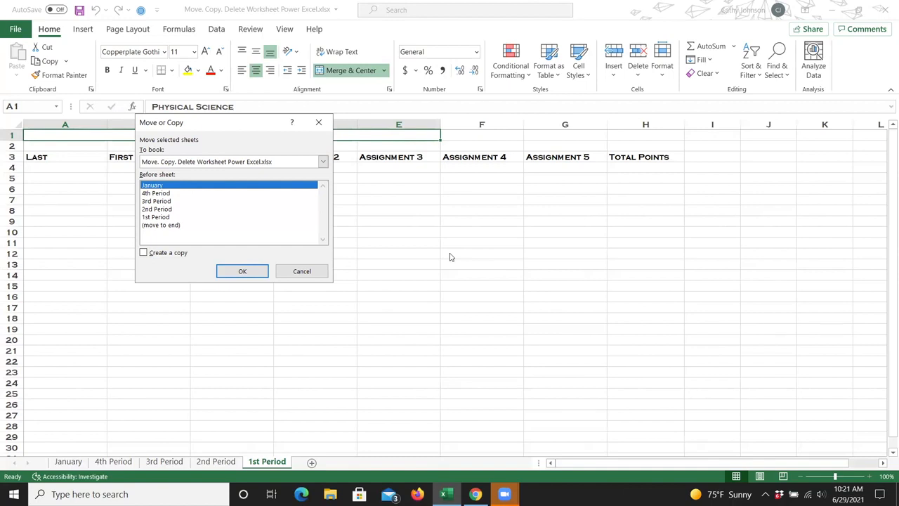
key(Down)
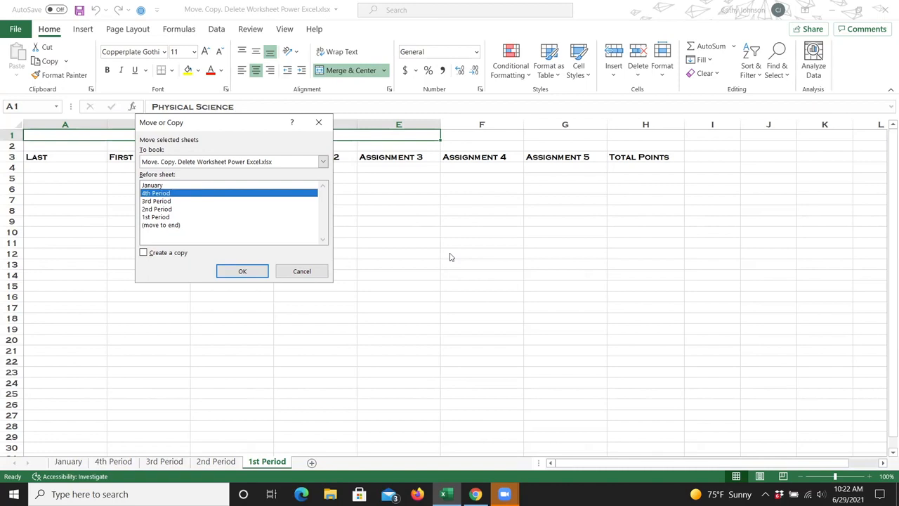
key(Tab)
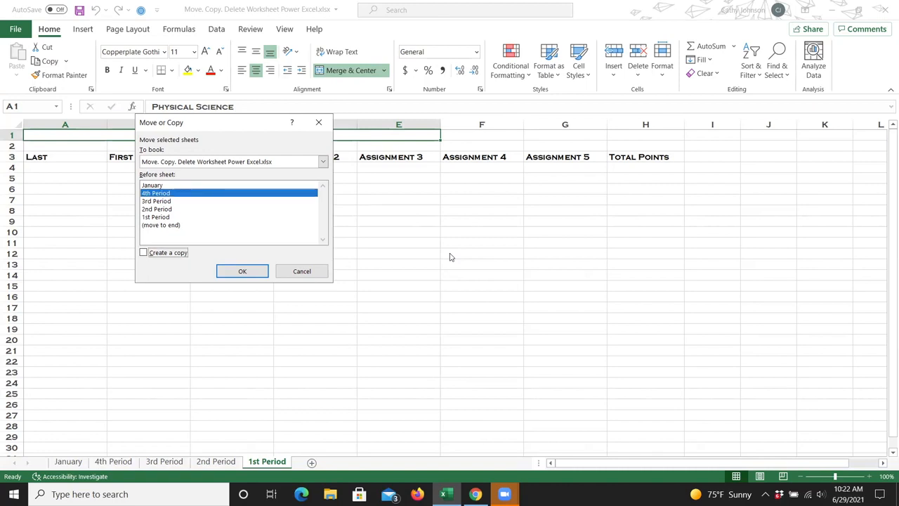
key(Tab)
key(Tab)
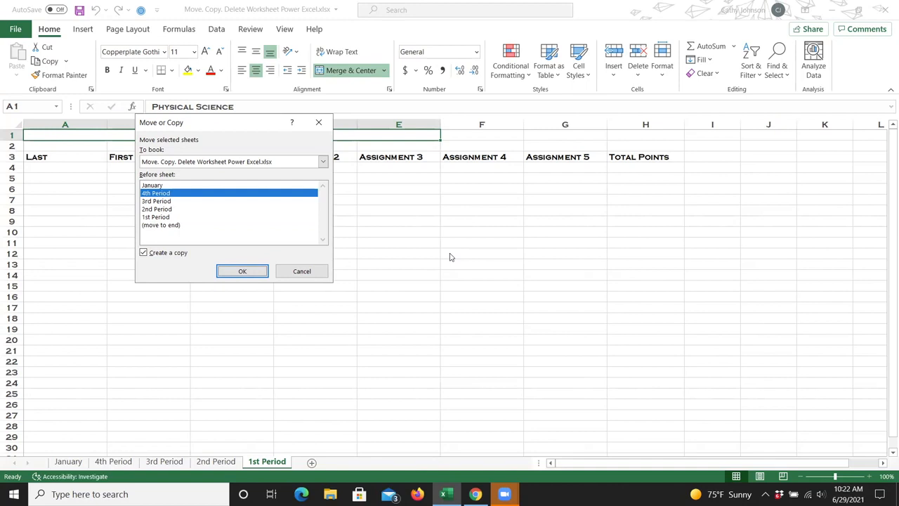
key(Return)
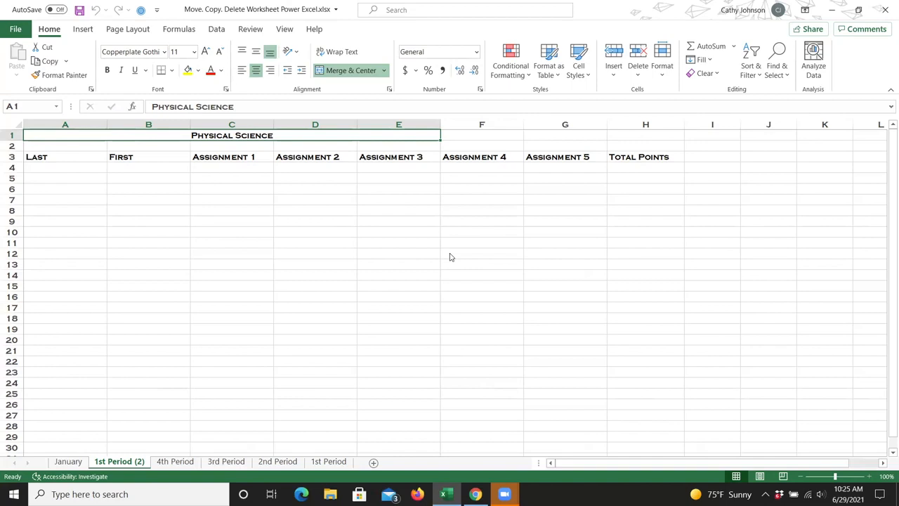
Rename the copied 1st Period (2) worksheet as Period 5
key(alt+h)
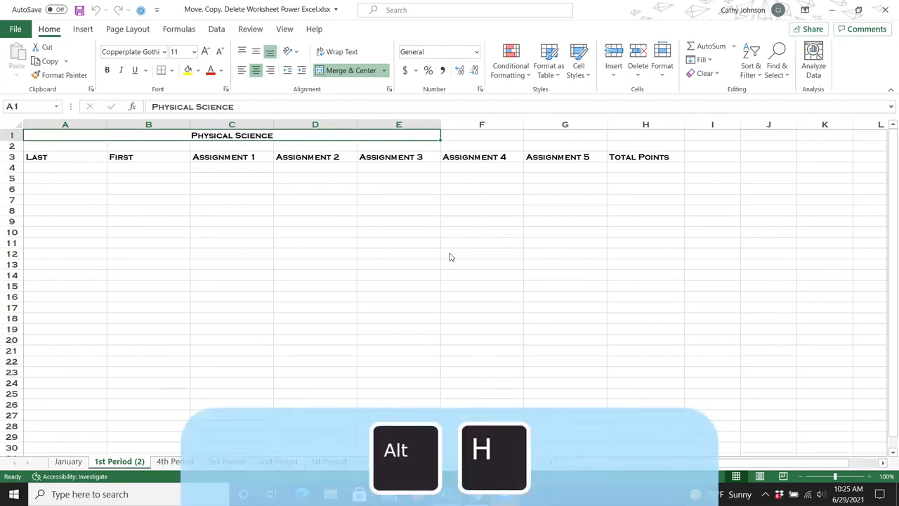
key(o)
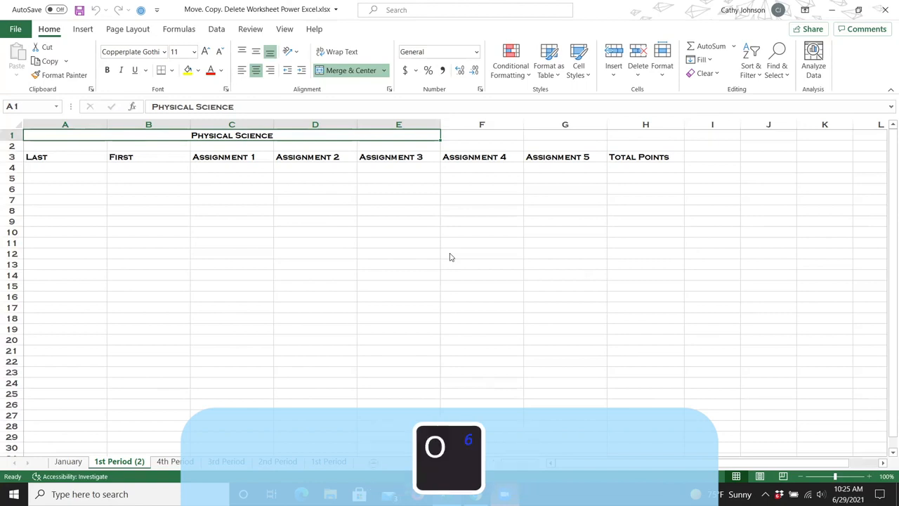
key(r)
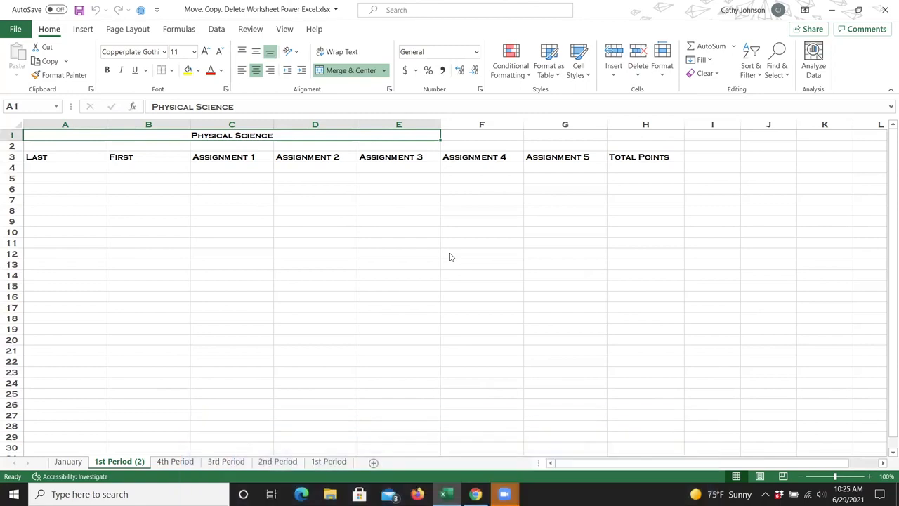
key(alt+h)
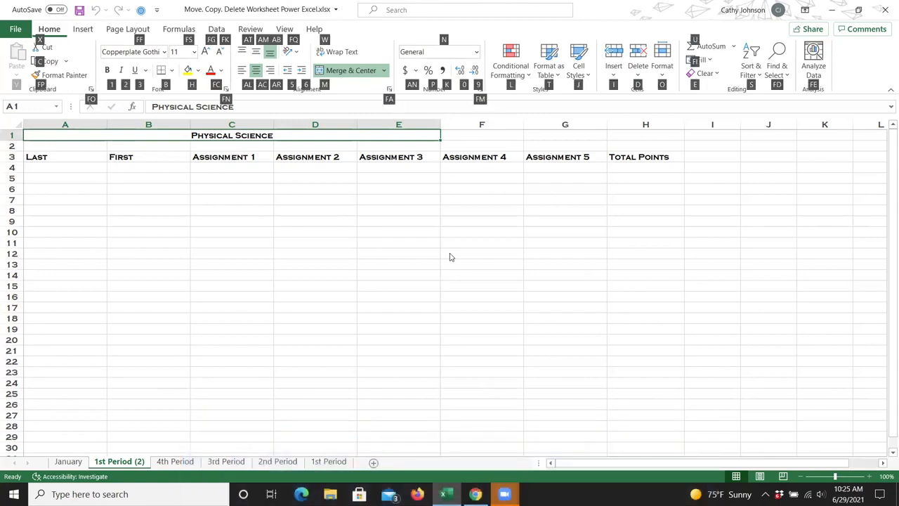
key(o)
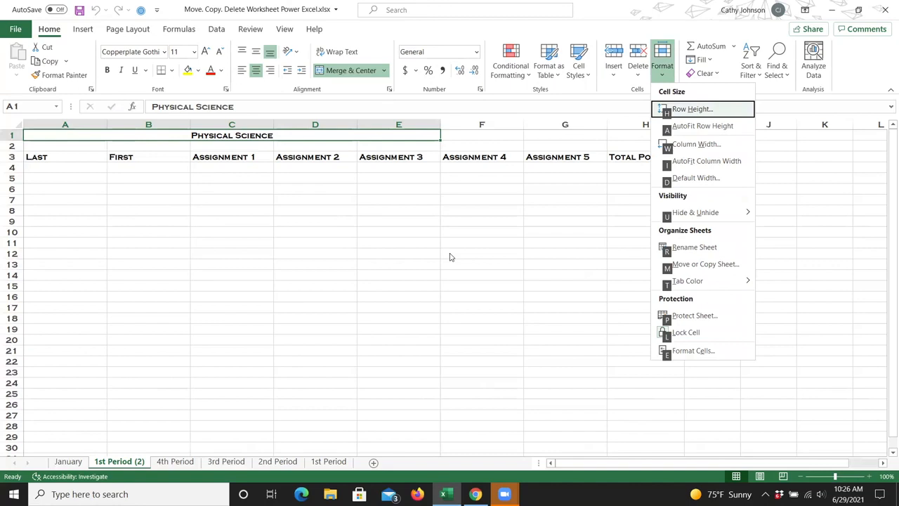
key(h)
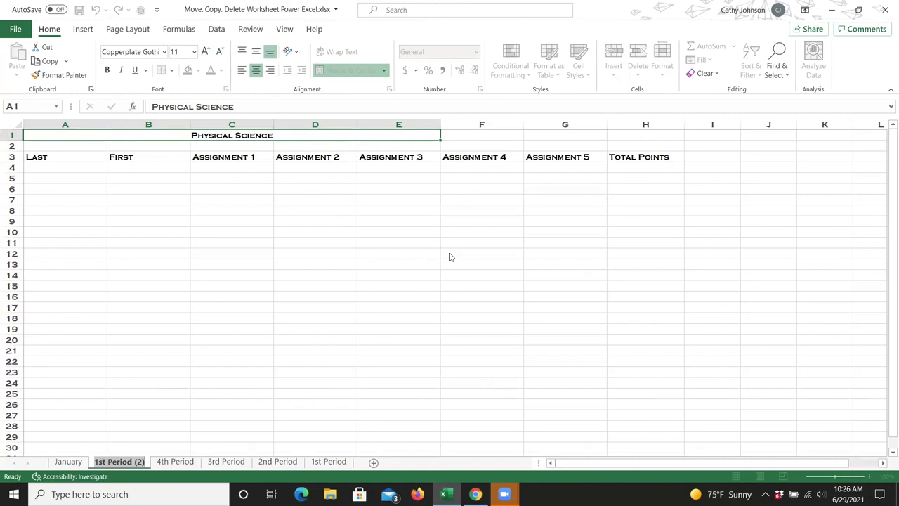
text(P)
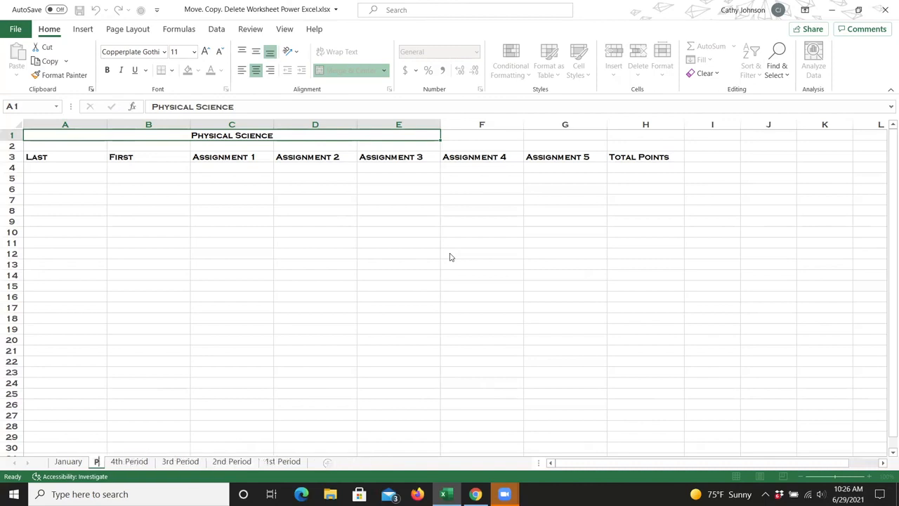
text(erio)
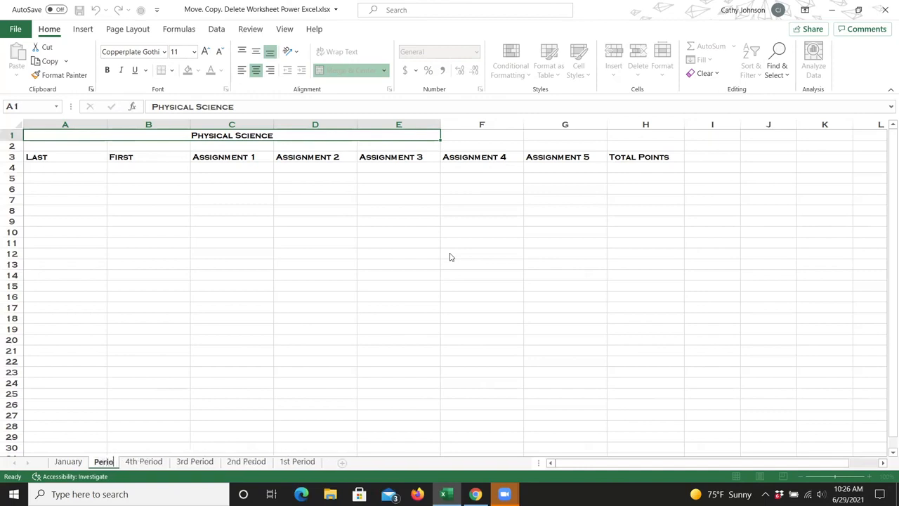
text(d 5)
key(Return)
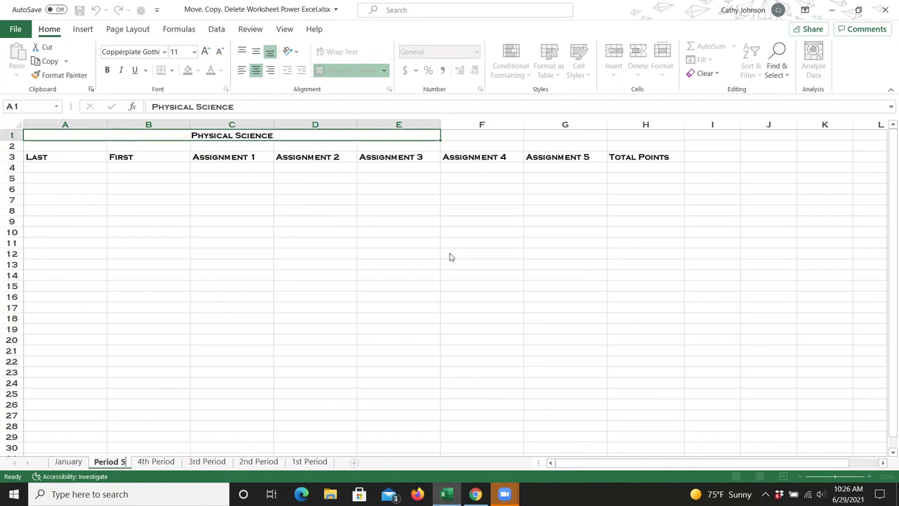
key(Return)
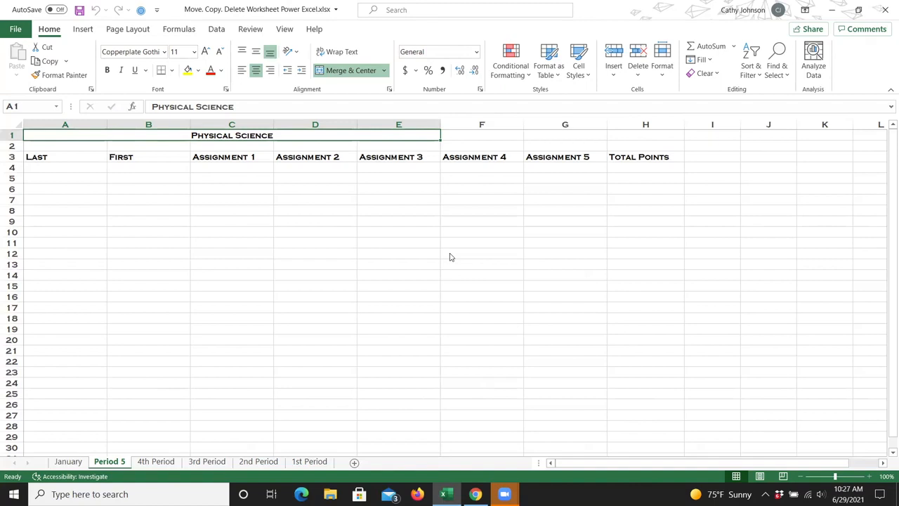
Delete the January worksheet from the workbook, and check the remaining sheets by visiting 4th Period and returning to Period 5
key(ctrl+Page_Up)
key(ctrl+Page_Up)
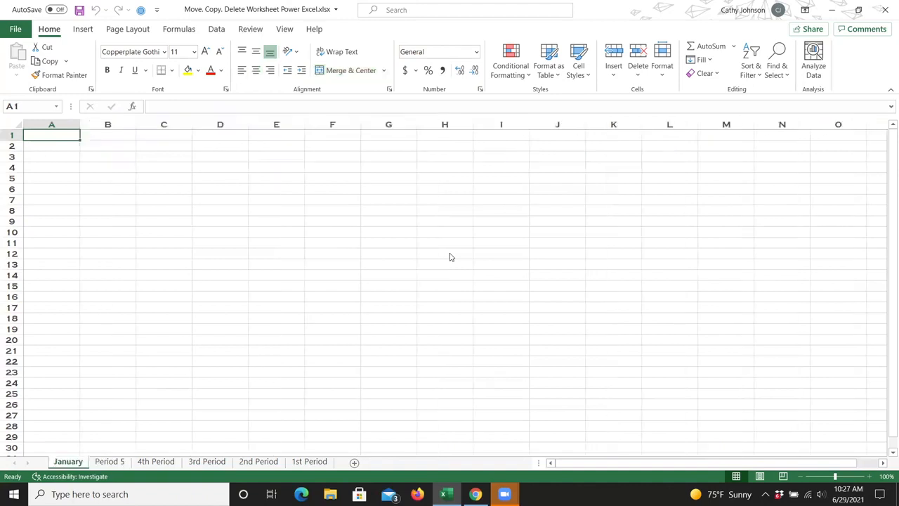
key(alt+h)
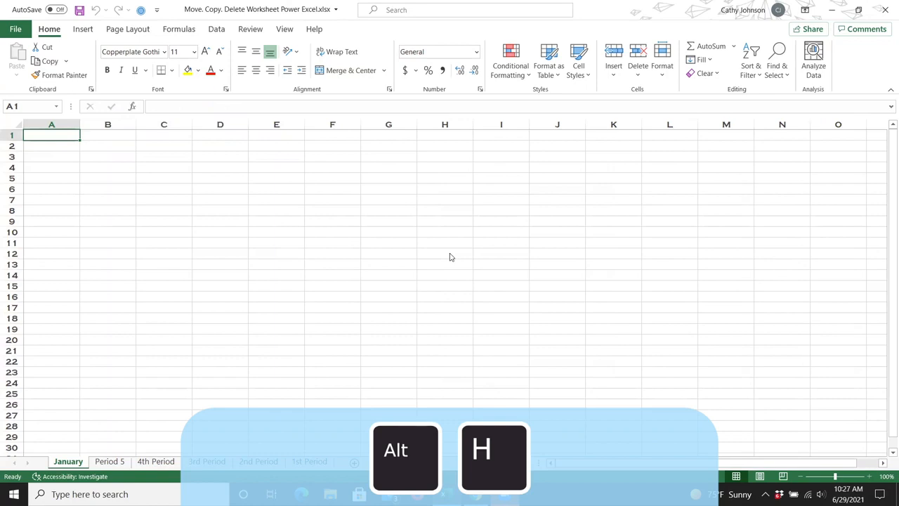
key(d)
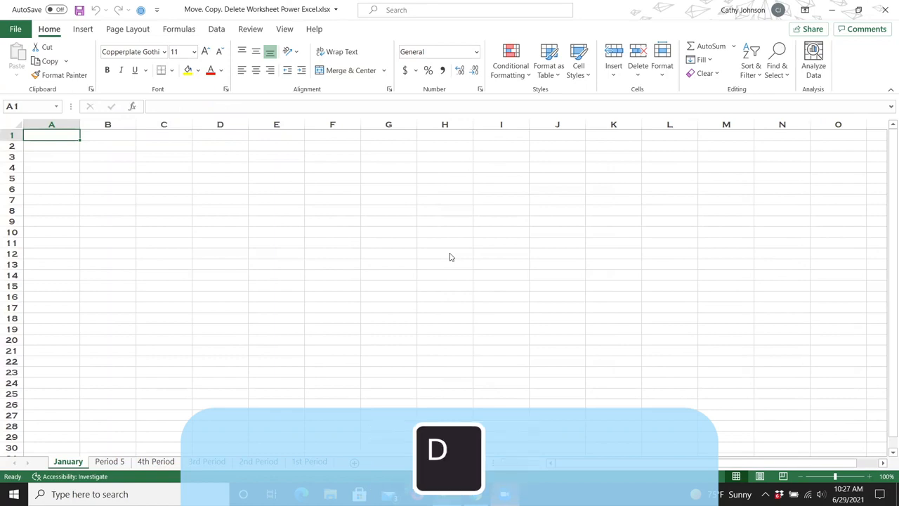
key(s)
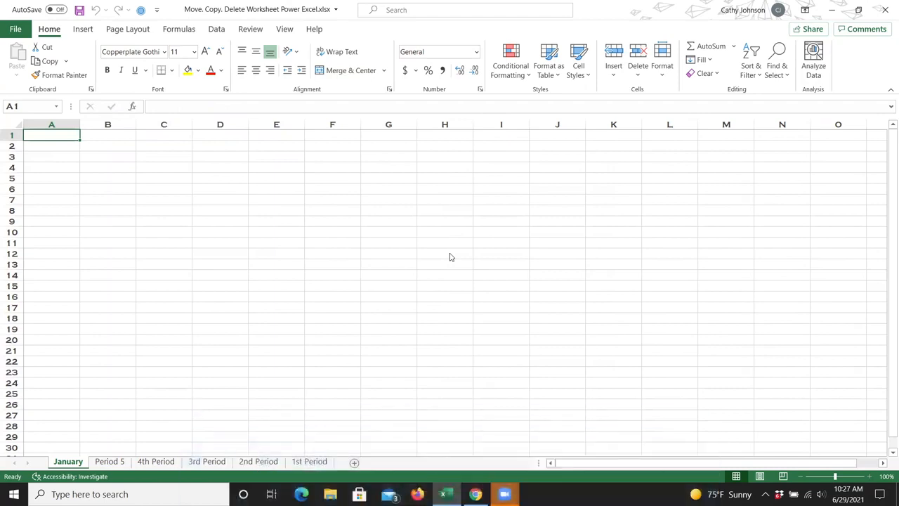
key(alt+h)
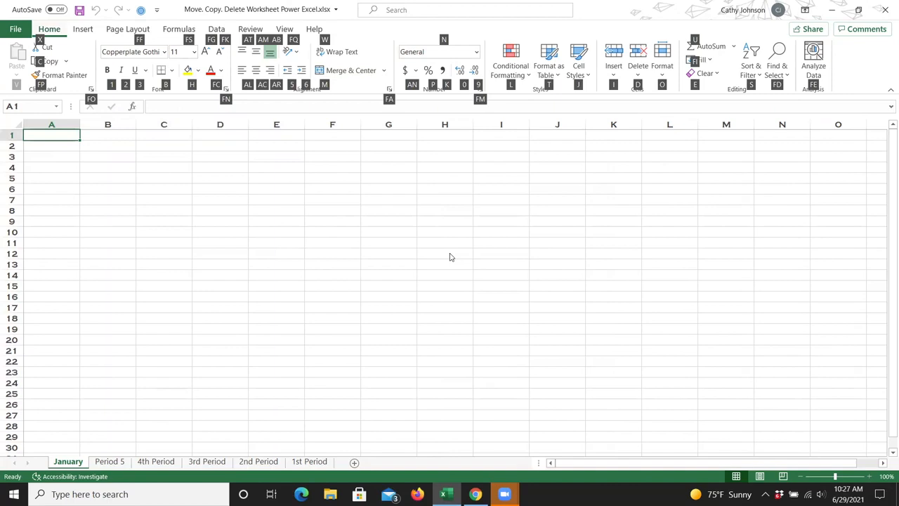
key(d)
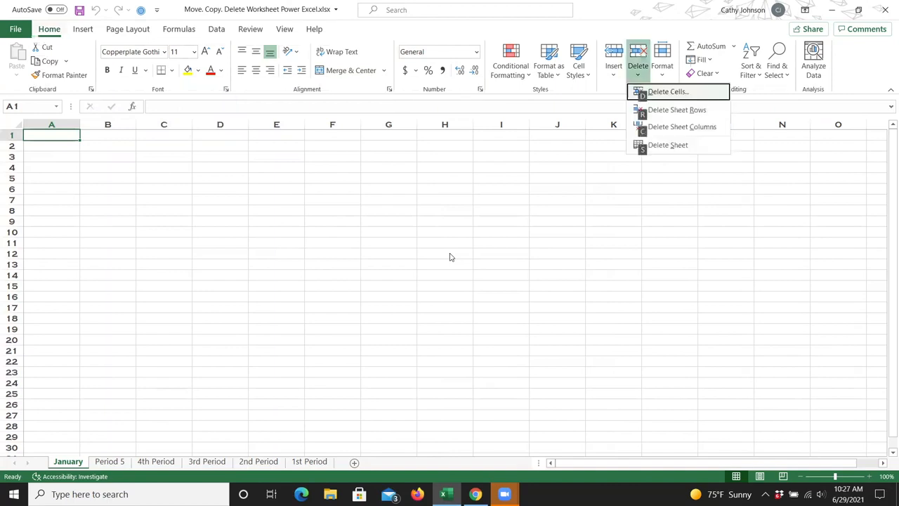
key(s)
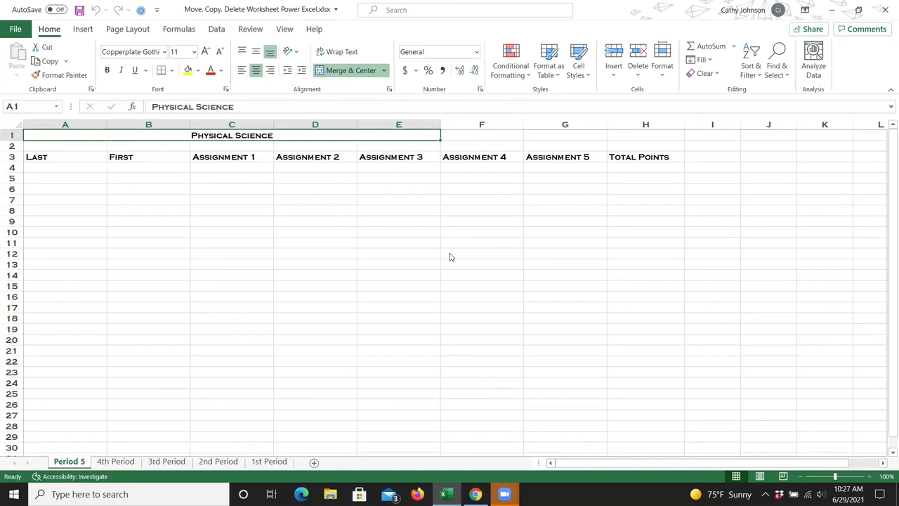
key(ctrl+Page_Down)
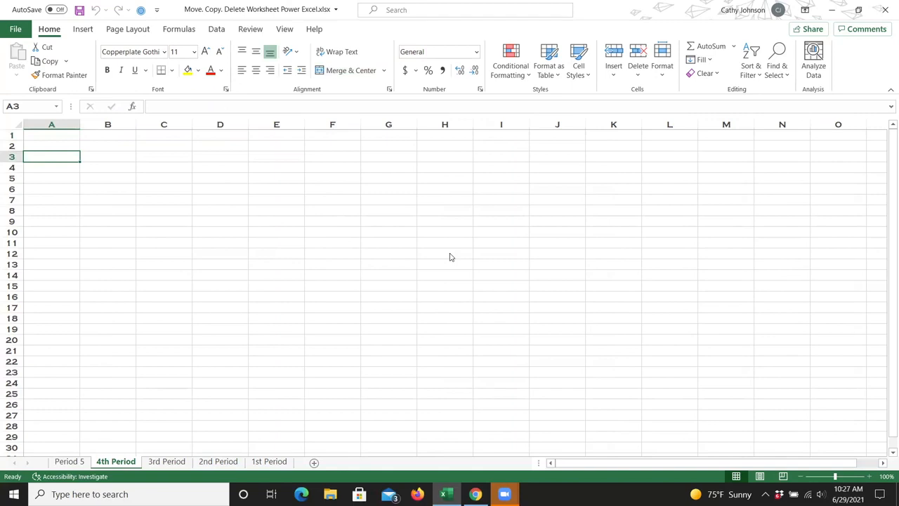
key(ctrl+Page_Up)
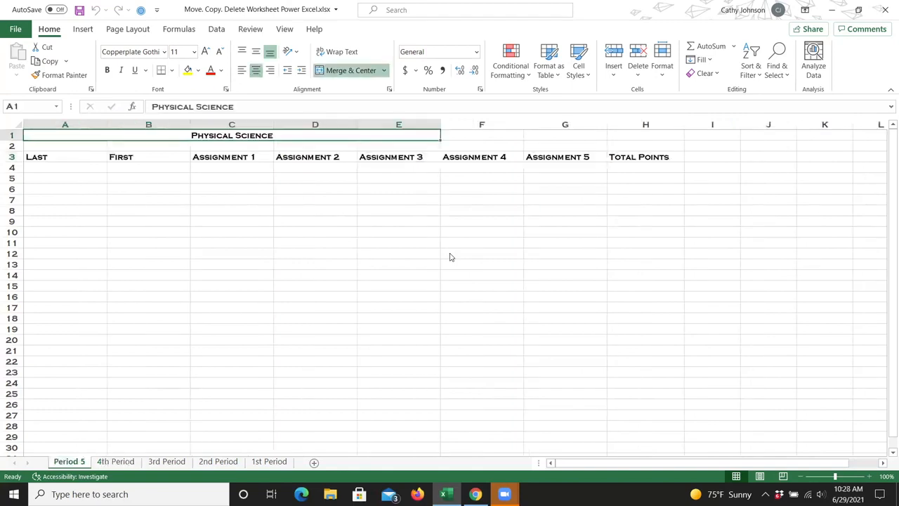